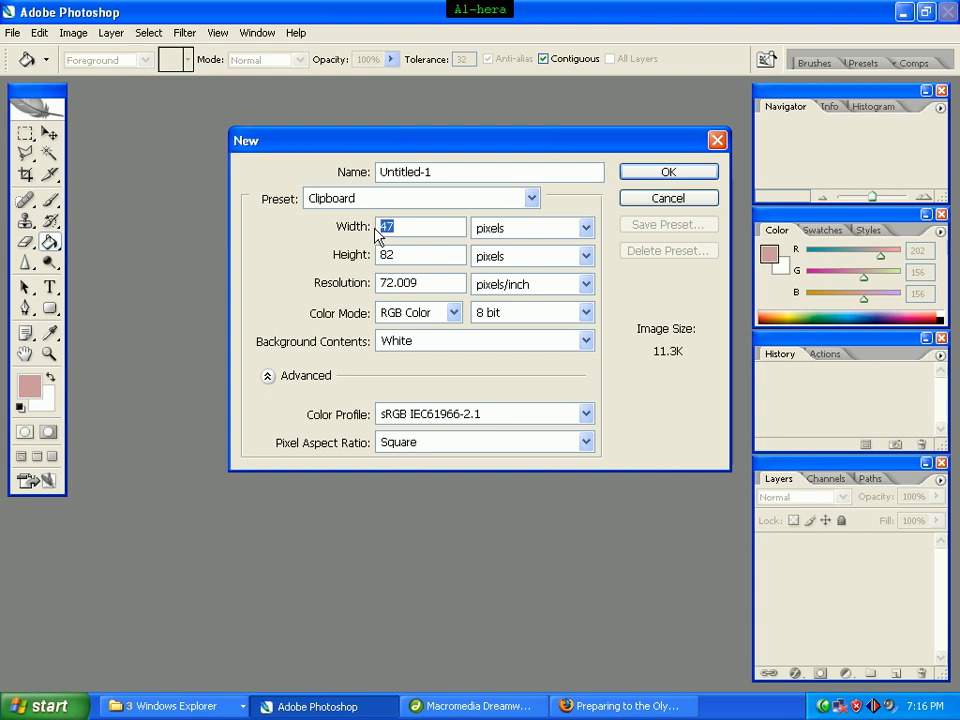
# Step: Create a new 500 by 500 pixel document with a white background
pyautogui.write('500')
pyautogui.doubleClick(412, 258)
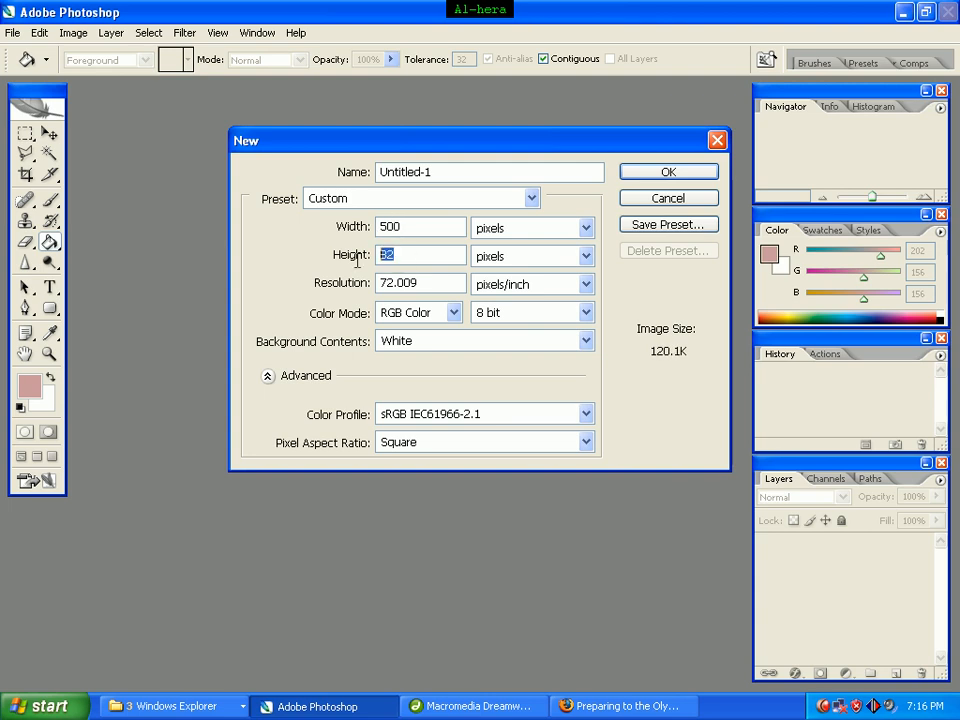
pyautogui.write('500')
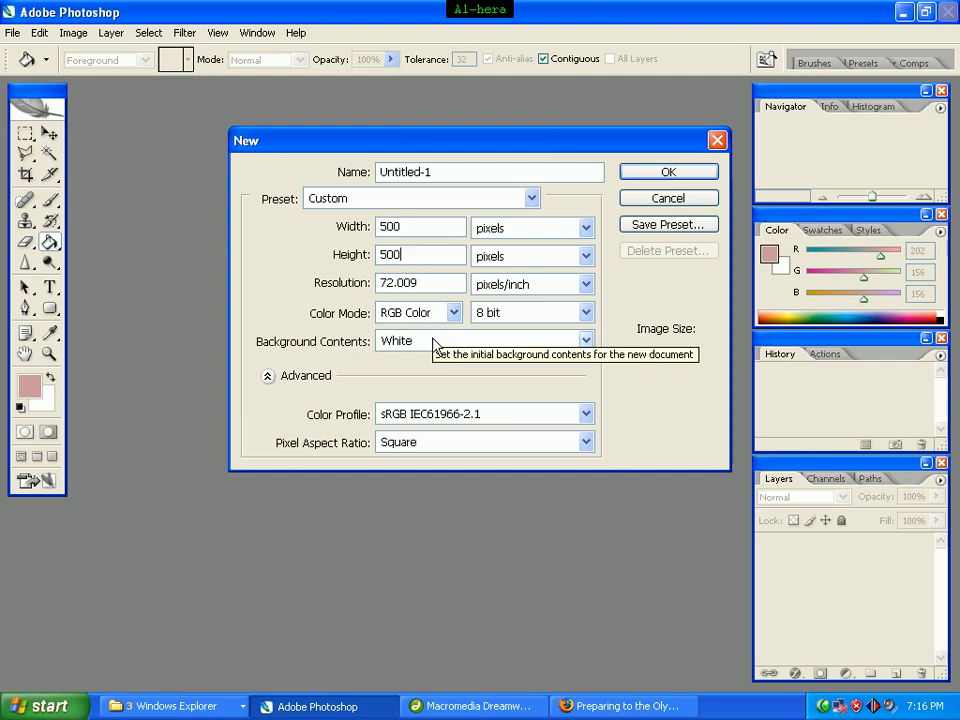
pyautogui.click(660, 176)
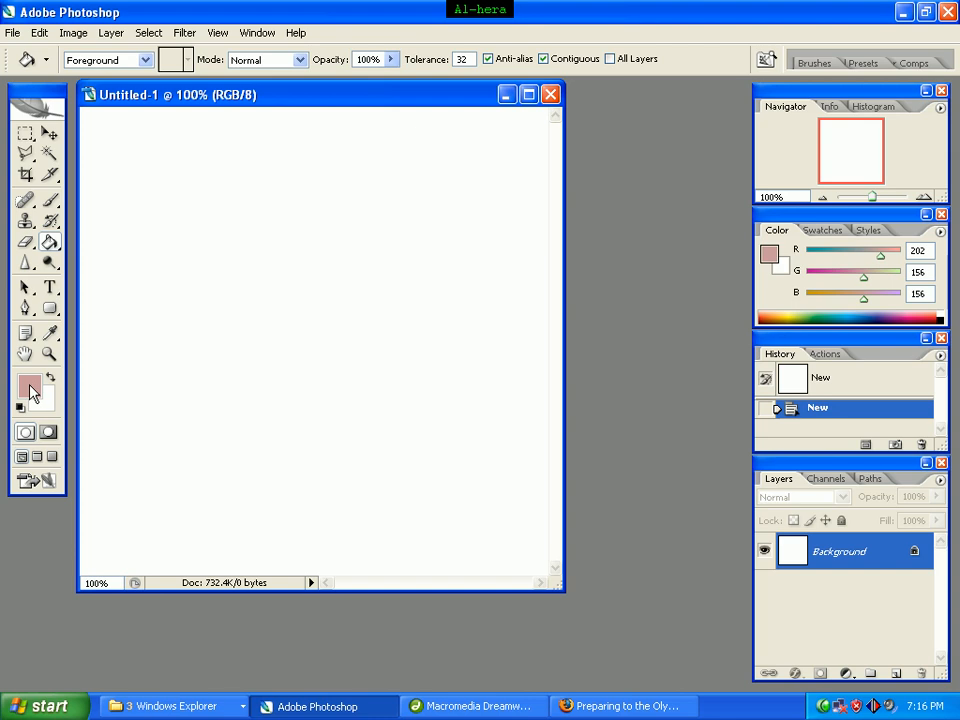
# Step: Set the foreground color to black, hex 000000
pyautogui.click(29, 388)
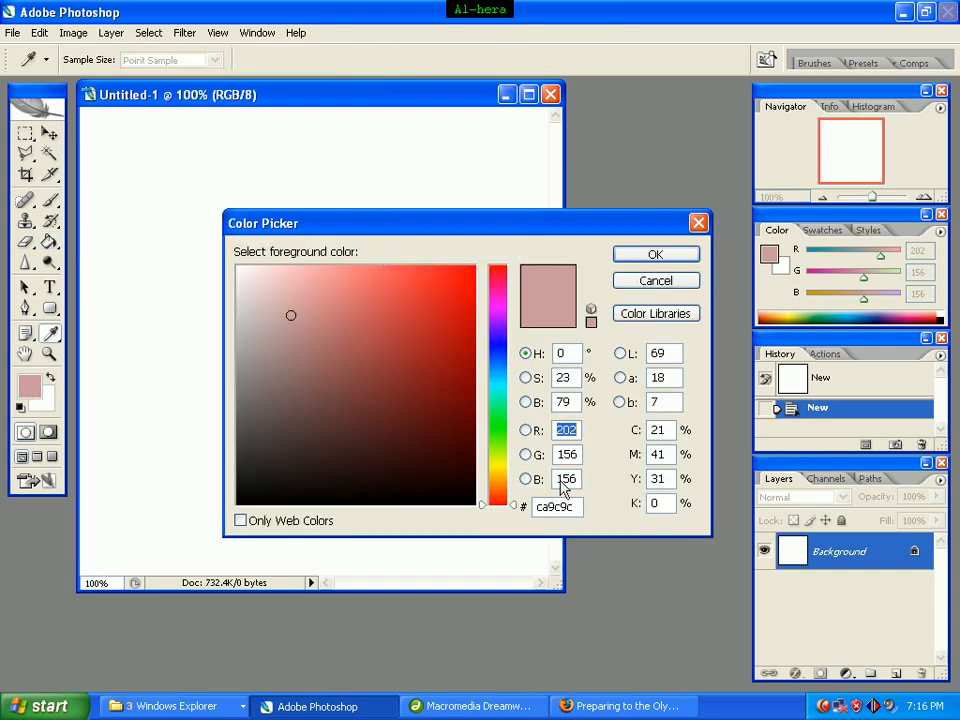
pyautogui.click(578, 507)
pyautogui.moveTo(578, 507); pyautogui.dragTo(525, 508)
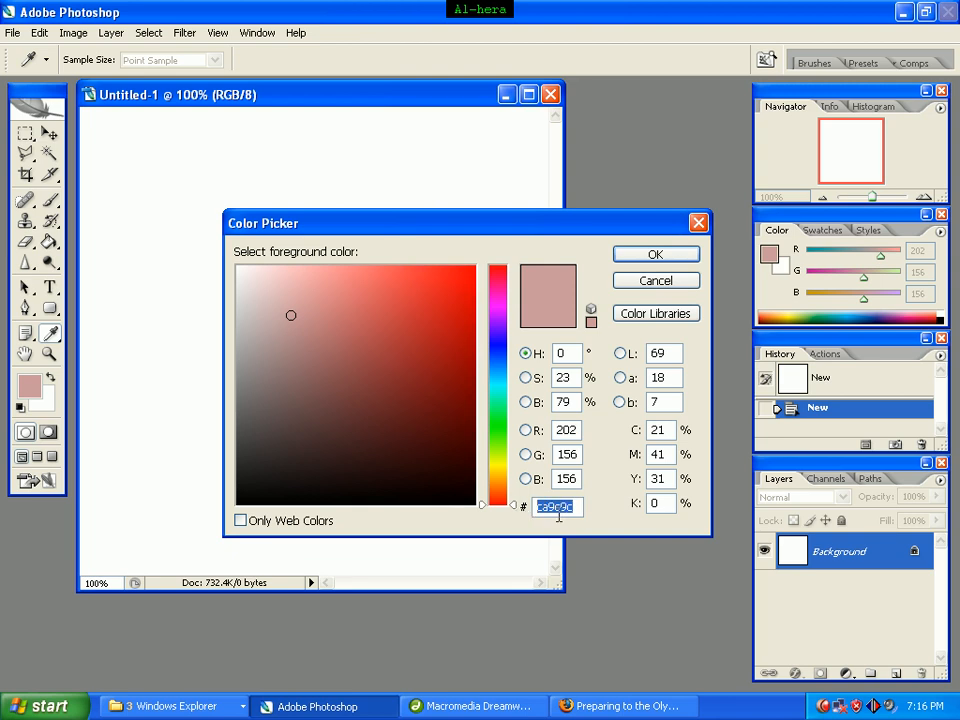
pyautogui.write('000000')
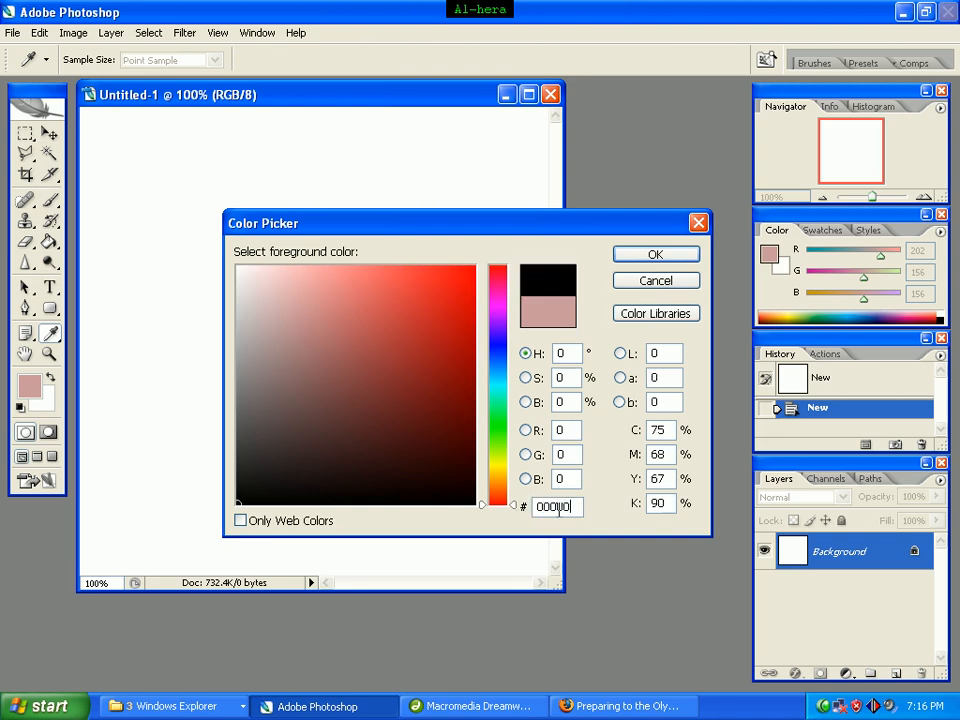
pyautogui.press('g')
pyautogui.click(655, 255)
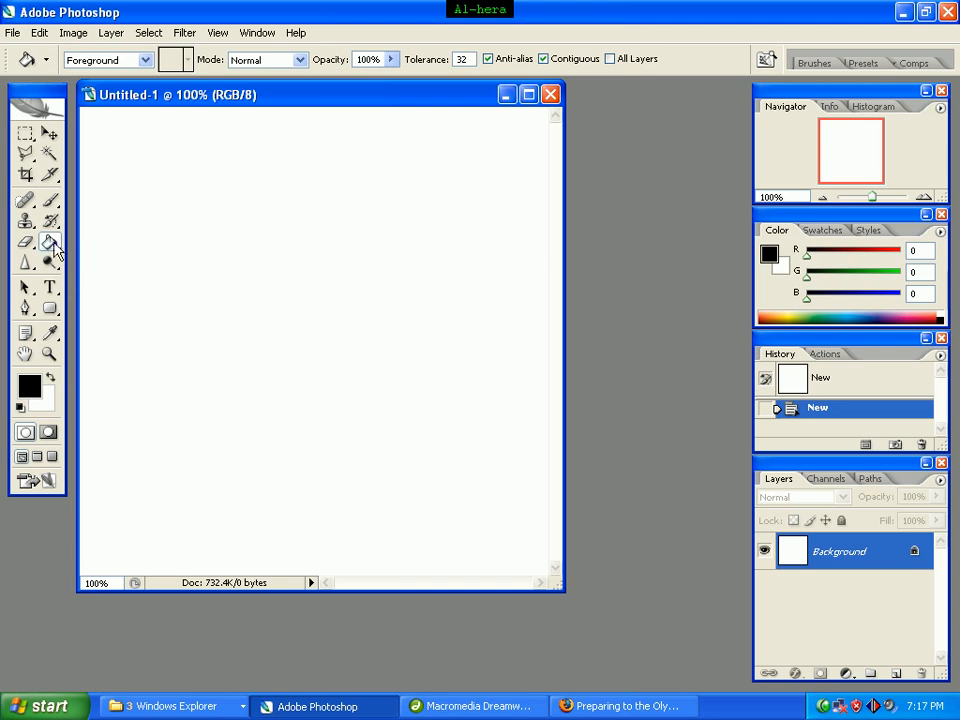
# Step: Fill the whole canvas with the black foreground color using the Paint Bucket and shift the document window clear of the tools
pyautogui.moveTo(55, 252); pyautogui.dragTo(115, 262)
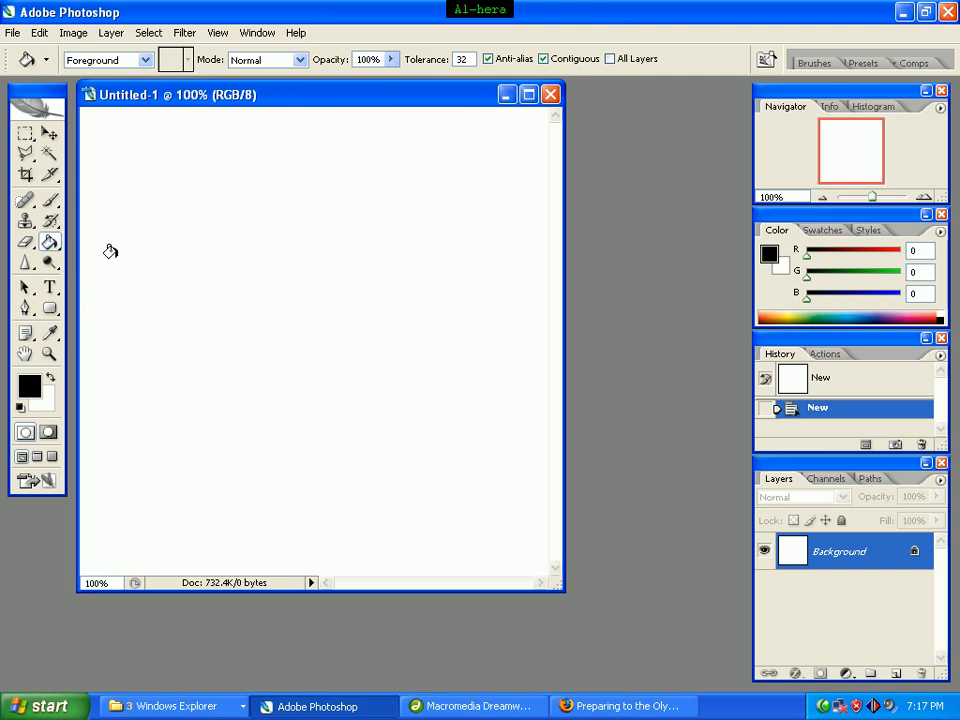
pyautogui.click(281, 266)
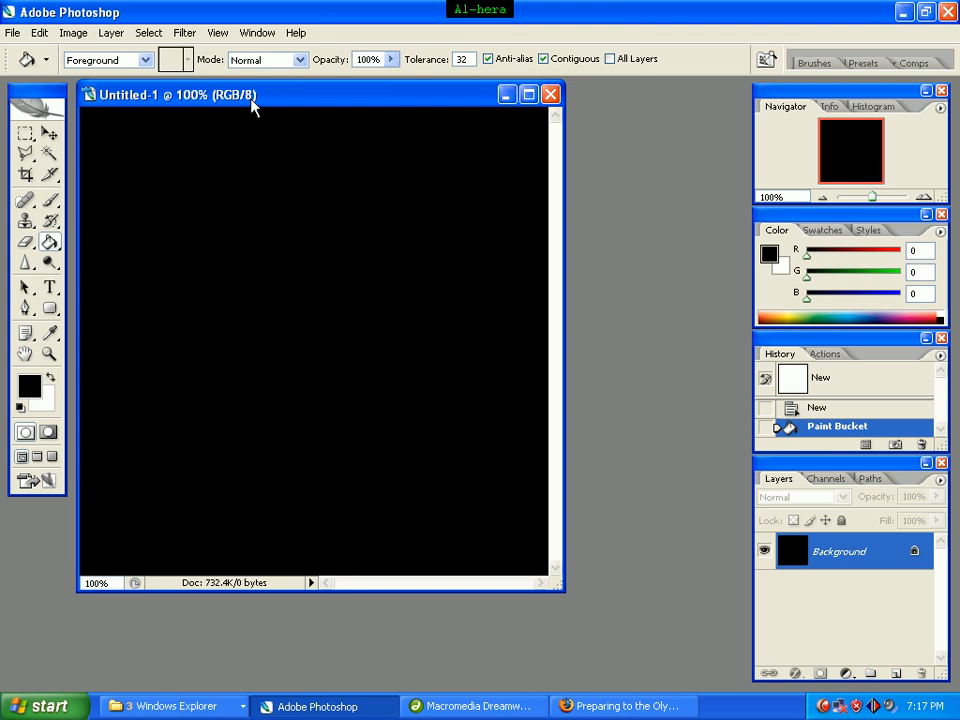
pyautogui.moveTo(259, 99); pyautogui.dragTo(285, 111)
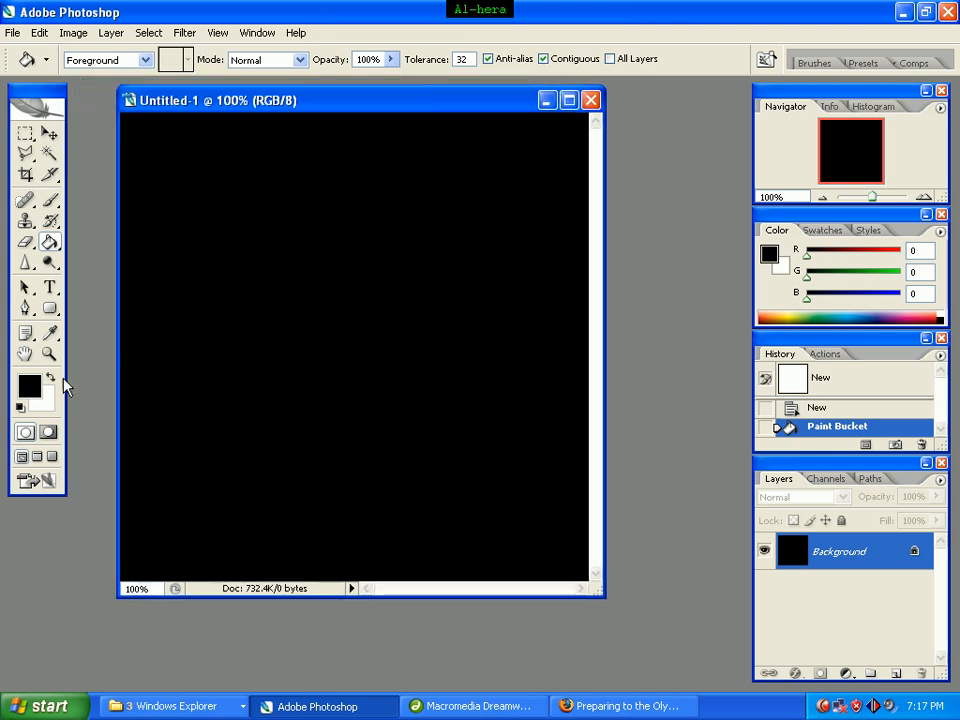
# Step: Set up the Type tool with a 100 pt font size and Crisp anti-aliasing
pyautogui.click(52, 293)
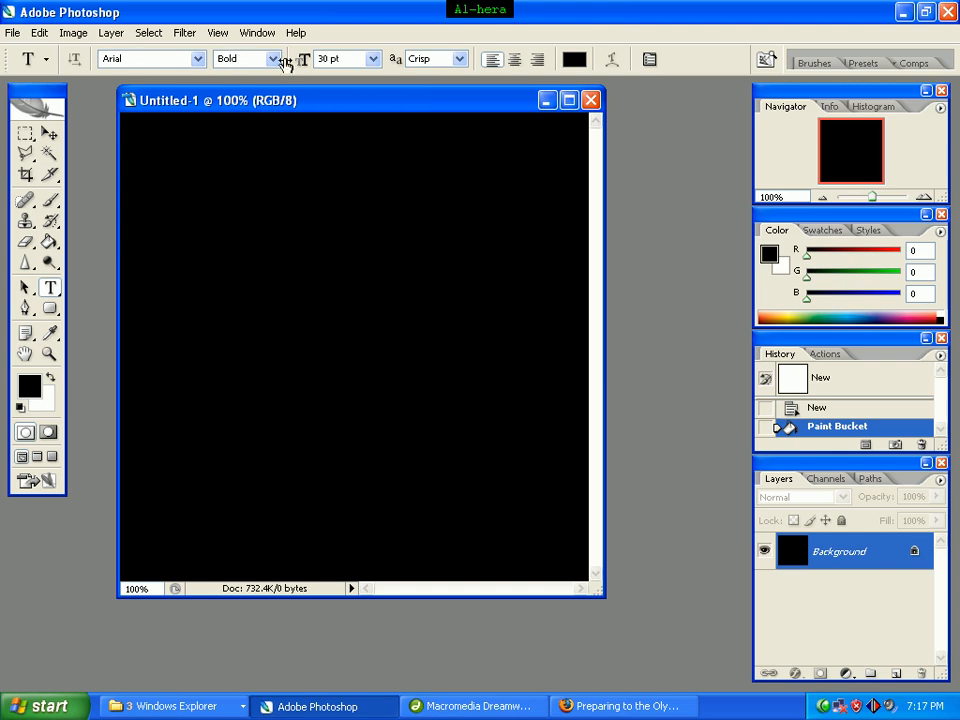
pyautogui.doubleClick(324, 58)
pyautogui.write('100')
pyautogui.press('Return')
pyautogui.click(460, 59)
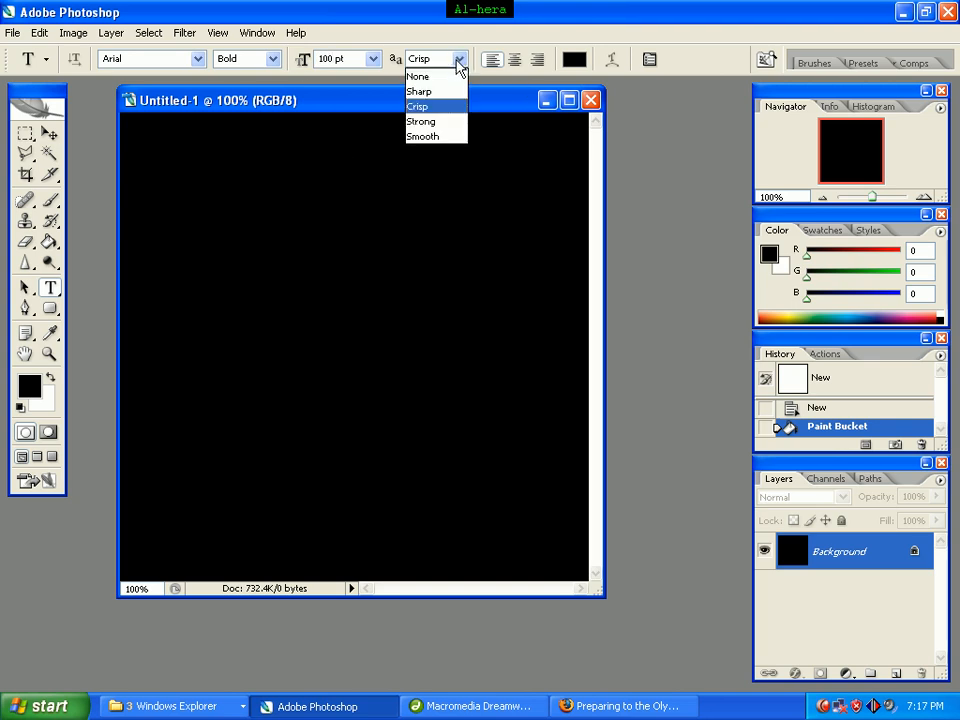
pyautogui.click(446, 106)
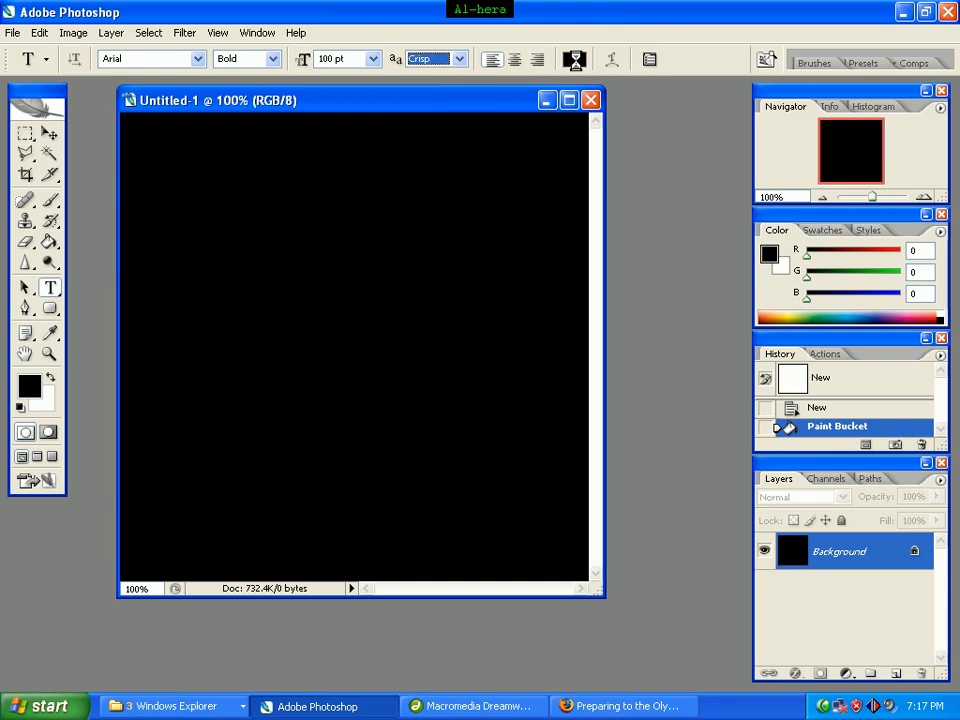
# Step: Set the text color to white, hex ffffff
pyautogui.click(573, 60)
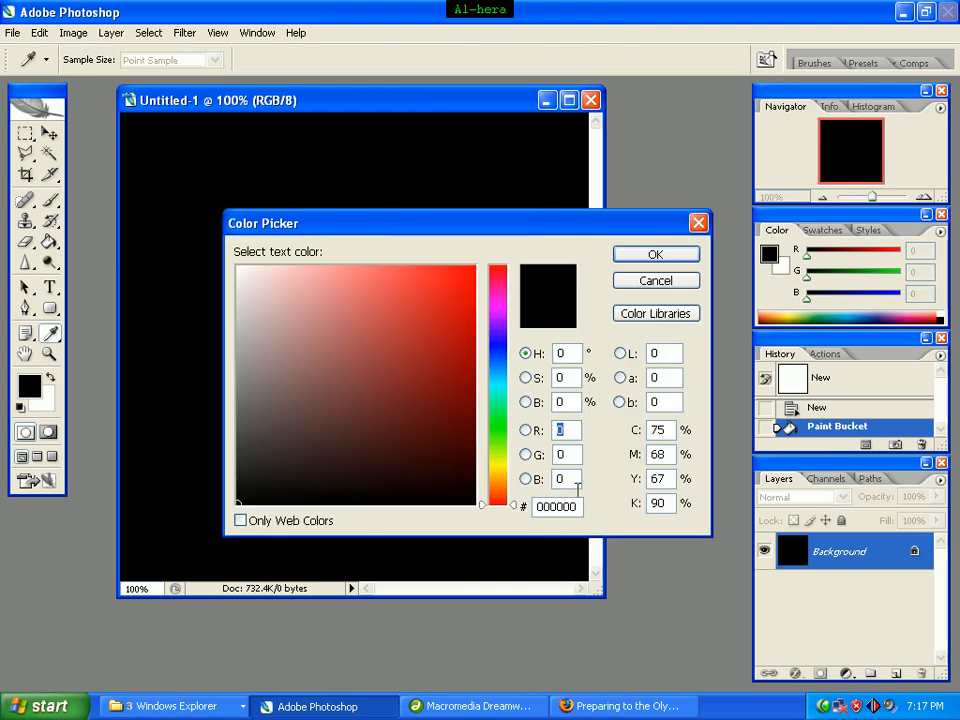
pyautogui.moveTo(574, 507); pyautogui.dragTo(508, 512)
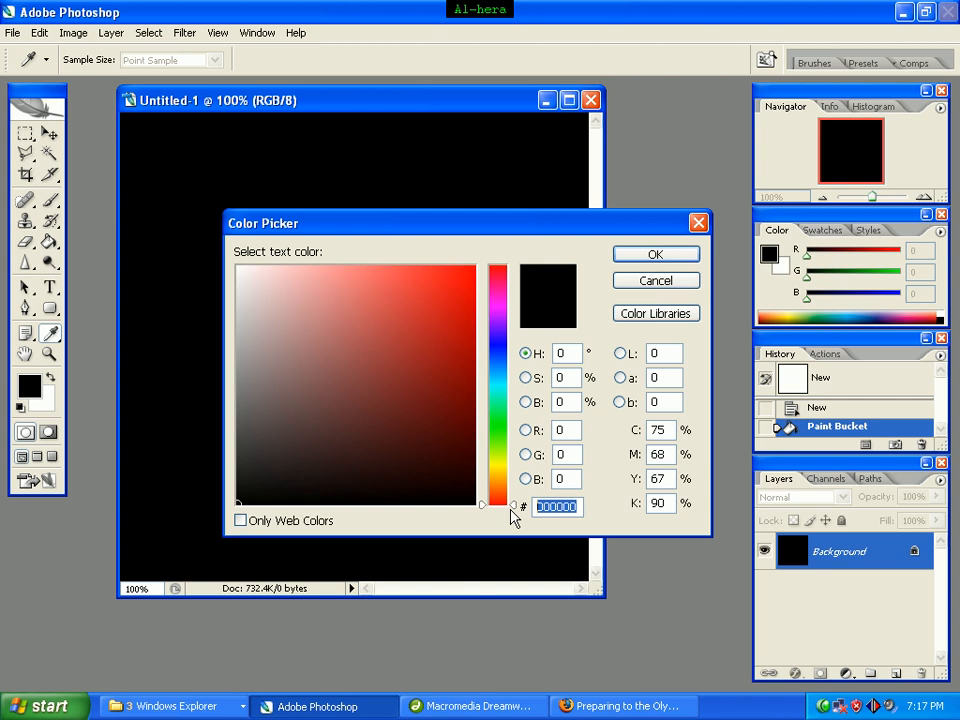
pyautogui.write('ffff')
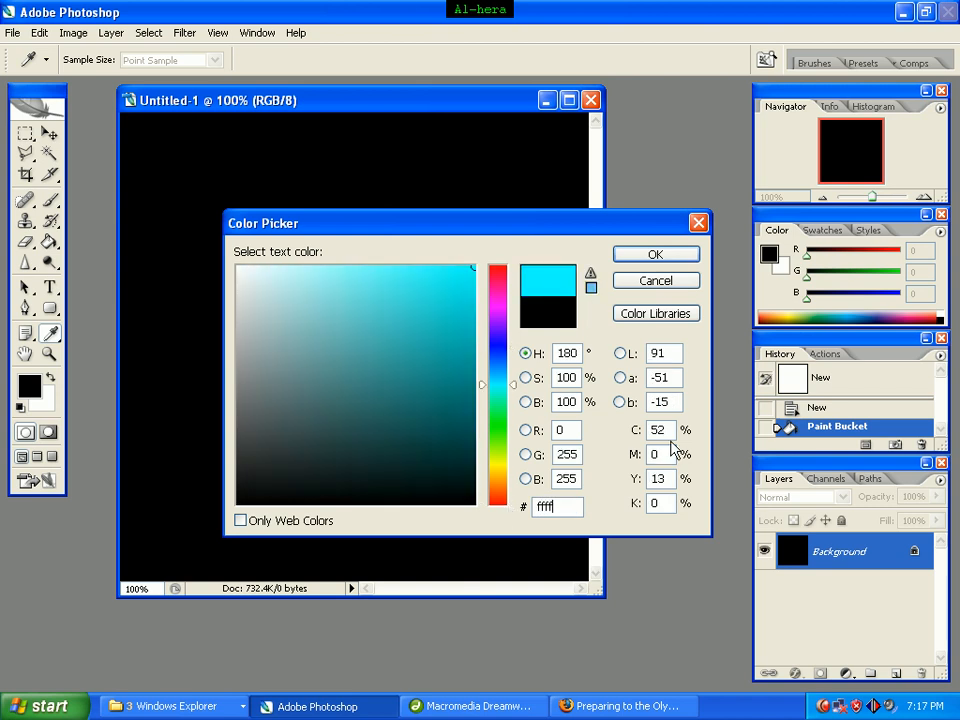
pyautogui.write('ff')
pyautogui.click(671, 262)
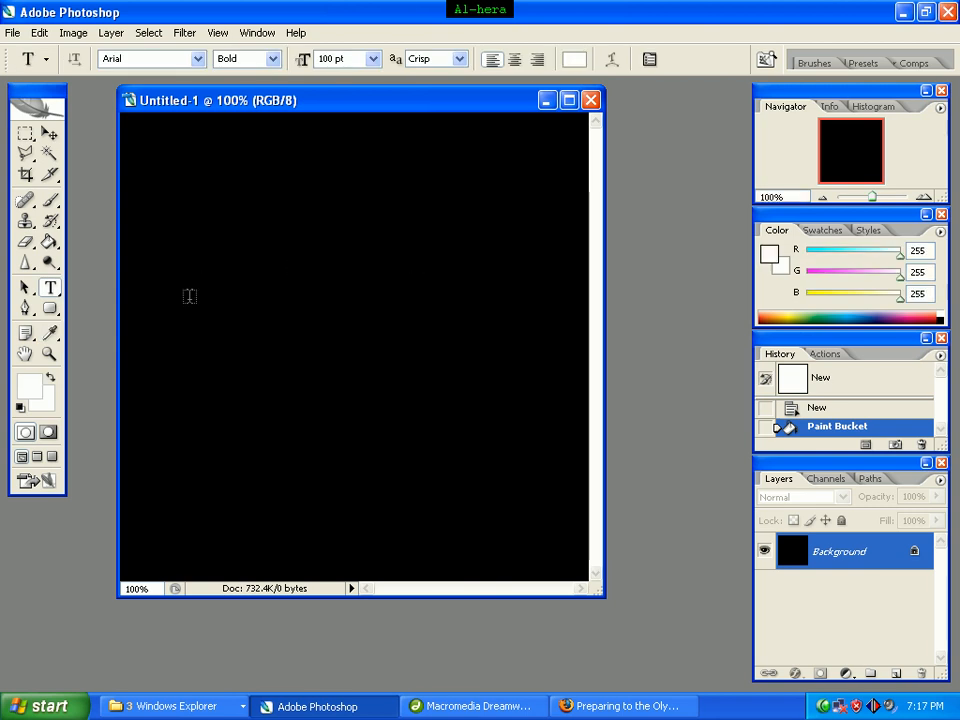
# Step: Add the text "rainbow" across the upper half of the black canvas
pyautogui.click(190, 298)
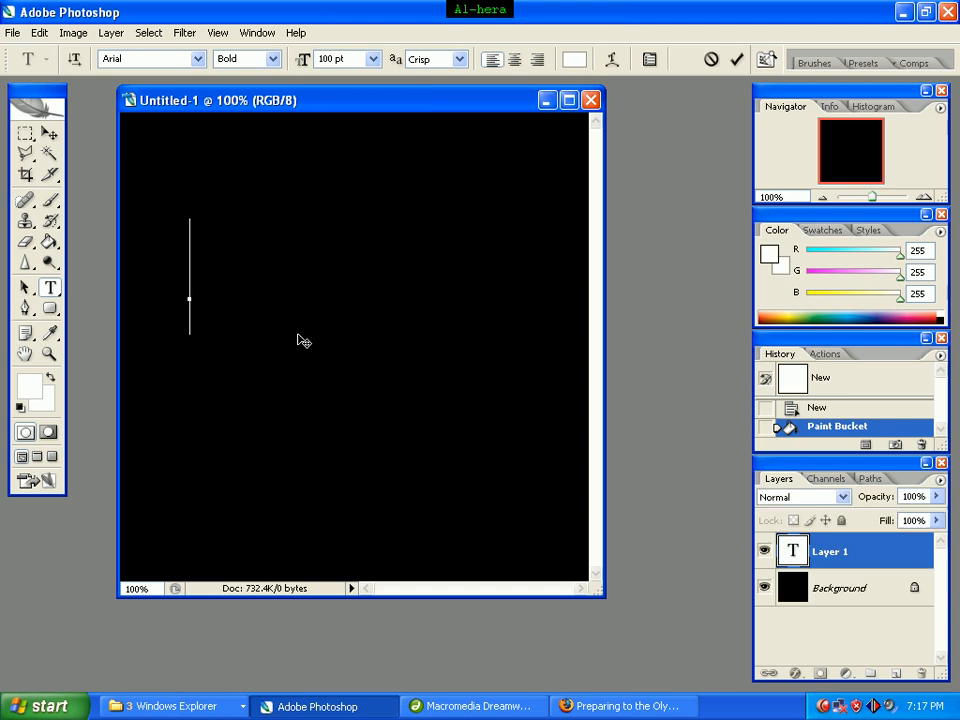
pyautogui.write('ra')
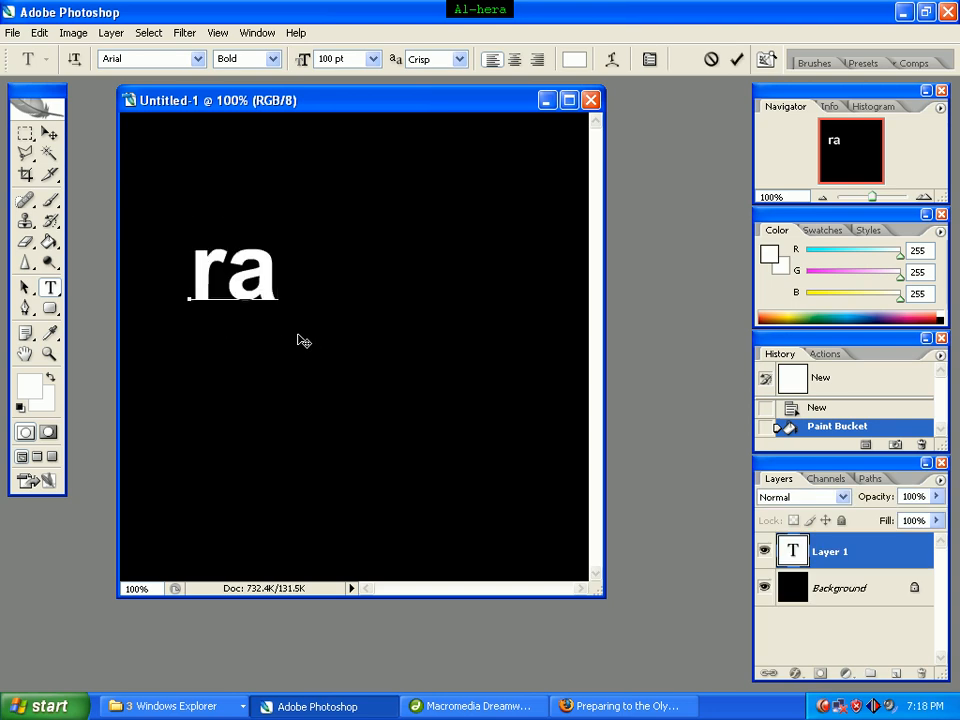
pyautogui.write('in')
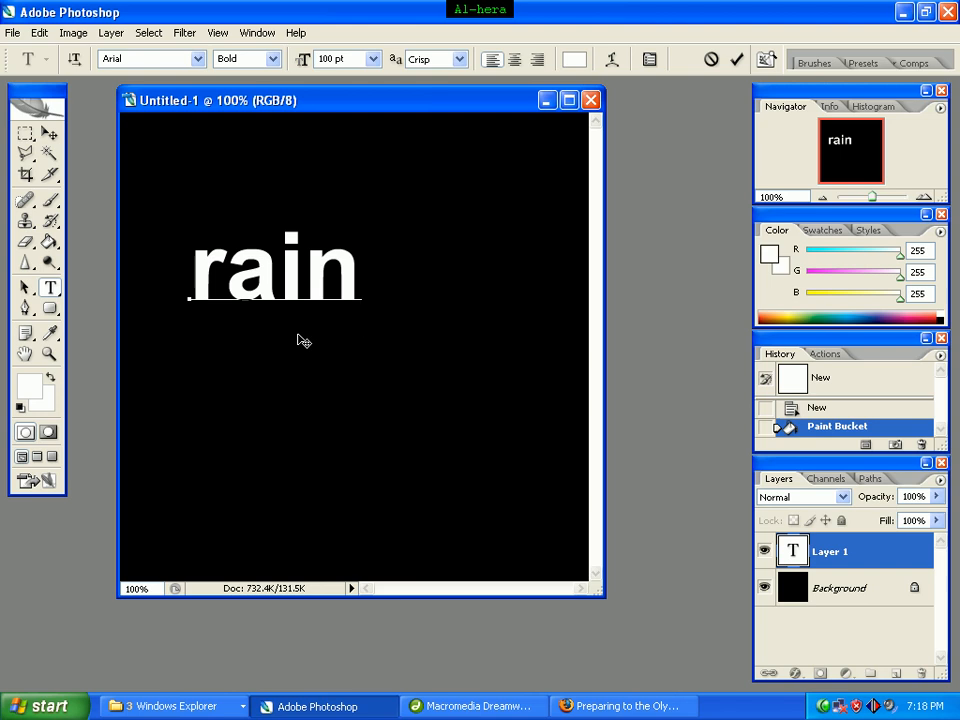
pyautogui.write('bow')
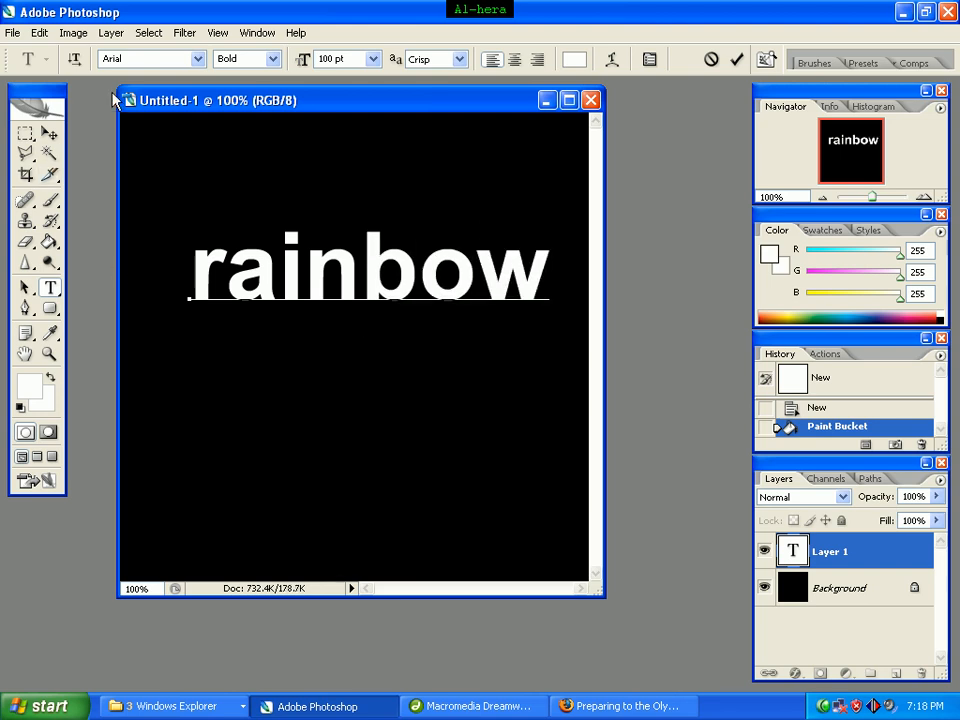
# Step: Rasterize the "rainbow" type layer
pyautogui.click(111, 33)
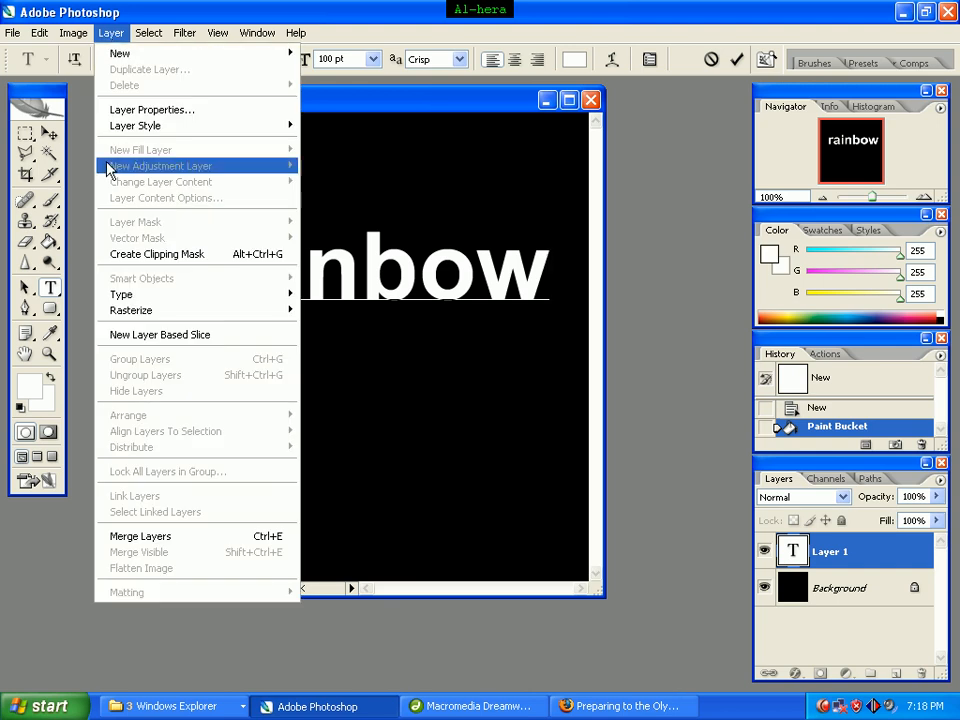
pyautogui.moveTo(125, 313)
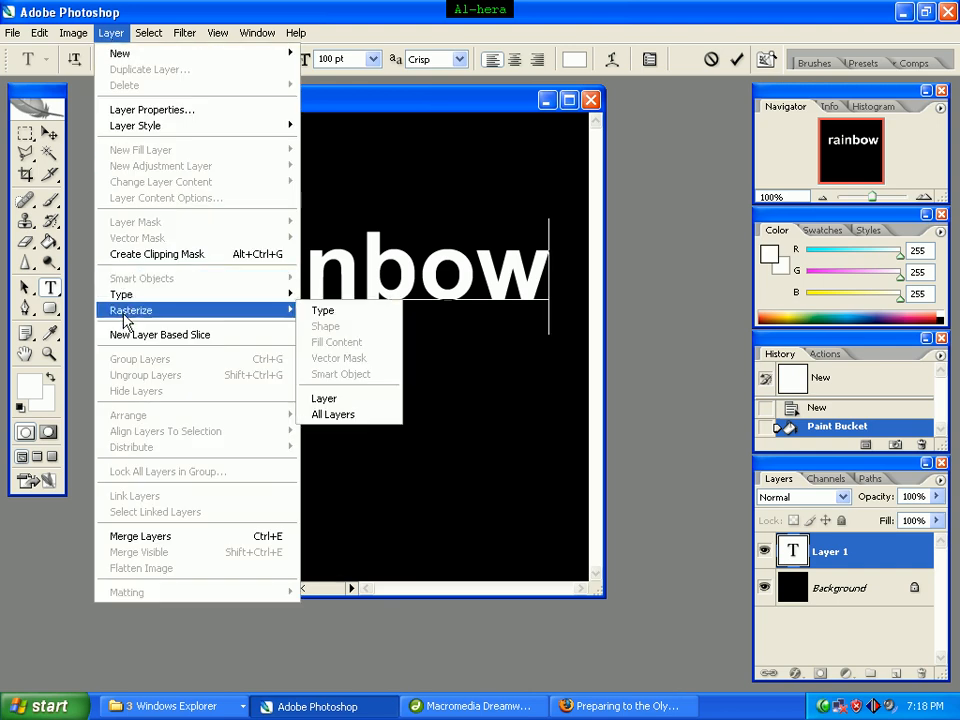
pyautogui.click(325, 312)
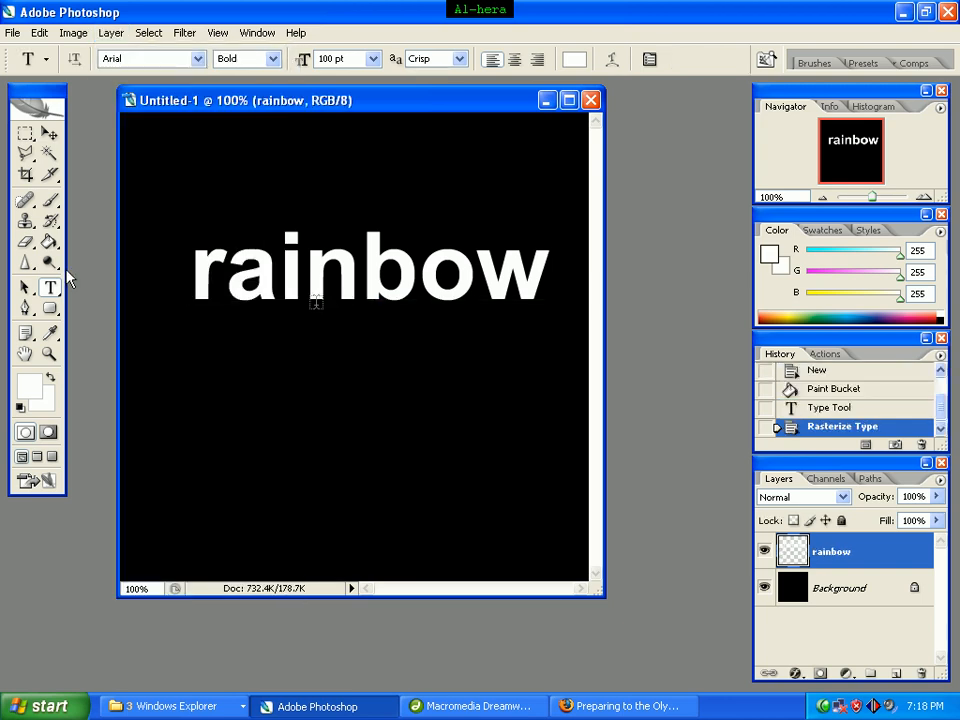
# Step: Select the letter "r" with the Rectangular Marquee and cut it onto its own new layer
pyautogui.click(25, 140)
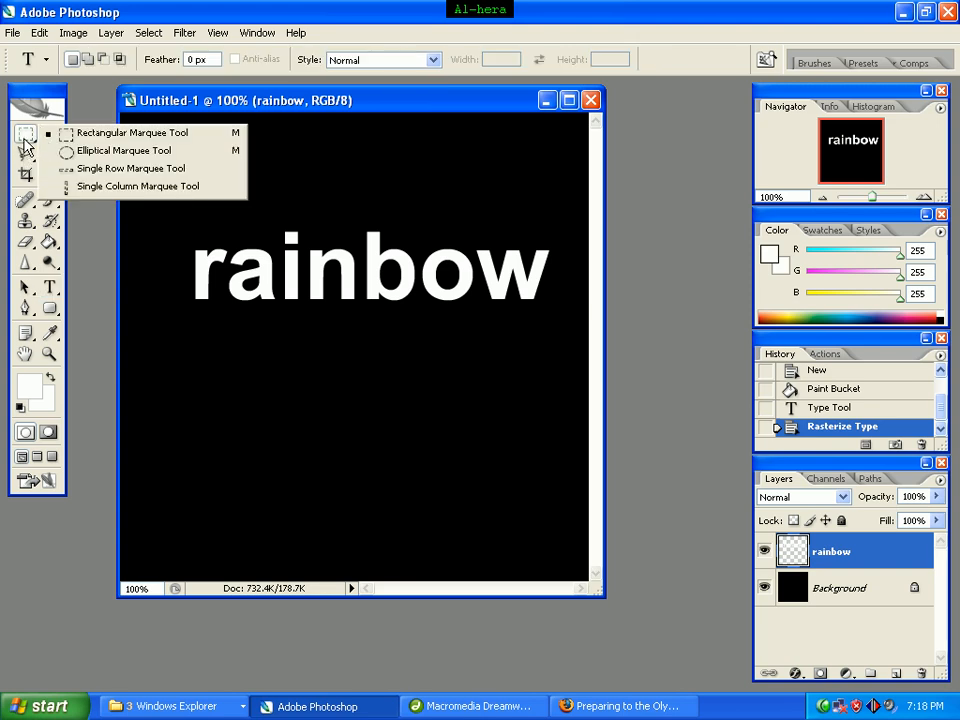
pyautogui.click(78, 137)
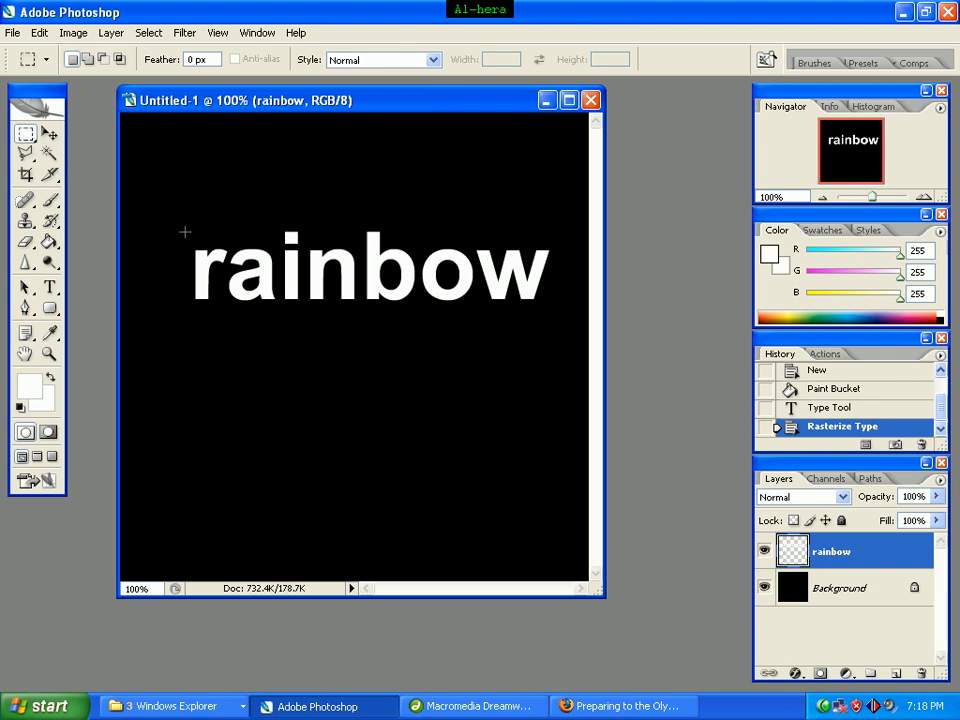
pyautogui.moveTo(184, 232); pyautogui.dragTo(225, 325)
pyautogui.moveTo(227, 326); pyautogui.dragTo(225, 327)
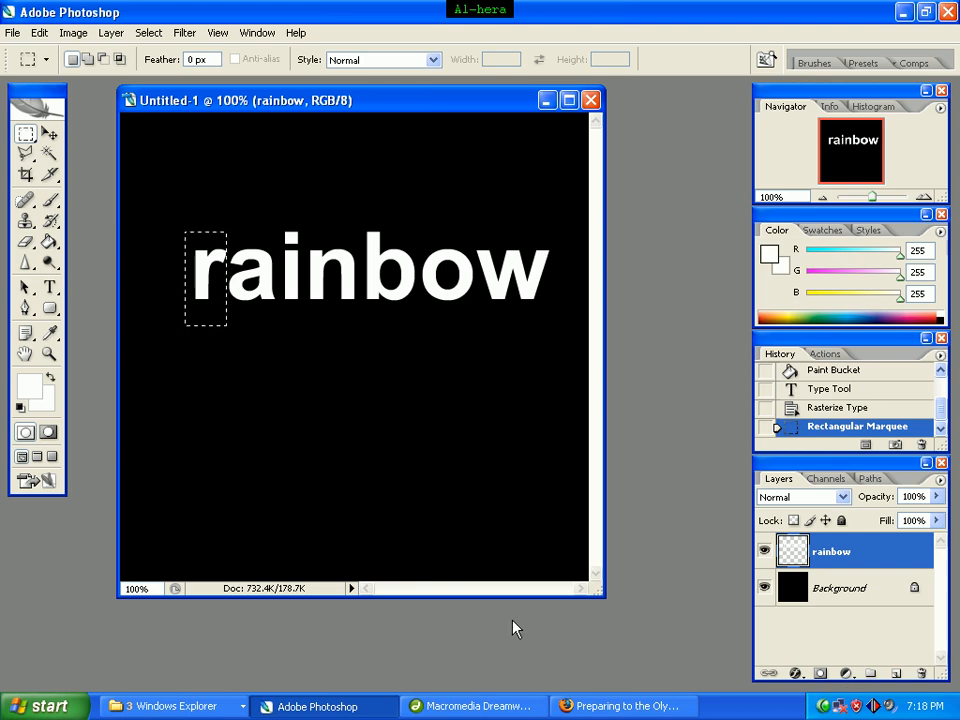
pyautogui.hotkey('ctrl', 'shift', 'j')
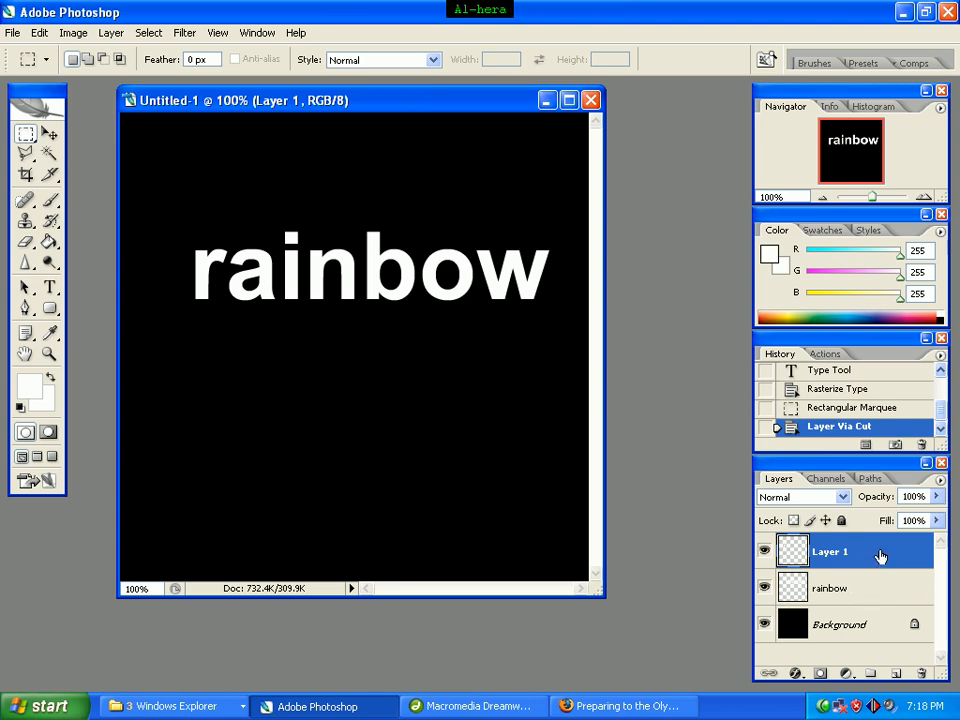
# Step: Apply a Color Overlay with hex color 800cb6 to the letter "r" on Layer 1
pyautogui.rightClick(884, 558)
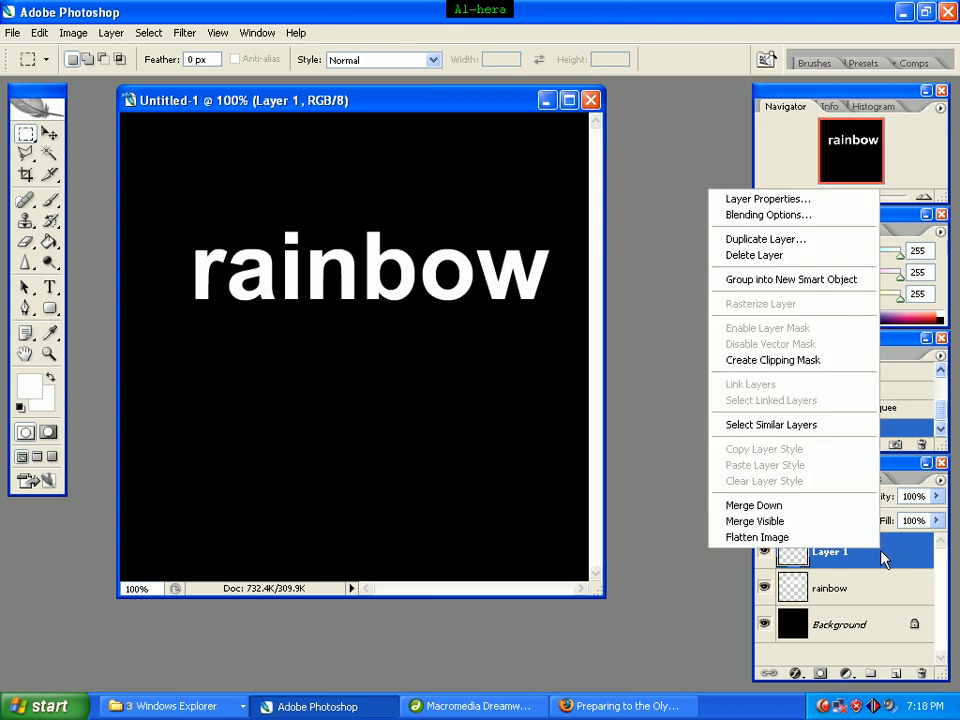
pyautogui.click(794, 216)
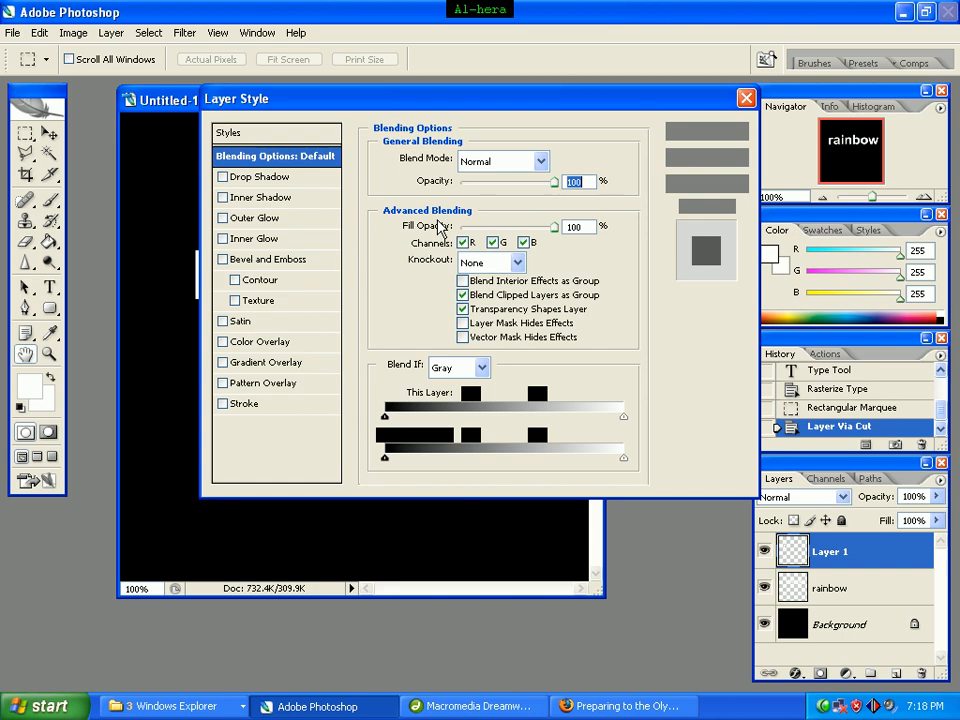
pyautogui.click(275, 345)
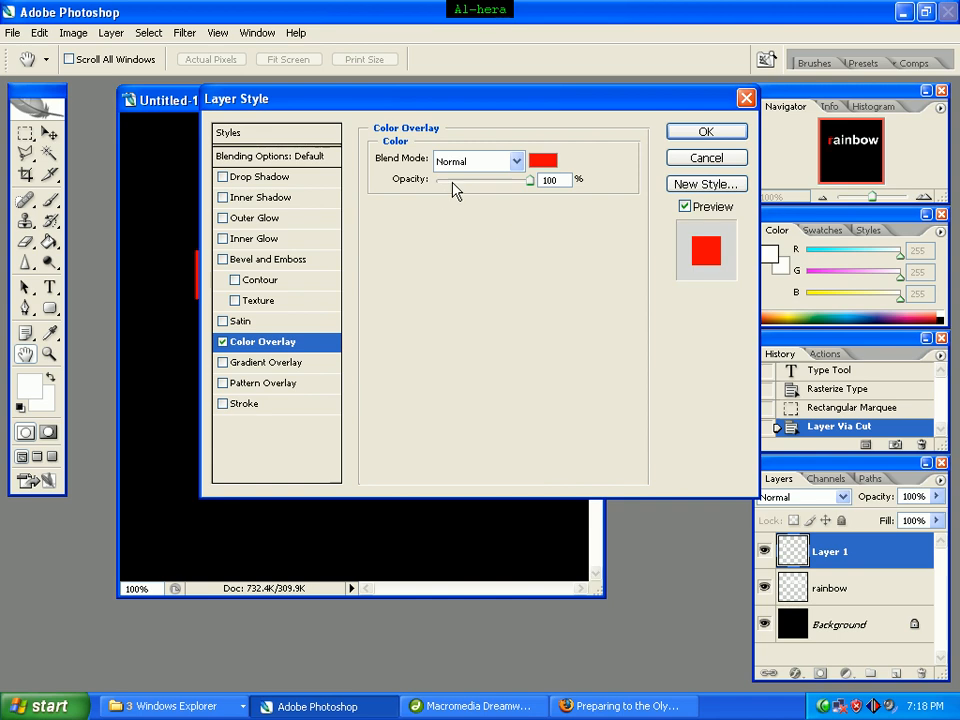
pyautogui.click(542, 163)
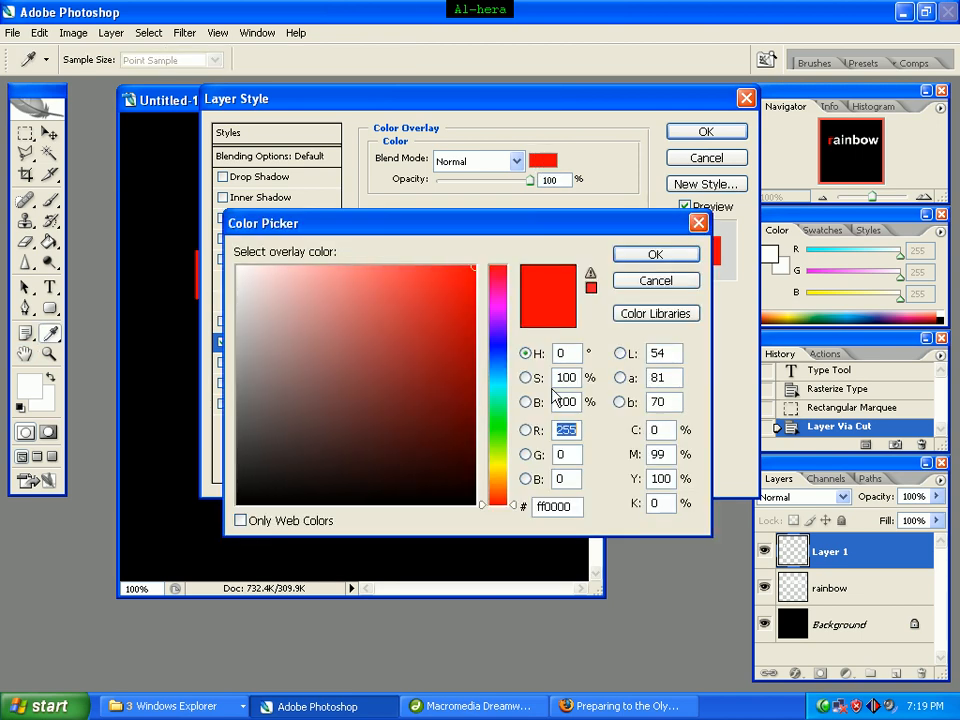
pyautogui.moveTo(578, 507); pyautogui.dragTo(505, 509)
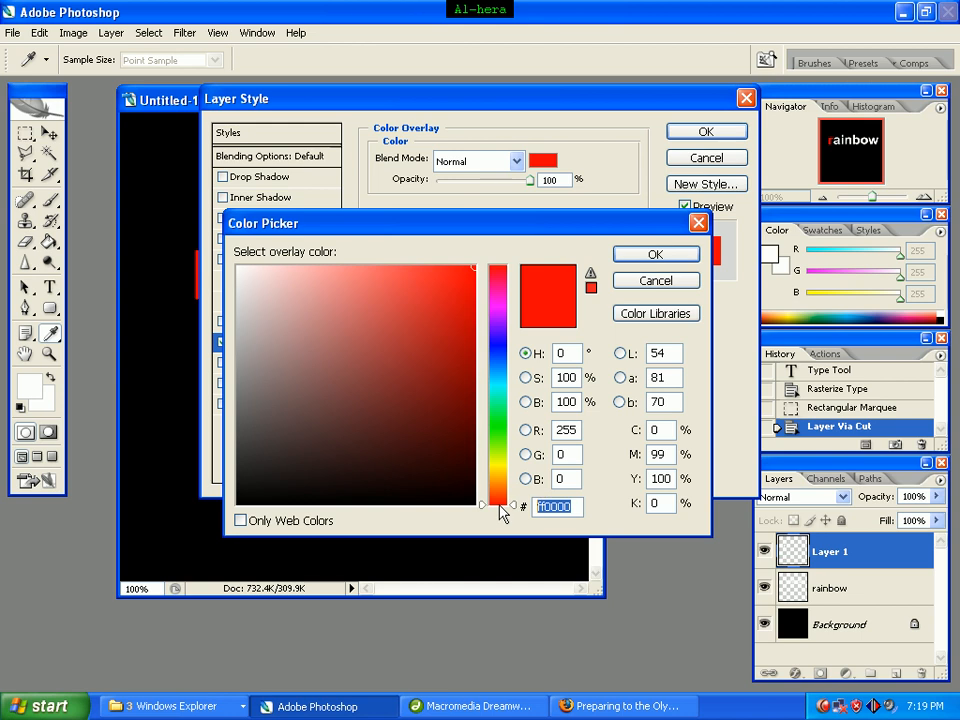
pyautogui.write('8')
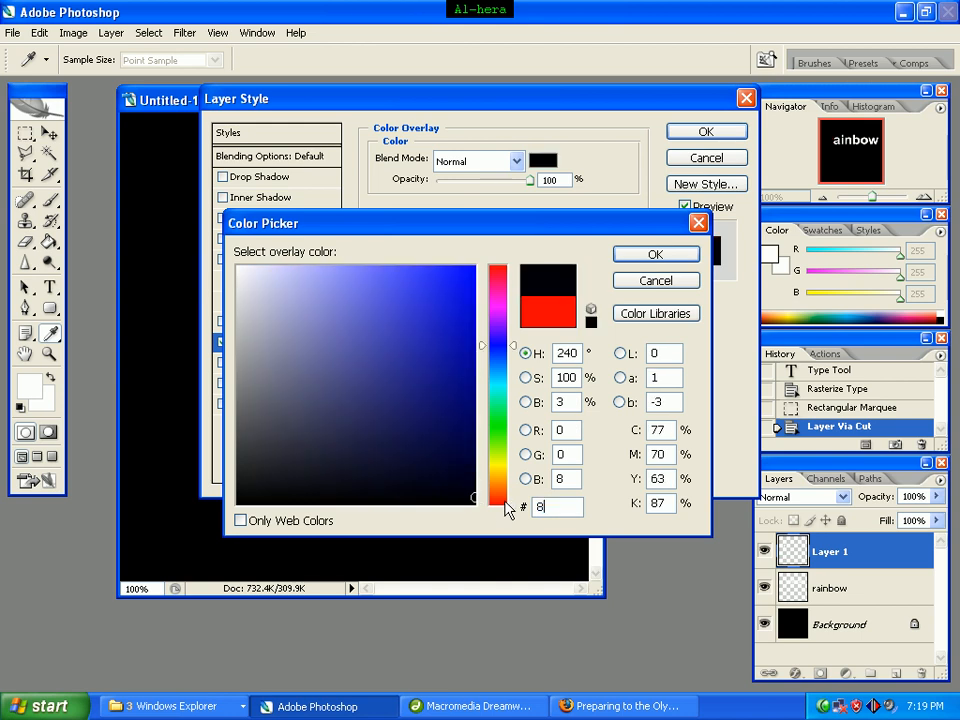
pyautogui.write('00c')
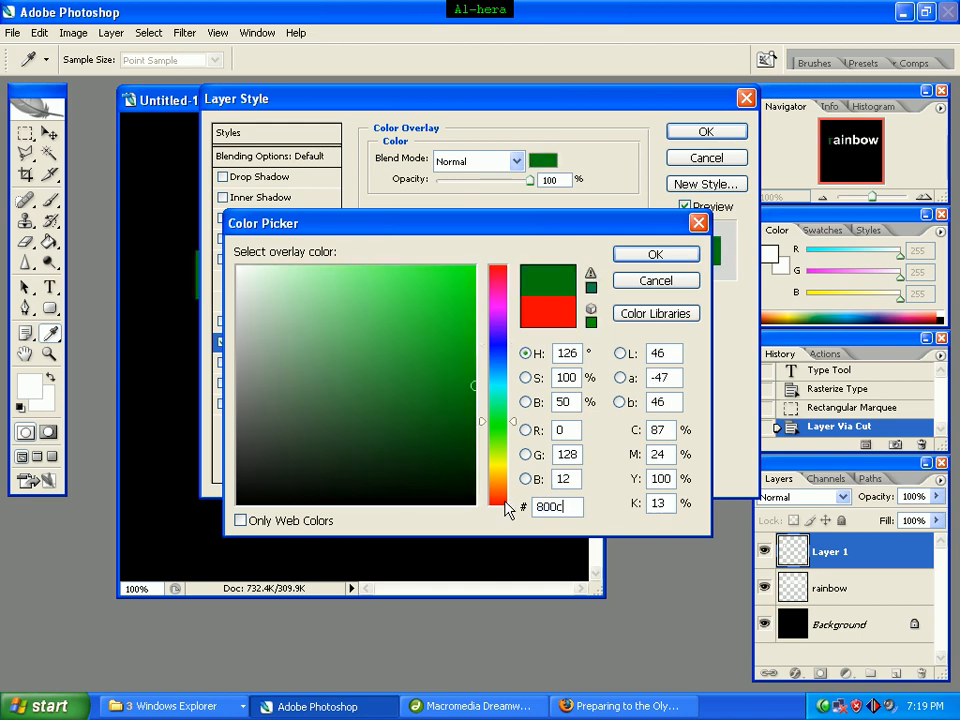
pyautogui.write('b')
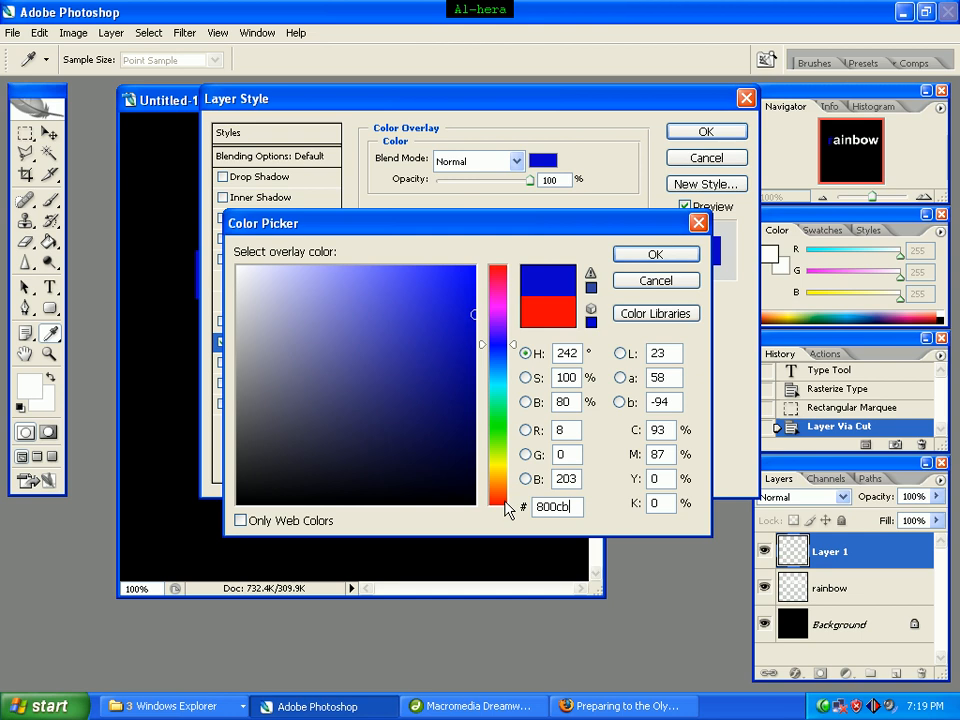
pyautogui.write('6')
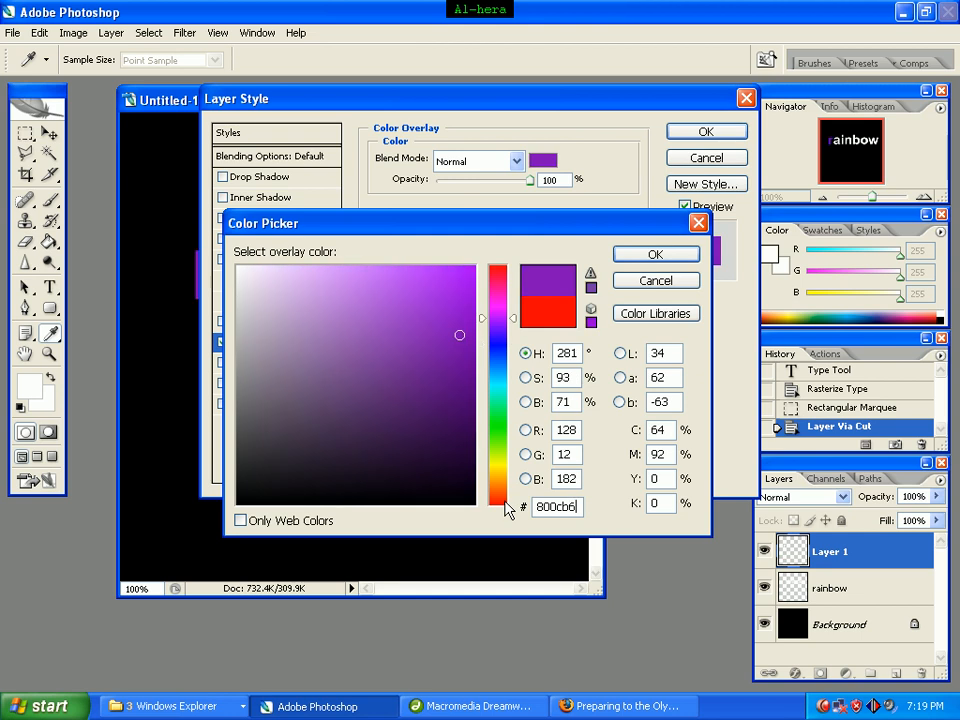
pyautogui.click(665, 258)
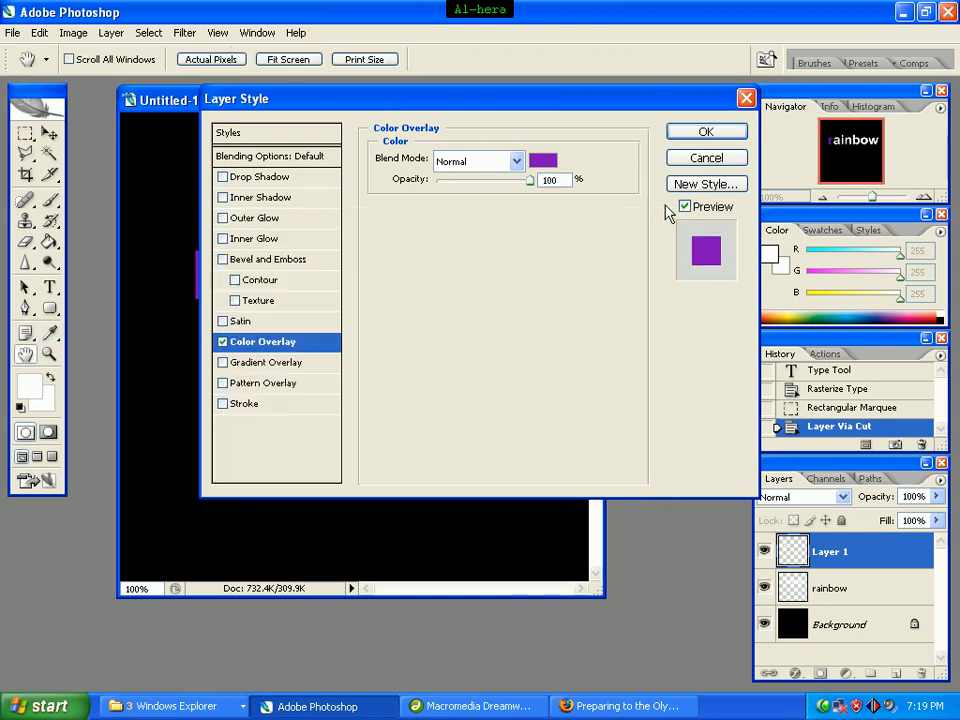
pyautogui.click(702, 138)
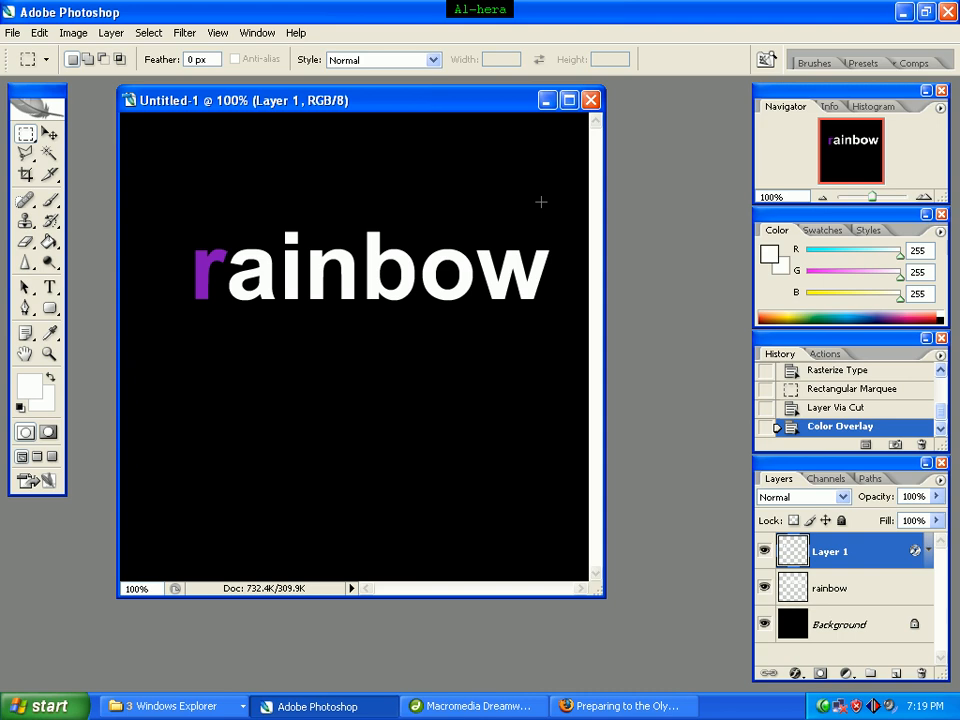
# Step: Select the letter "a" on the rainbow layer with the Rectangular Marquee and cut it onto its own new layer
pyautogui.click(860, 593)
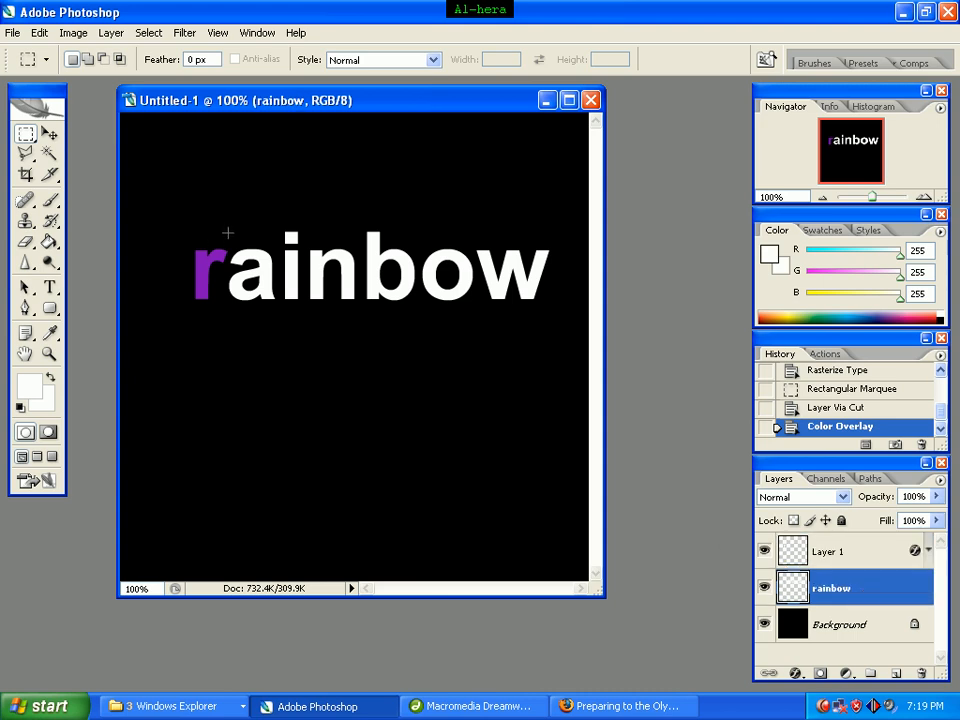
pyautogui.moveTo(231, 262); pyautogui.dragTo(277, 321)
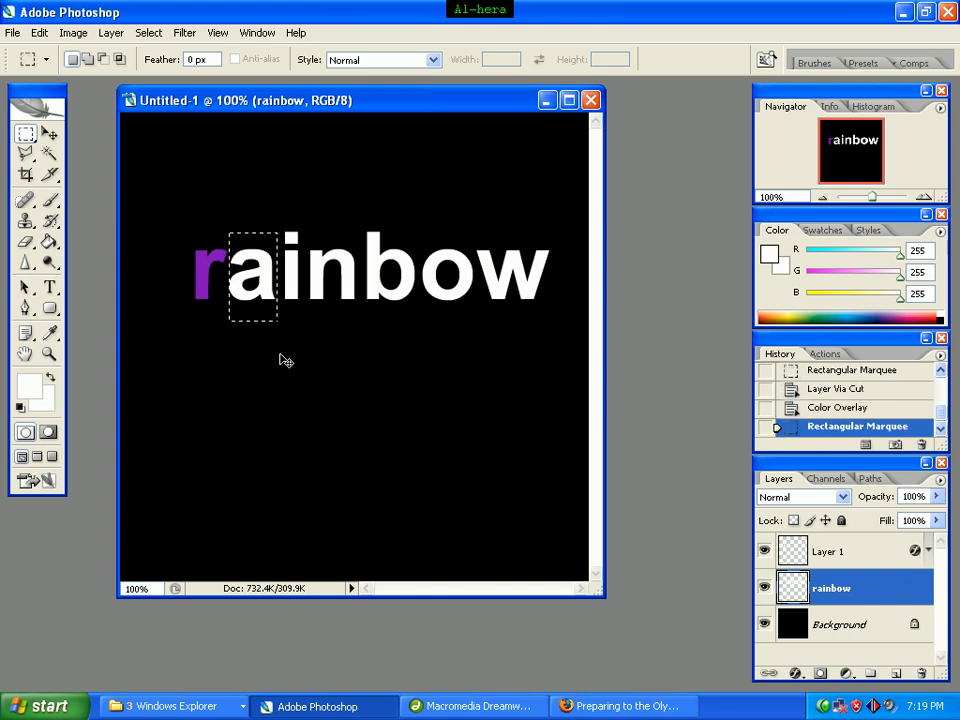
pyautogui.hotkey('ctrl', 'shift', 'j')
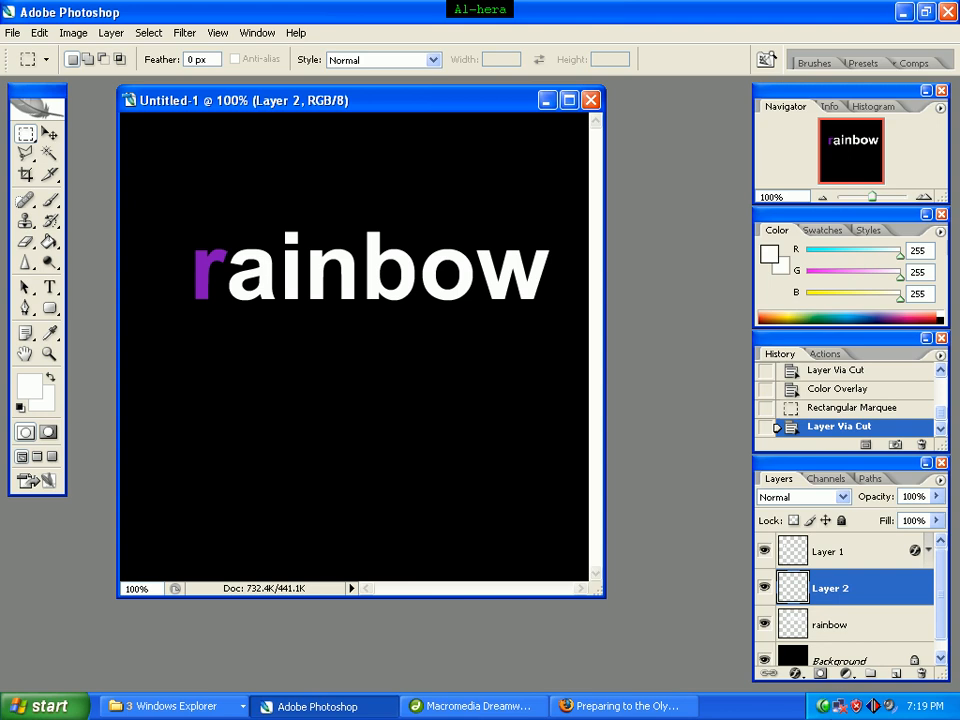
# Step: Apply a Color Overlay with hex color 074d9d to the letter "a" layer
pyautogui.rightClick(885, 595)
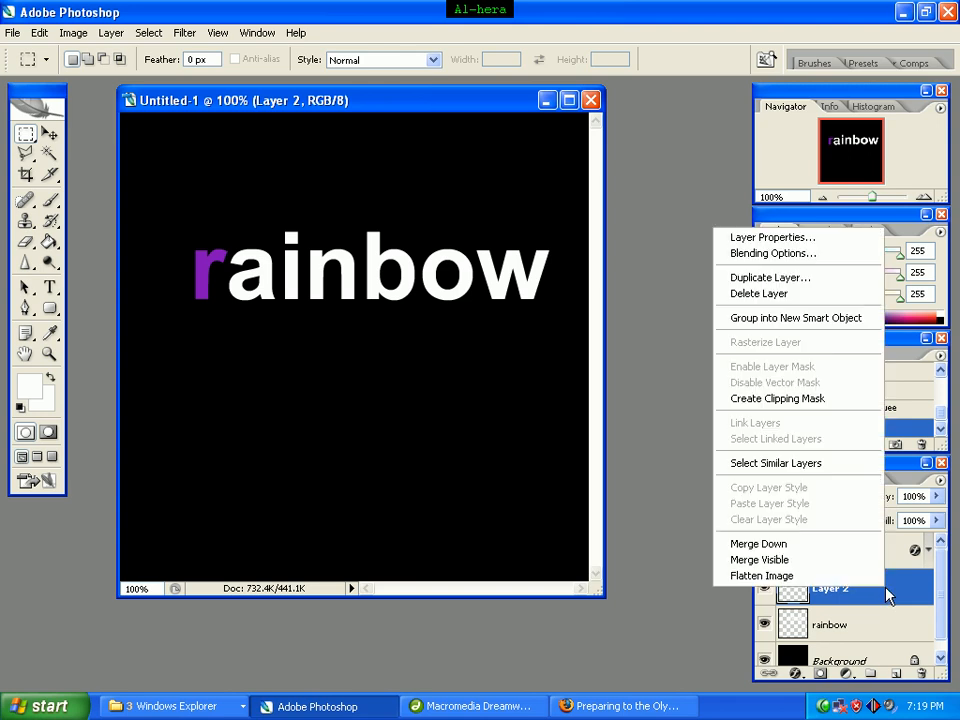
pyautogui.click(799, 255)
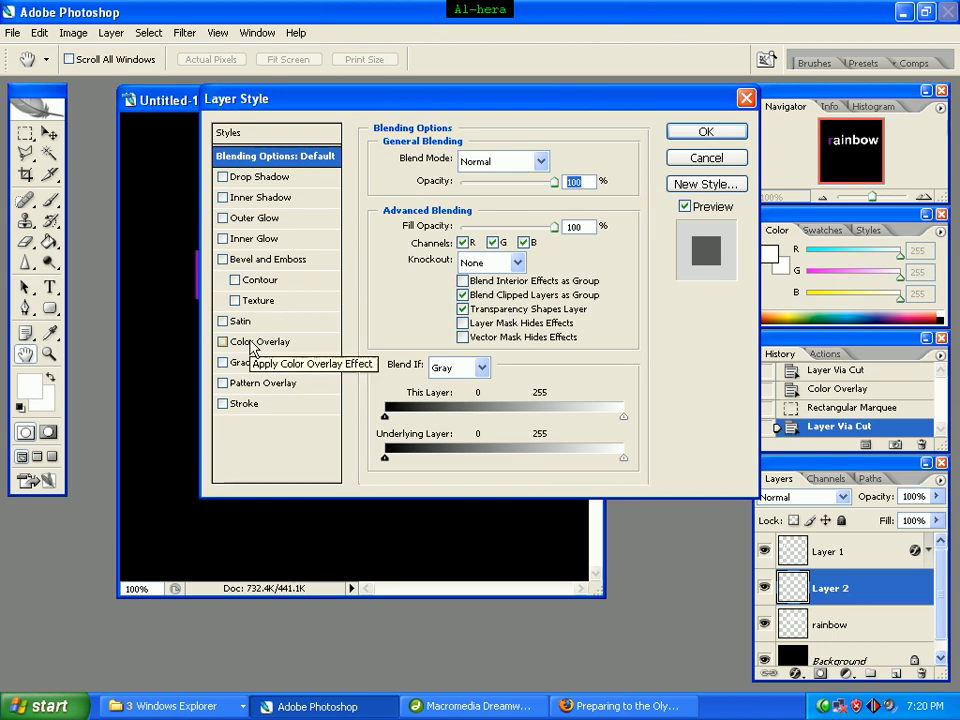
pyautogui.click(253, 344)
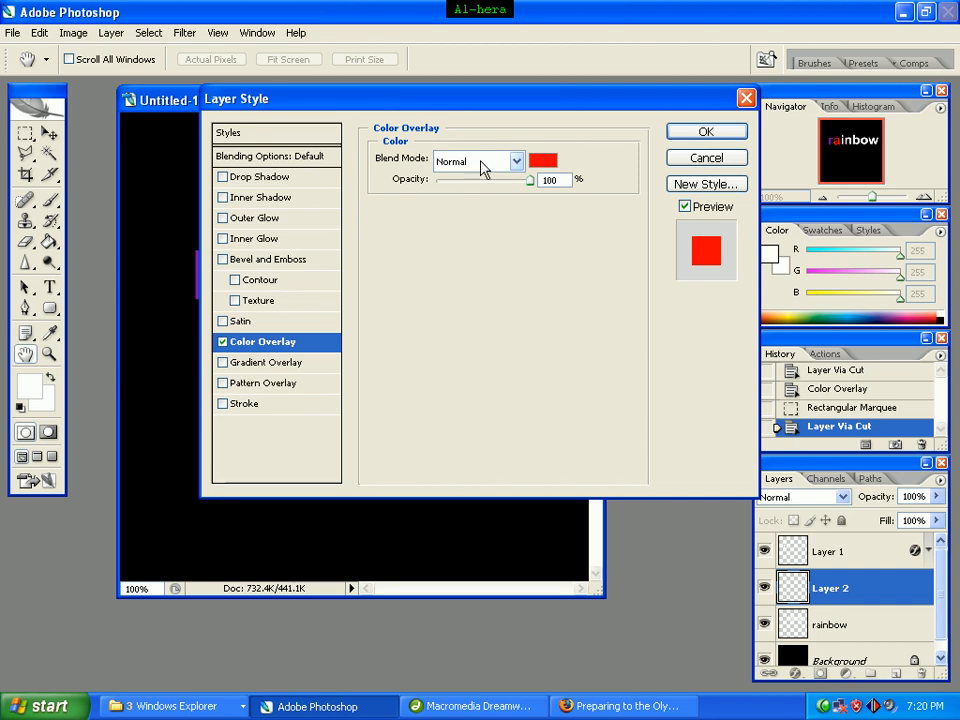
pyautogui.click(546, 162)
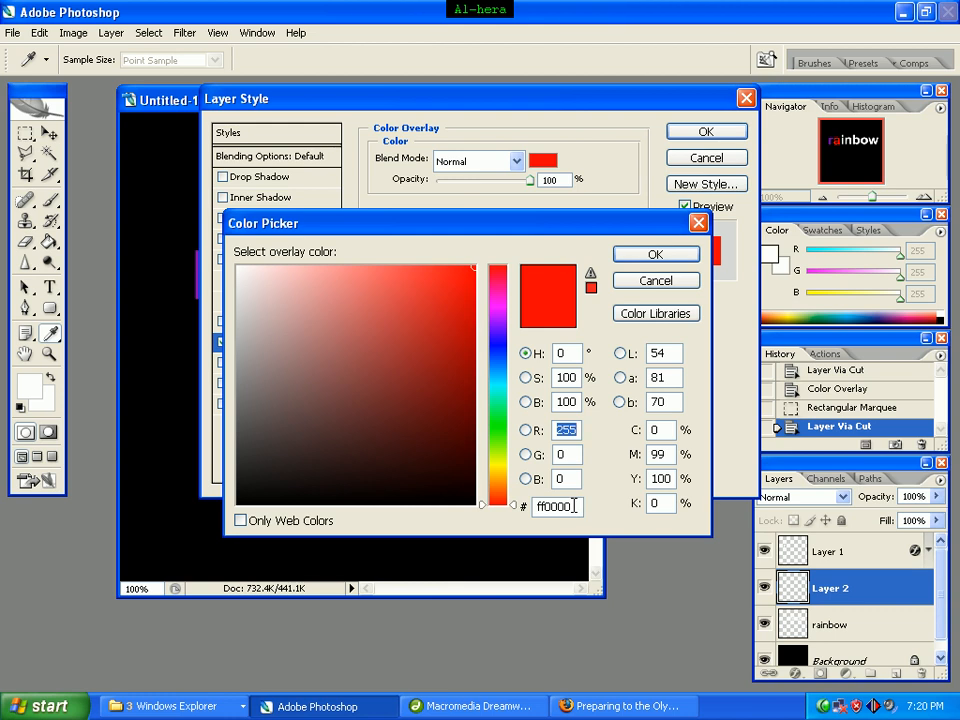
pyautogui.doubleClick(575, 506)
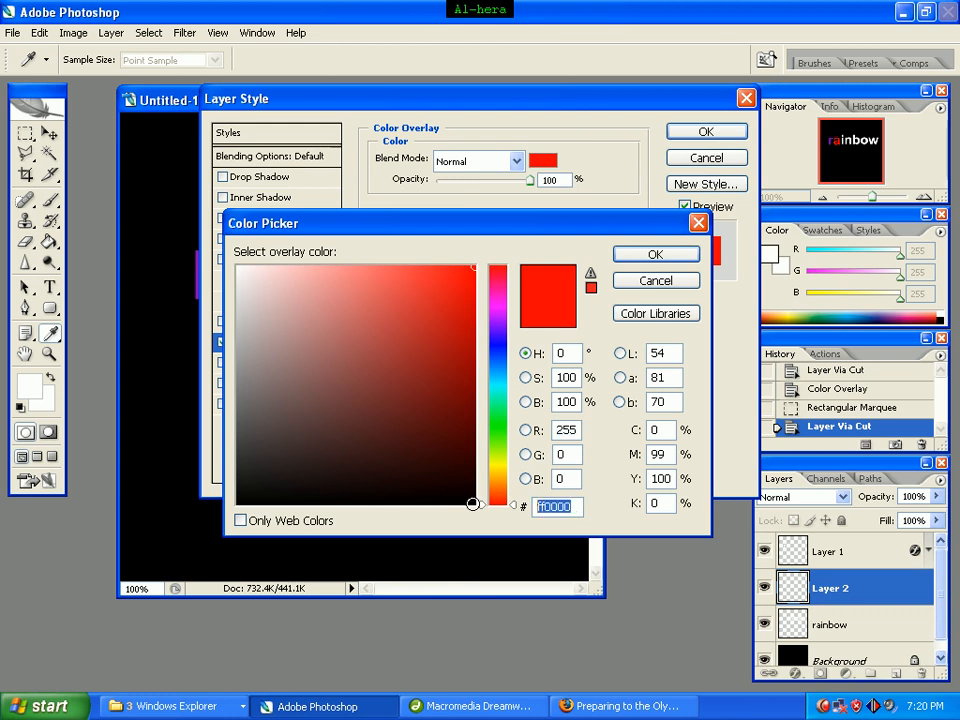
pyautogui.write('07')
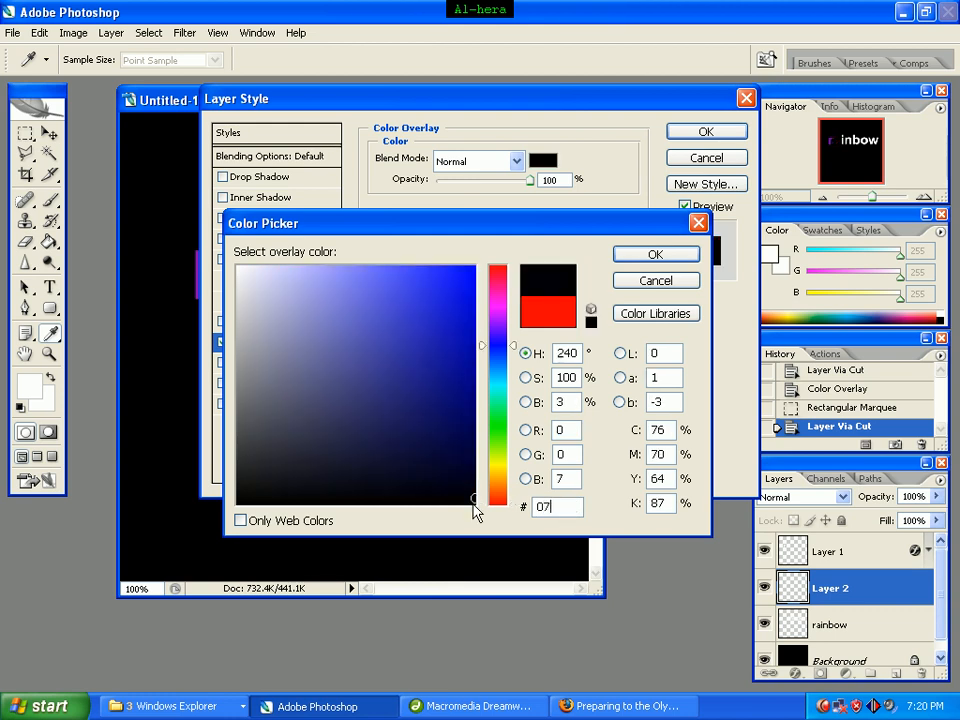
pyautogui.write('4')
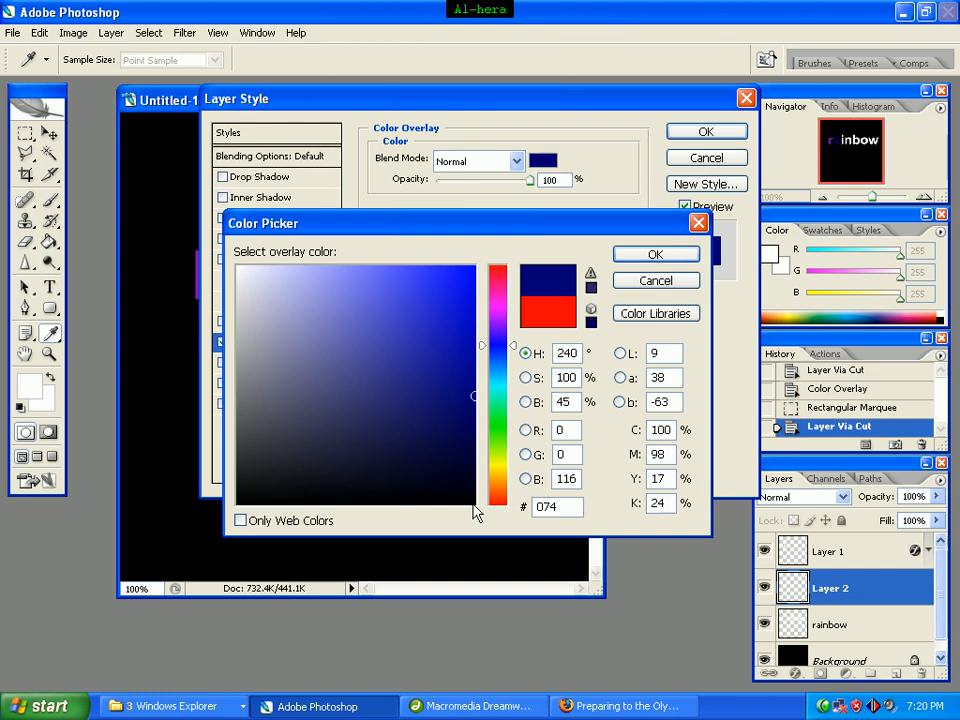
pyautogui.write('d')
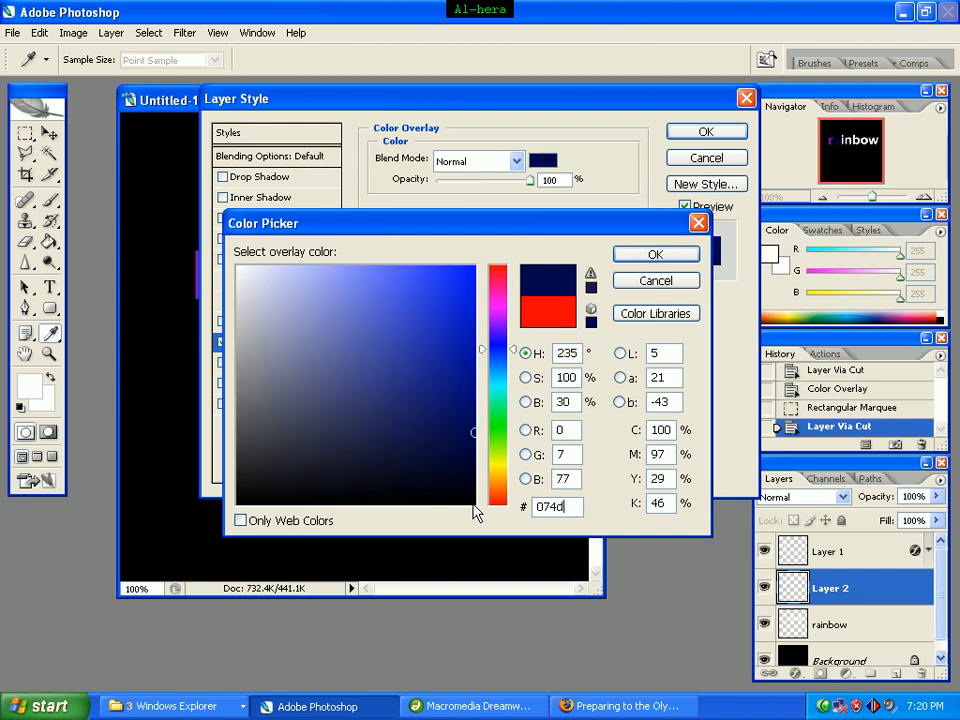
pyautogui.write('9d')
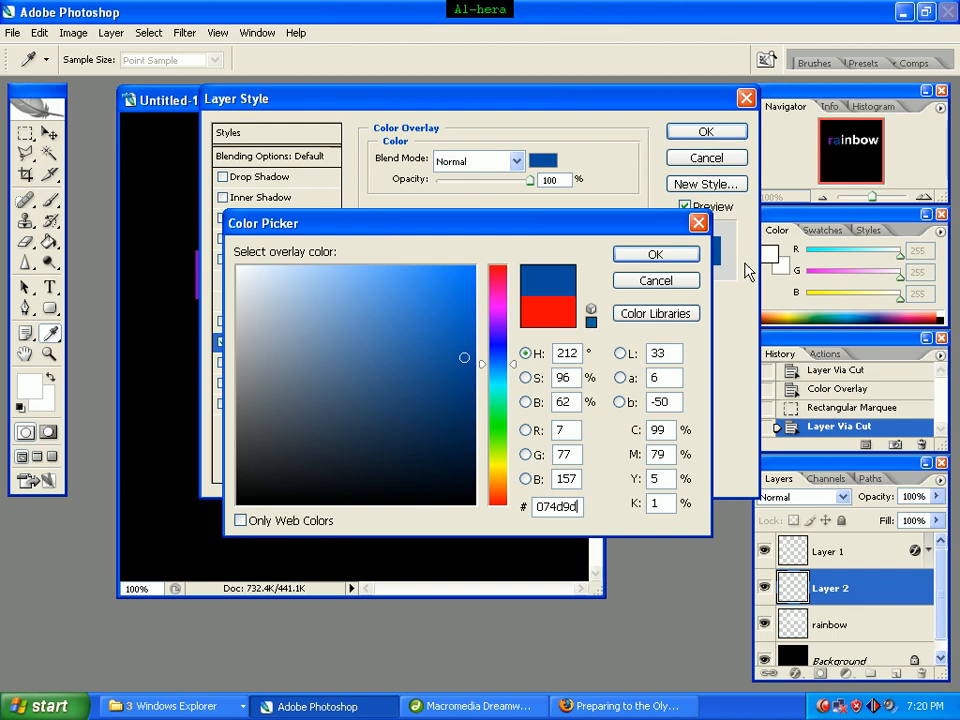
pyautogui.click(636, 259)
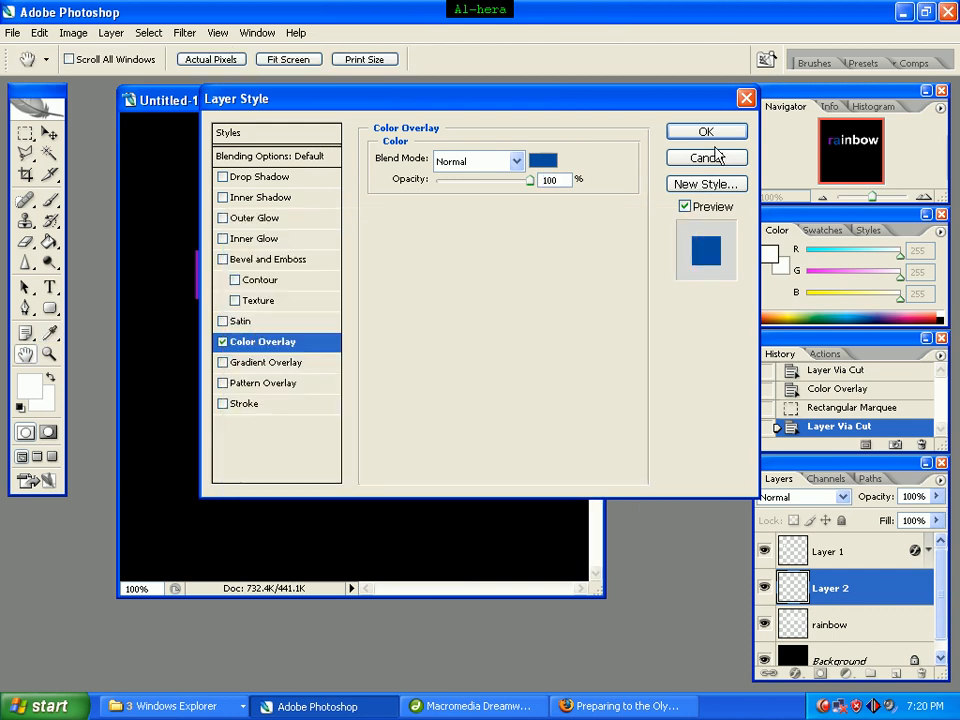
pyautogui.click(710, 136)
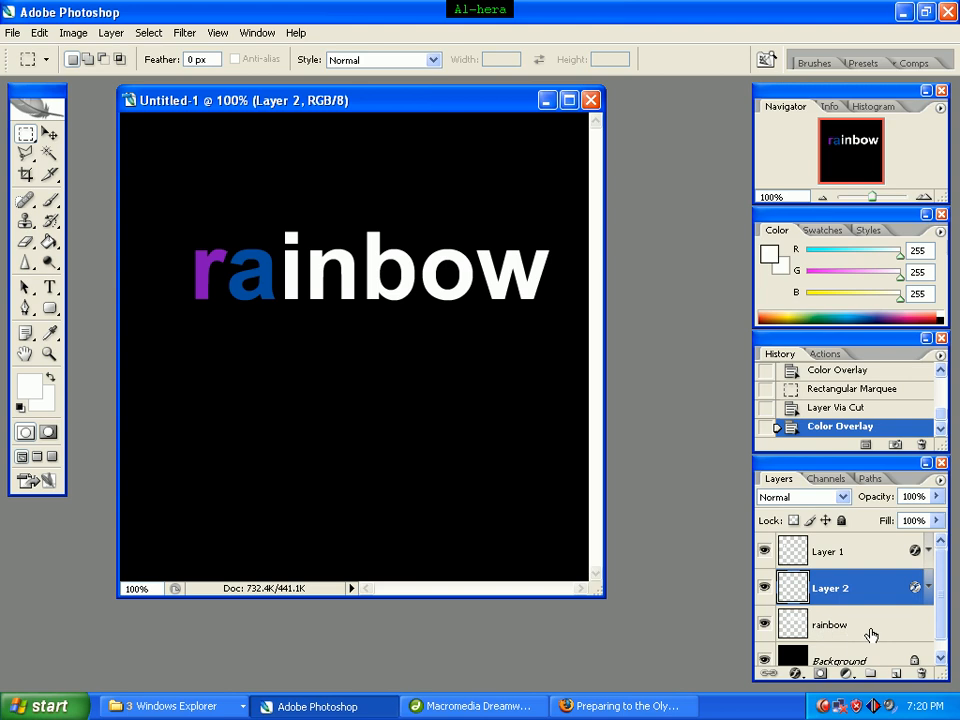
# Step: Select the letter "i" on the rainbow layer with the Rectangular Marquee and cut it onto its own new layer
pyautogui.click(871, 634)
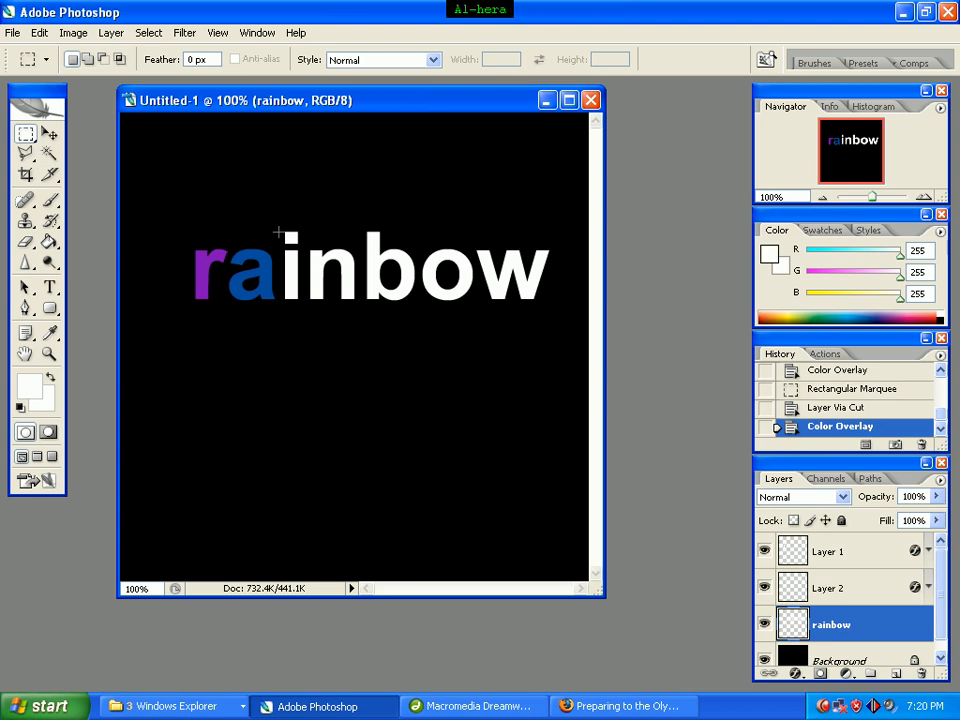
pyautogui.moveTo(275, 222); pyautogui.dragTo(305, 321)
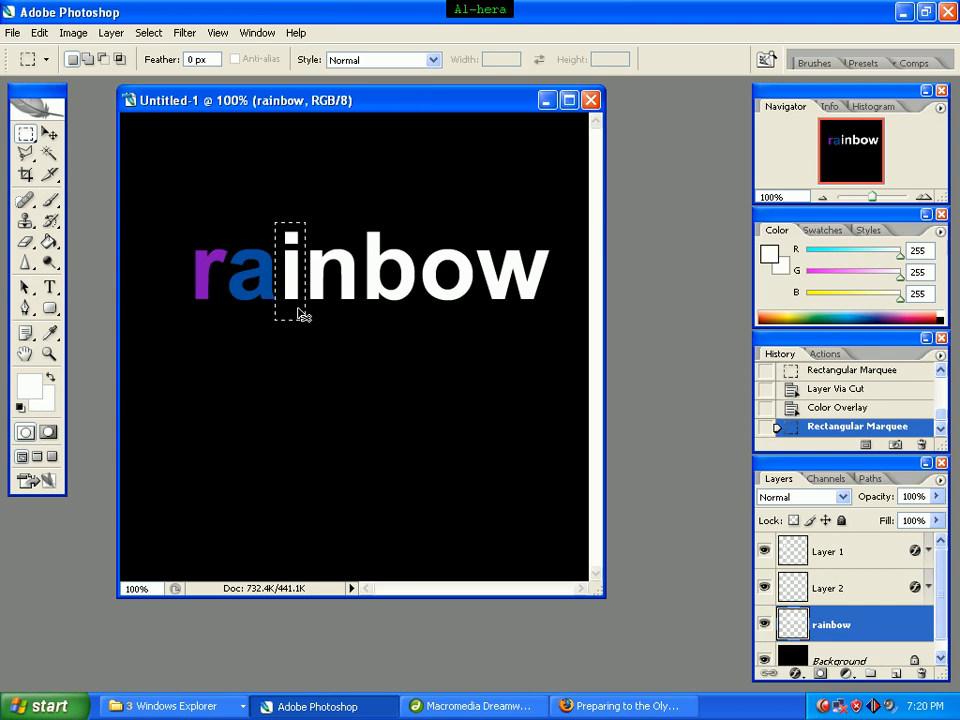
pyautogui.hotkey('ctrl', 'shift', 'j')
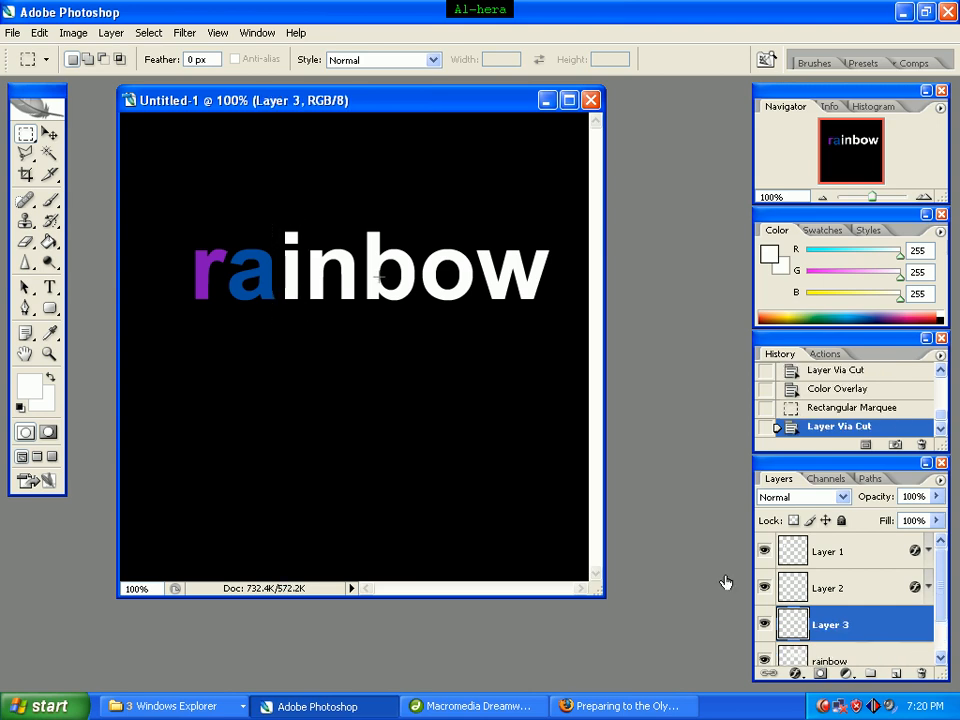
# Step: Apply a Color Overlay with hex color 0496b7 to the letter "i" on Layer 3
pyautogui.rightClick(882, 629)
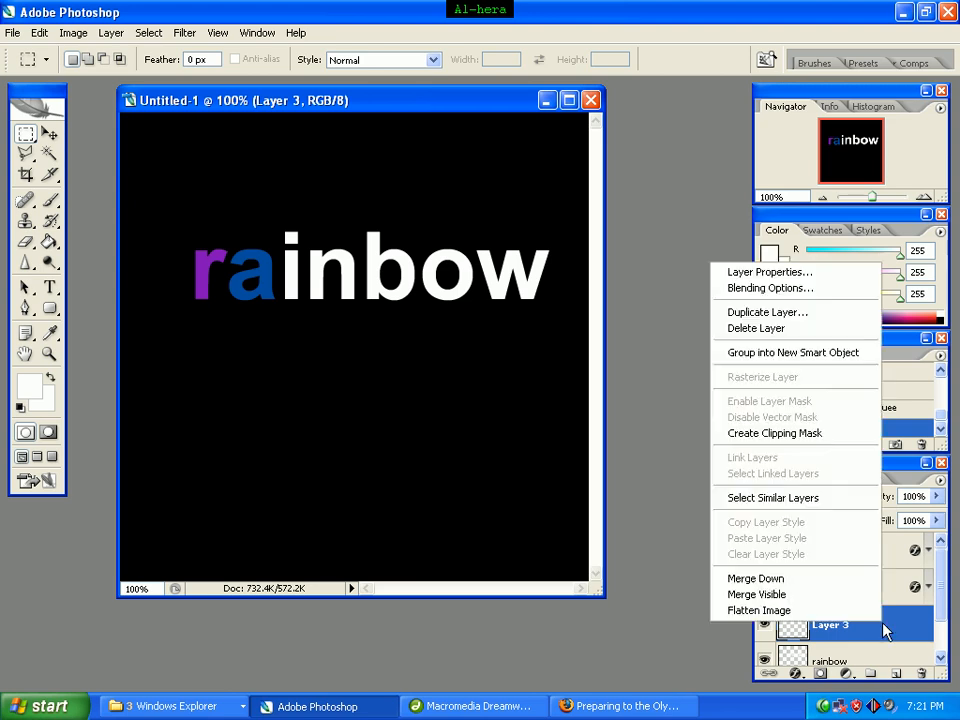
pyautogui.click(815, 290)
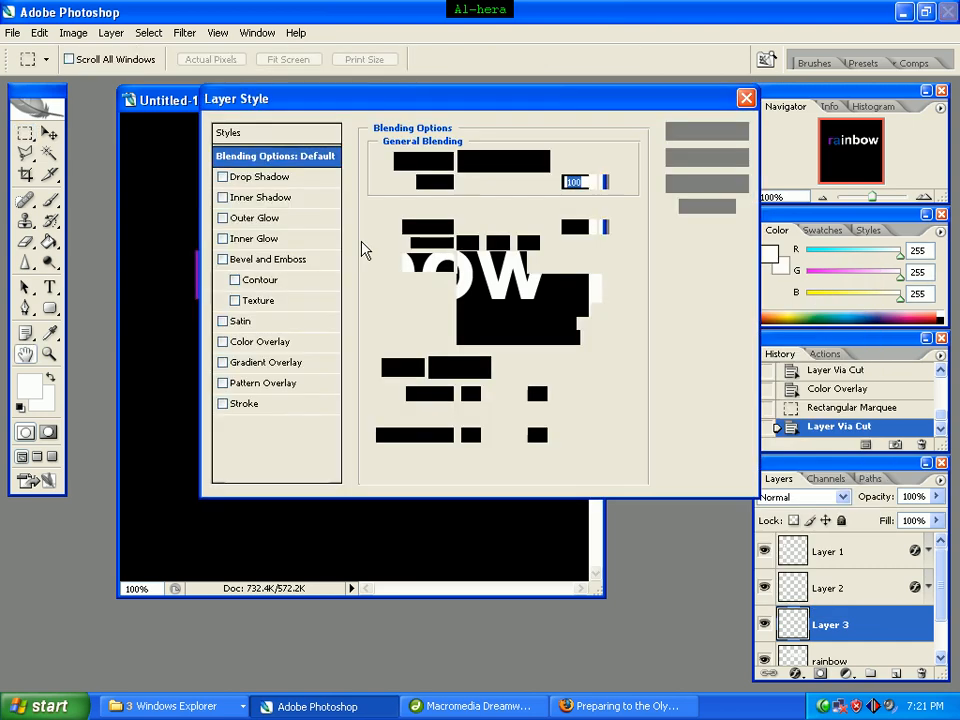
pyautogui.click(252, 345)
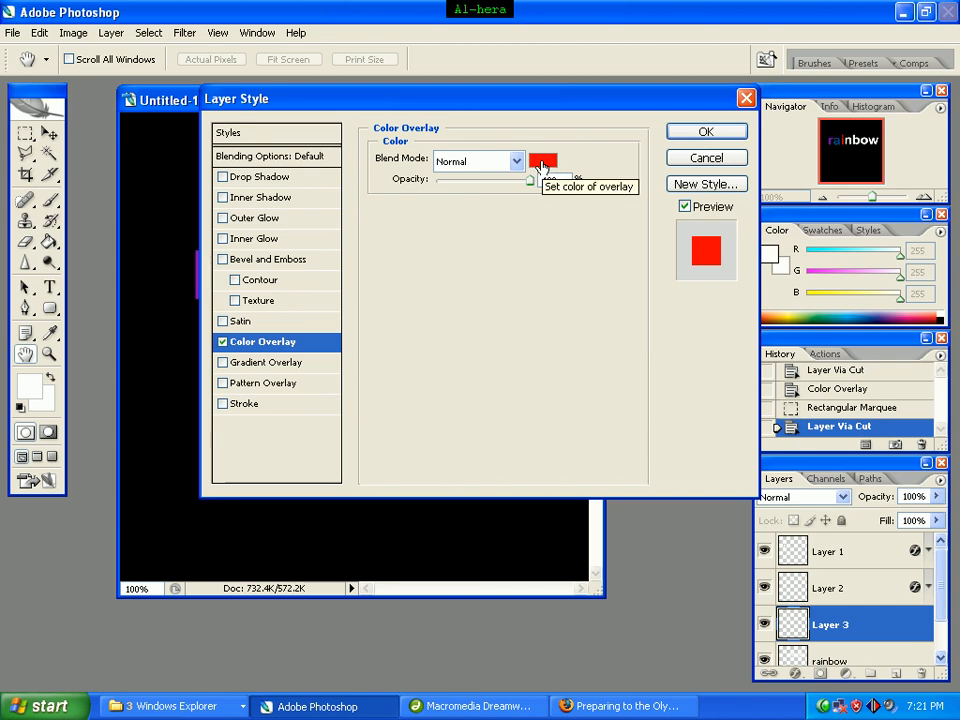
pyautogui.click(543, 162)
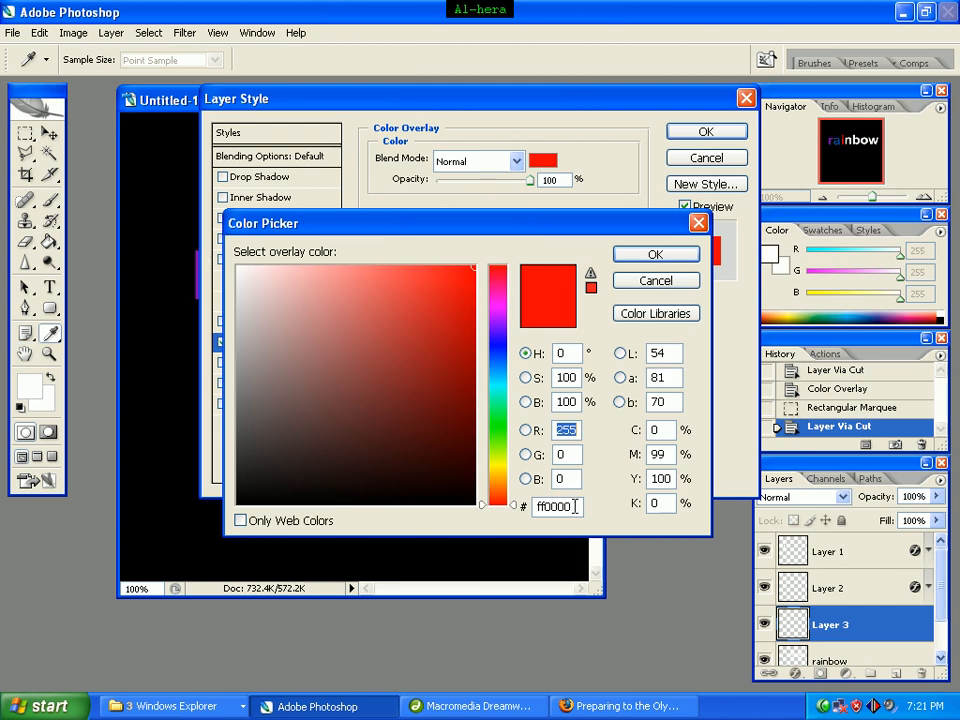
pyautogui.click(575, 506)
pyautogui.write('0')
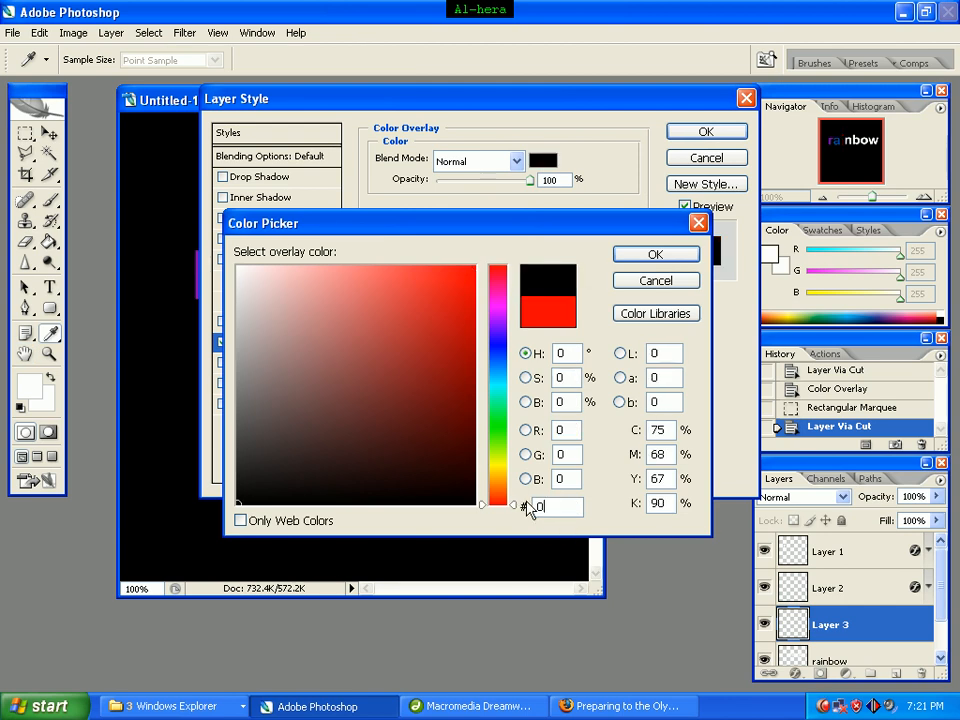
pyautogui.write('49')
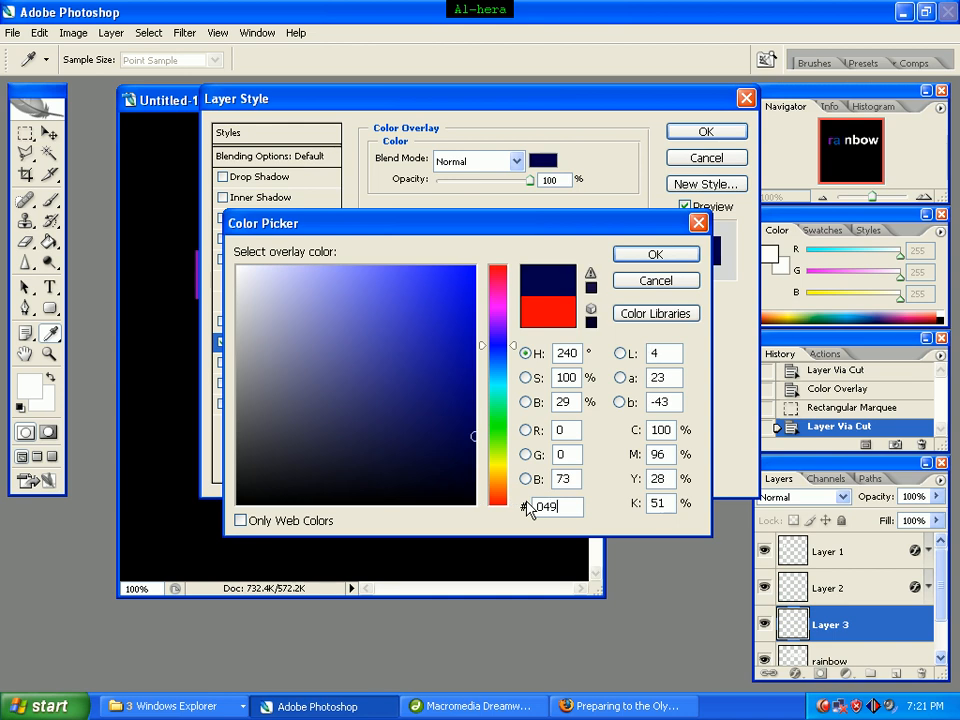
pyautogui.write('6')
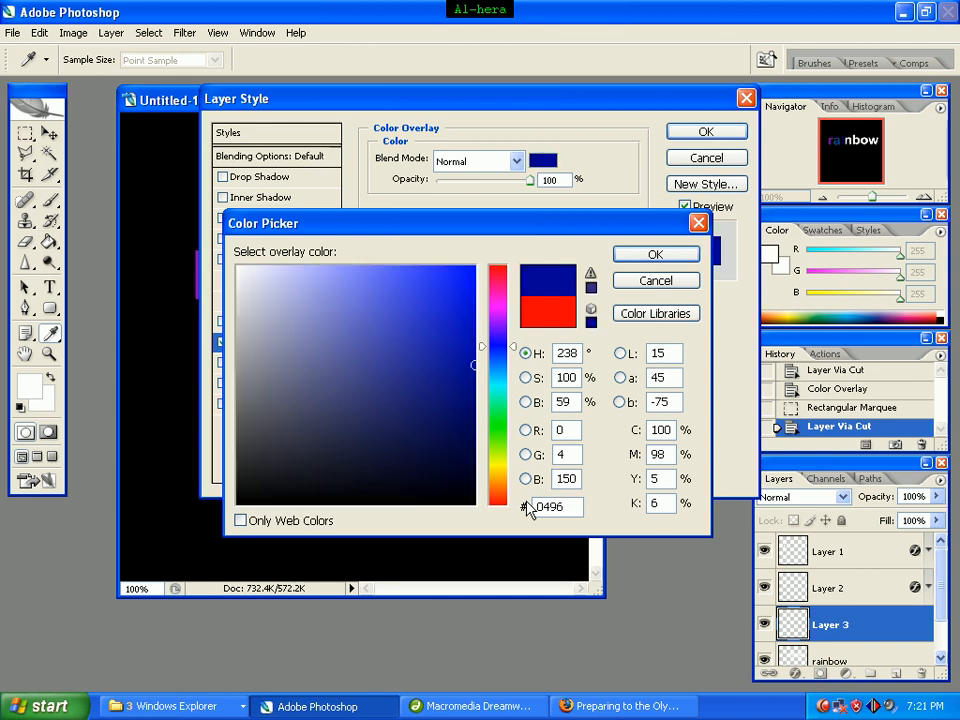
pyautogui.write('b7')
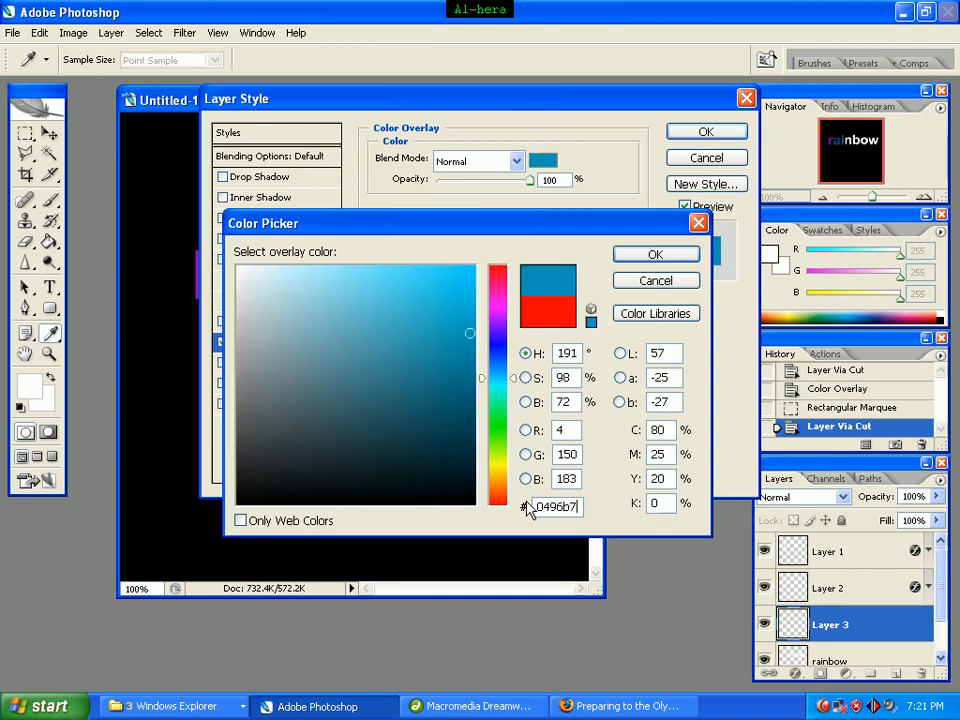
pyautogui.click(645, 257)
pyautogui.click(686, 133)
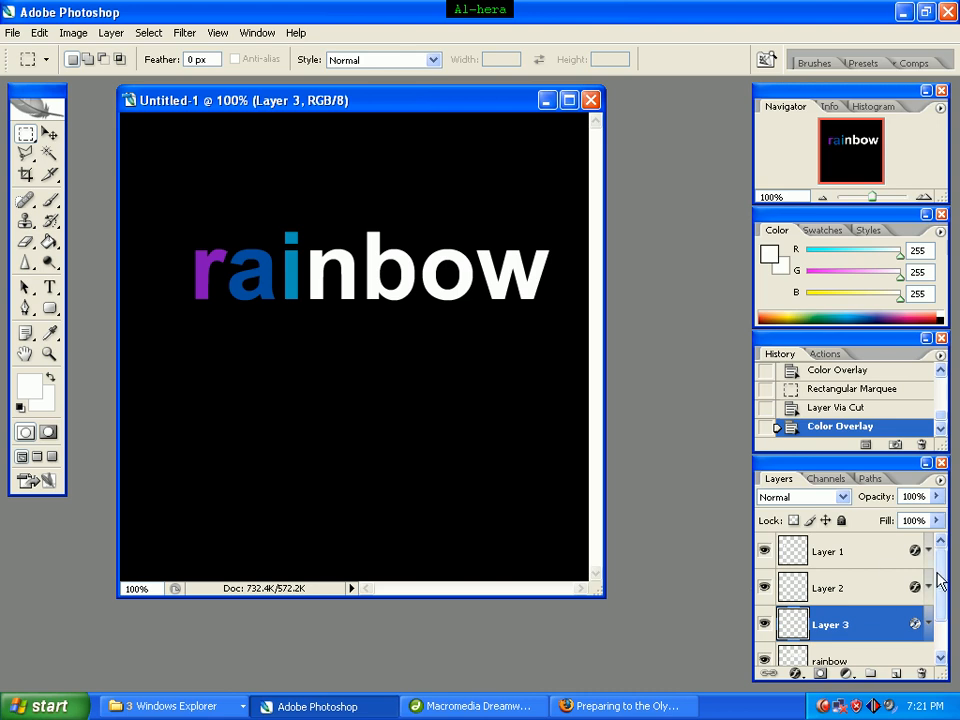
# Step: Select the letter "n" on the rainbow layer with the Rectangular Marquee and cut it onto its own new layer
pyautogui.moveTo(941, 583); pyautogui.dragTo(943, 613)
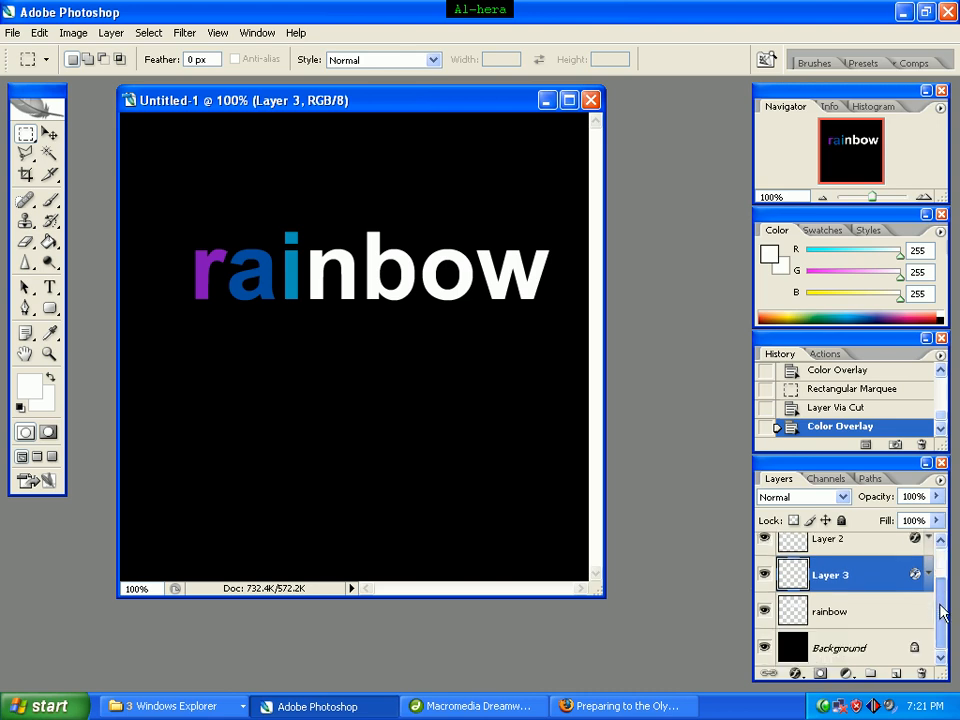
pyautogui.click(846, 614)
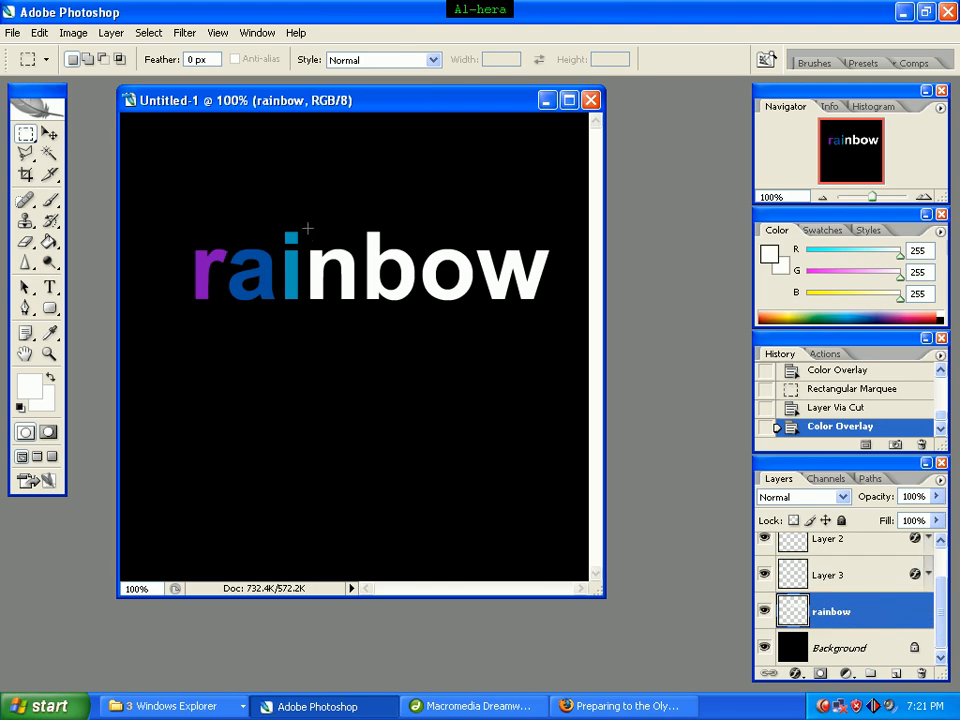
pyautogui.moveTo(317, 312); pyautogui.dragTo(354, 335)
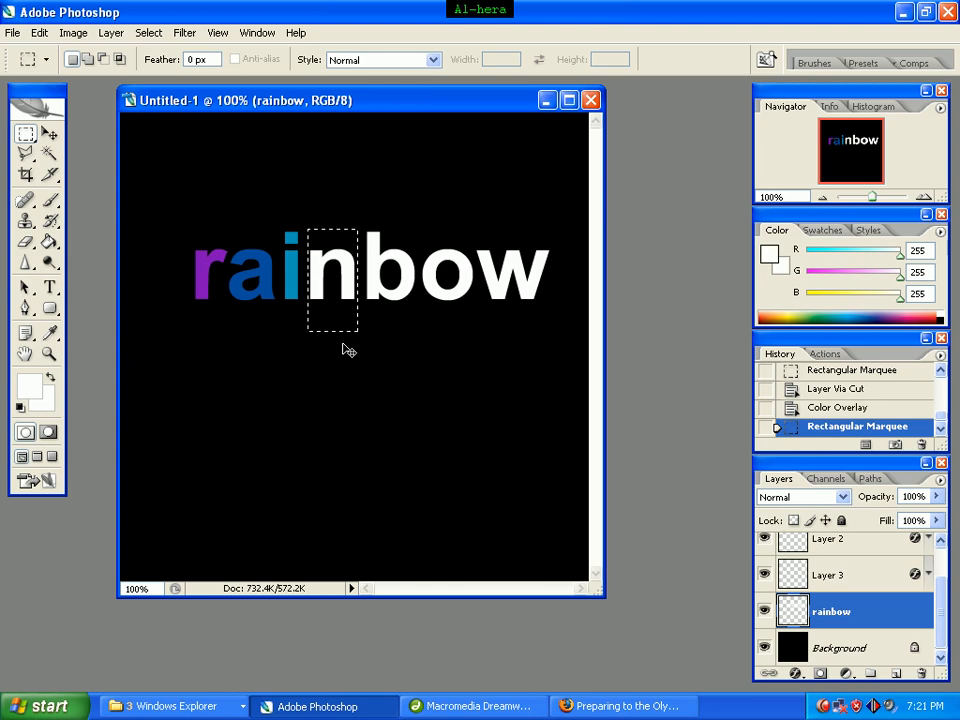
pyautogui.hotkey('ctrl', 'j')
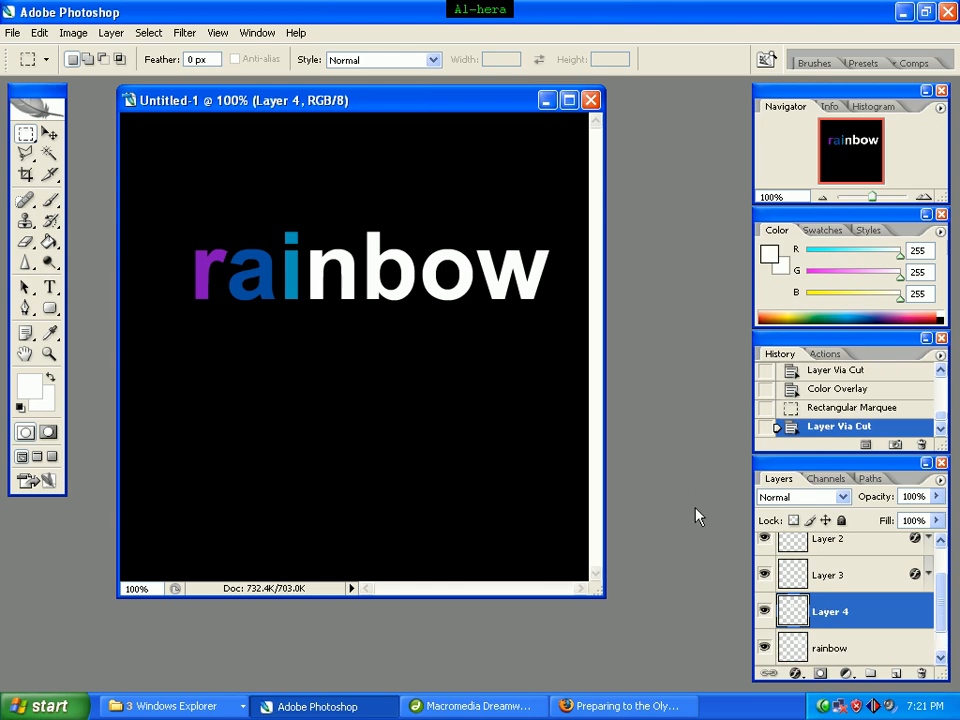
# Step: Apply a Color Overlay with hex color 00992b to the letter "n" on Layer 4
pyautogui.rightClick(887, 613)
pyautogui.click(816, 277)
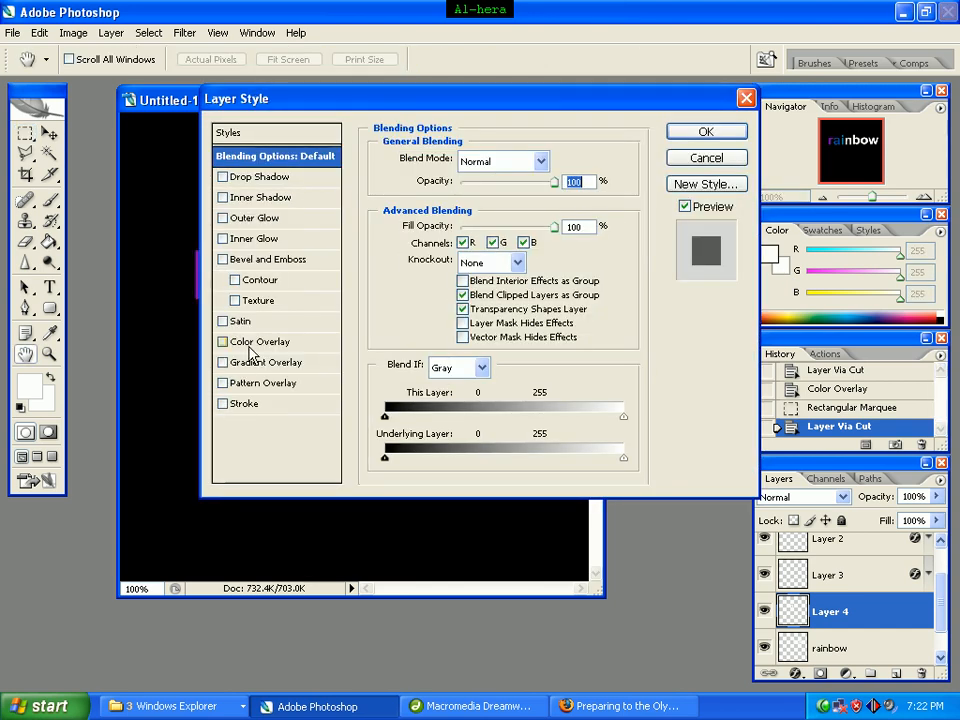
pyautogui.click(253, 343)
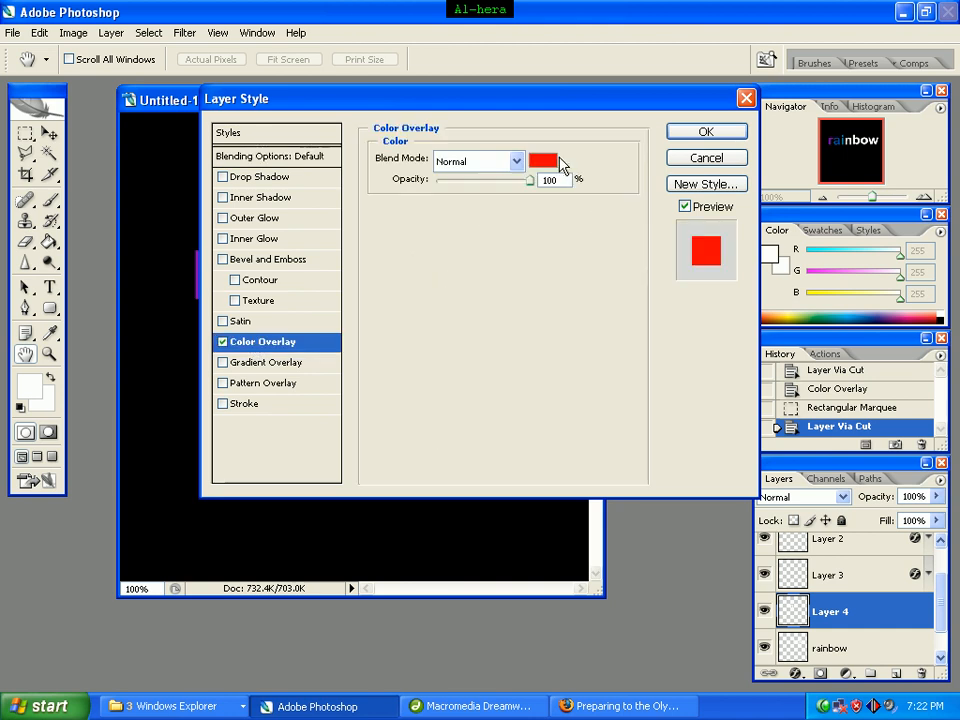
pyautogui.click(543, 162)
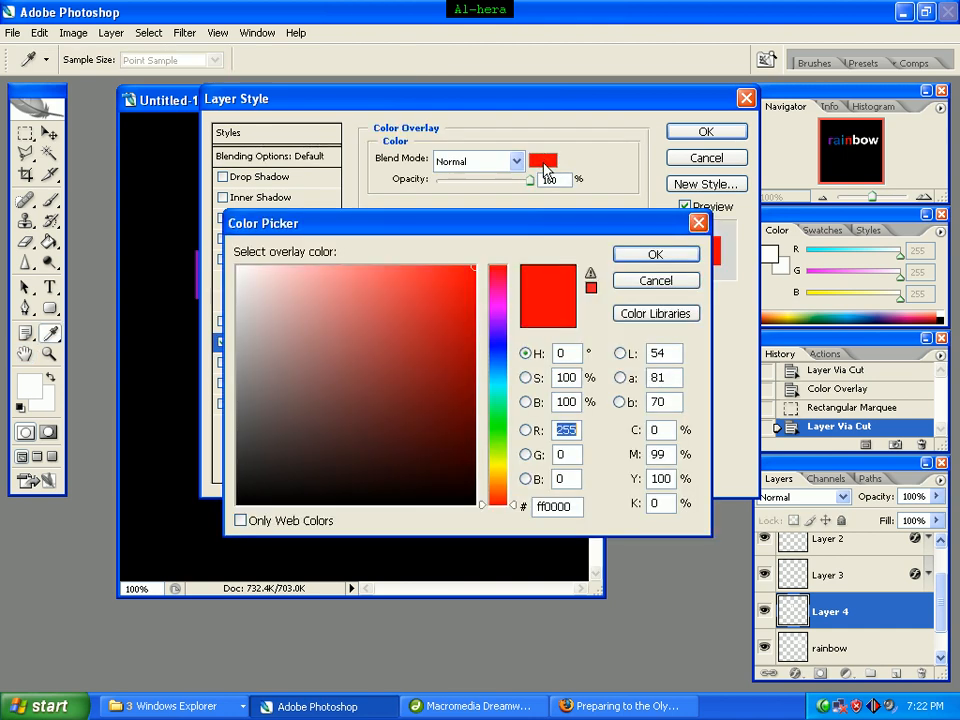
pyautogui.click(576, 507)
pyautogui.moveTo(579, 507); pyautogui.dragTo(533, 511)
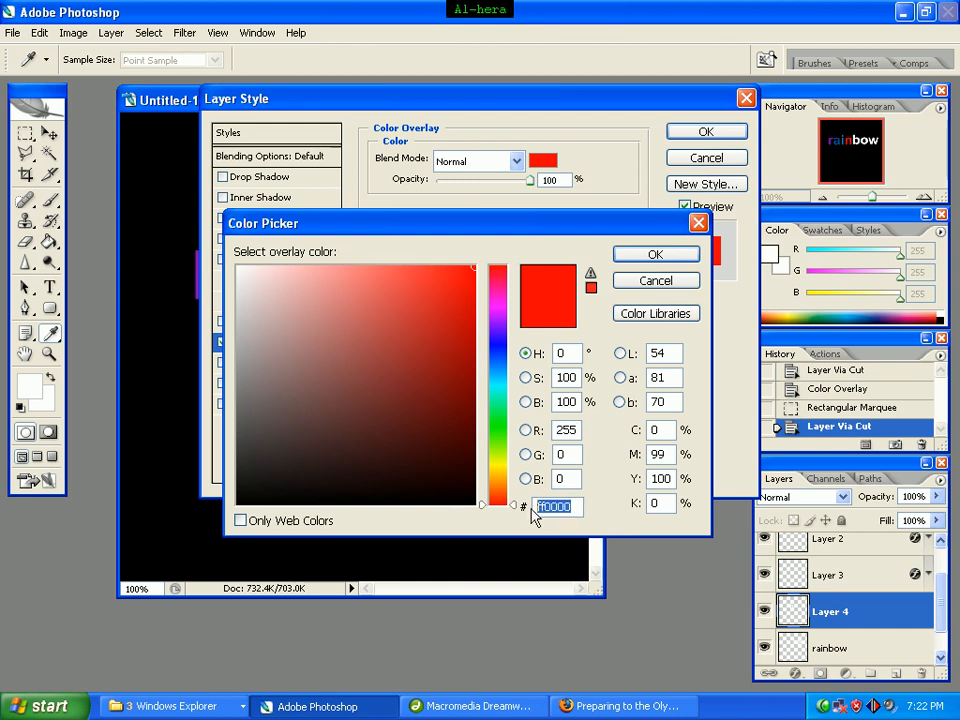
pyautogui.write('009')
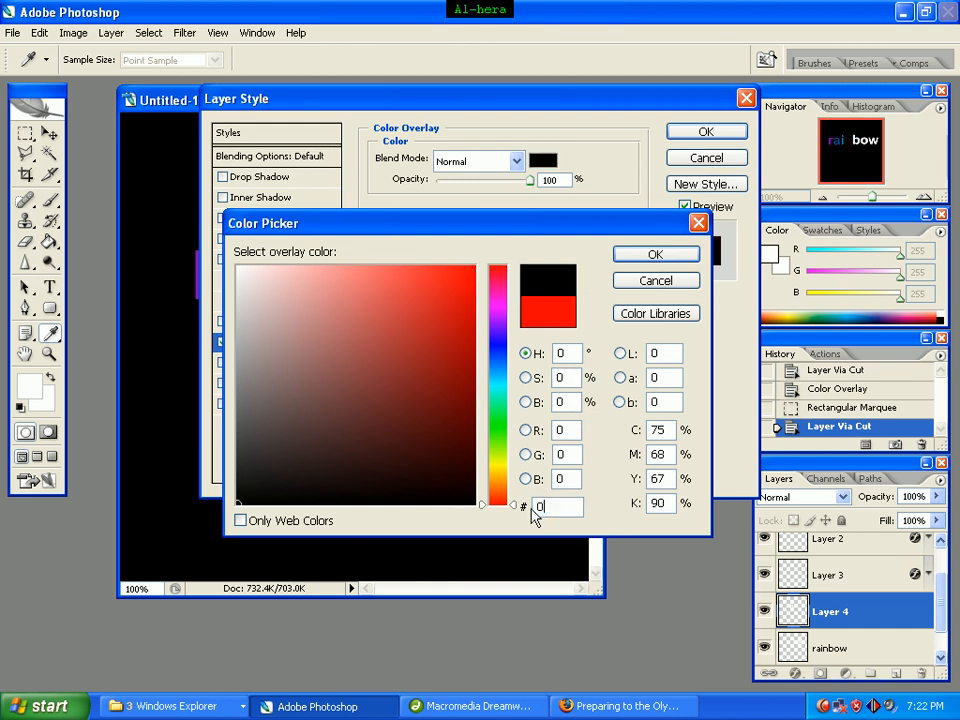
pyautogui.write('9')
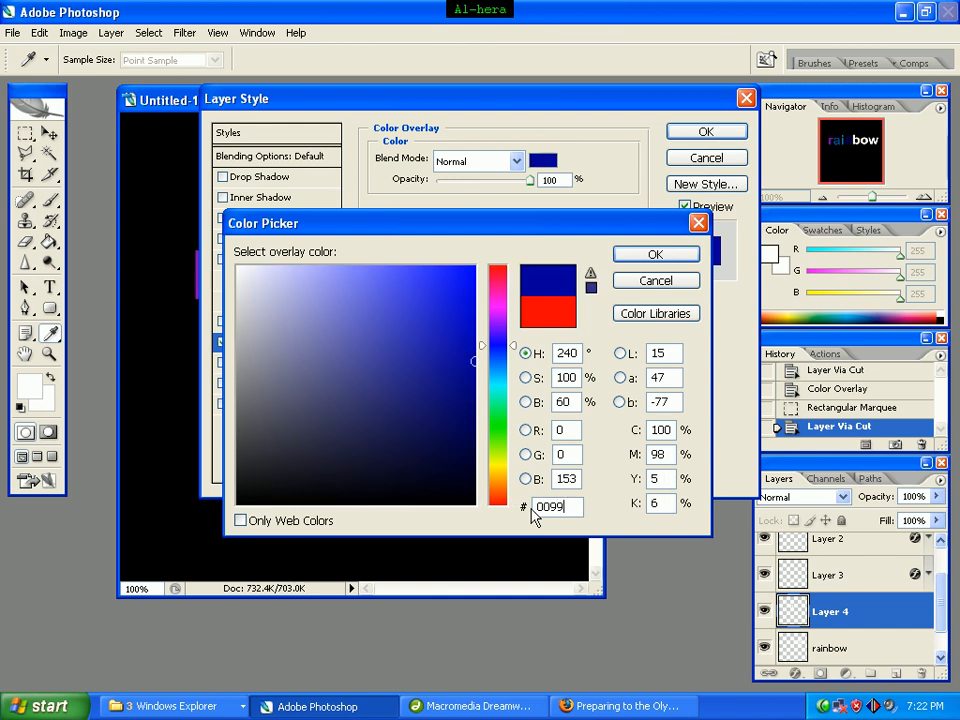
pyautogui.write('2b')
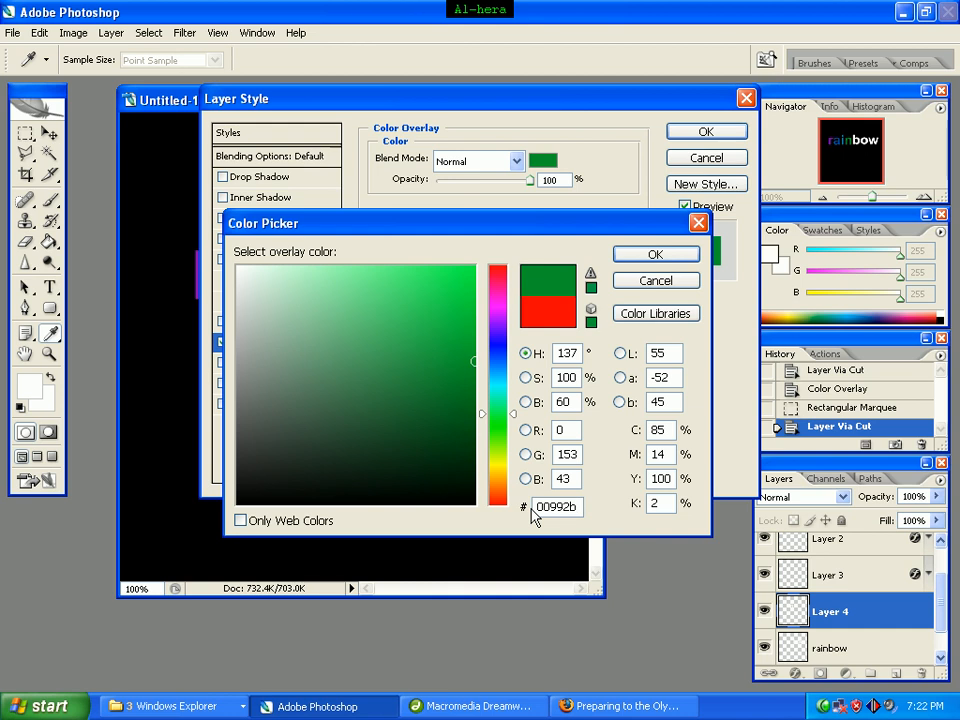
pyautogui.click(651, 256)
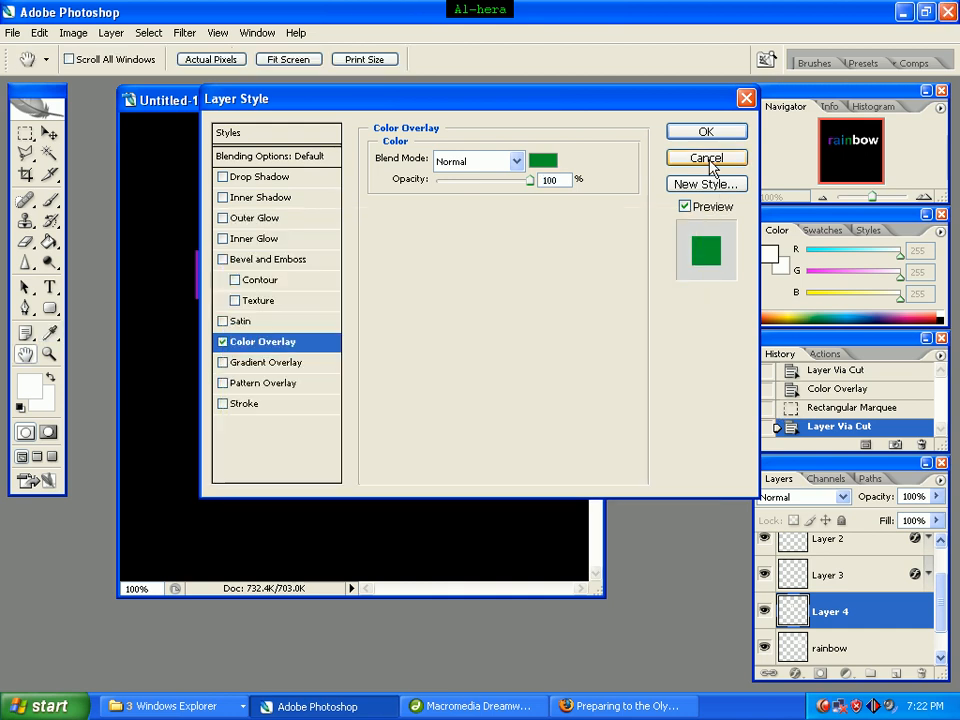
pyautogui.click(706, 134)
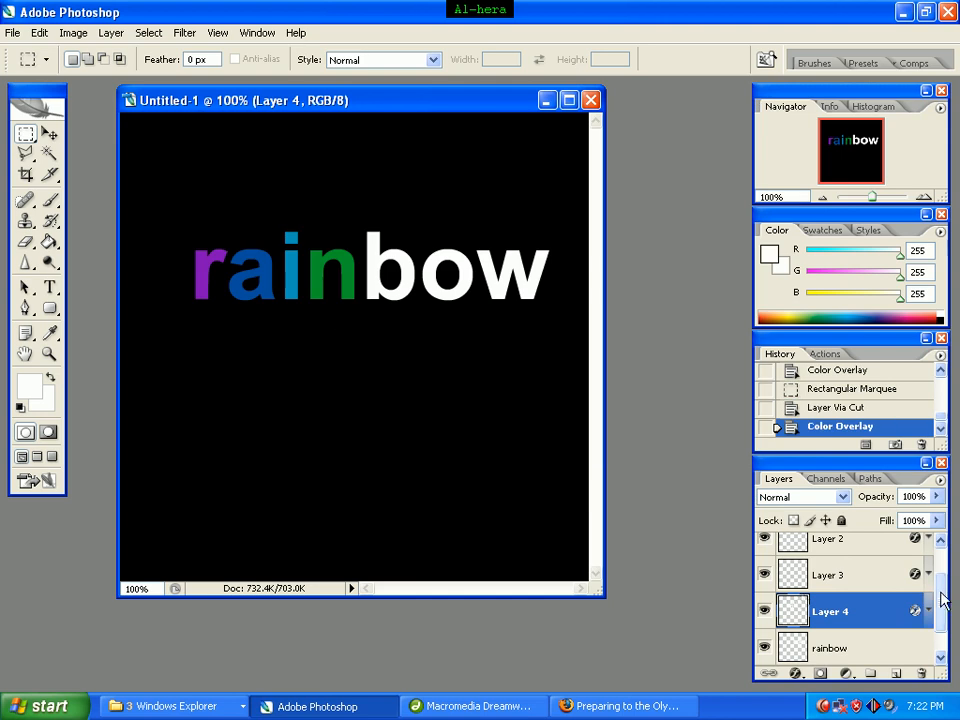
# Step: Select the letter "b" on the rainbow layer with the Rectangular Marquee and cut it onto its own new layer
pyautogui.scroll(-1, 940, 602)
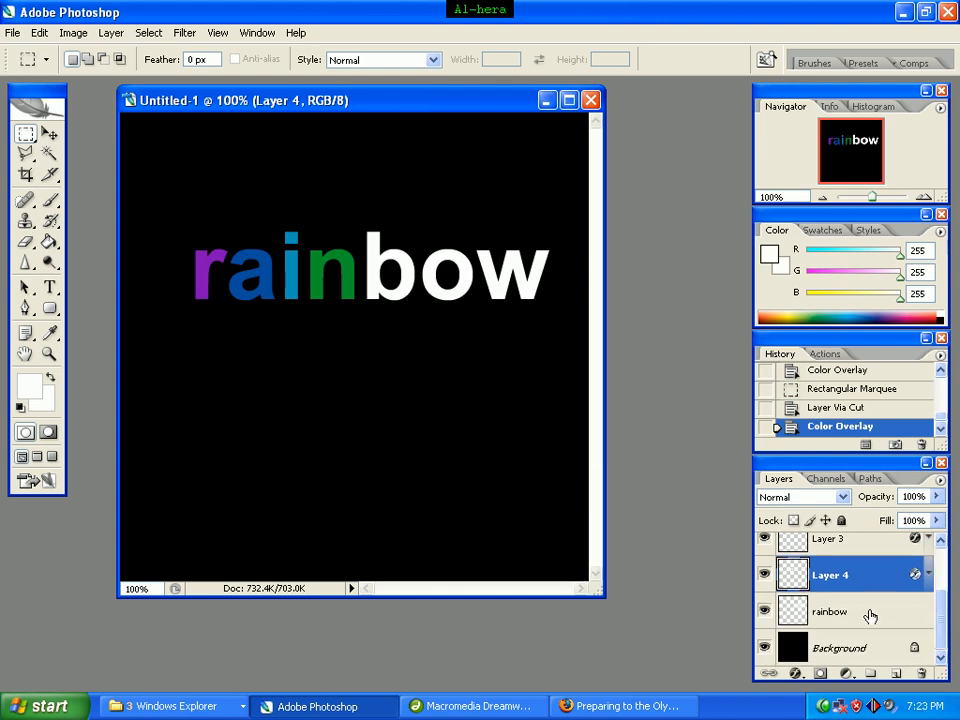
pyautogui.click(869, 613)
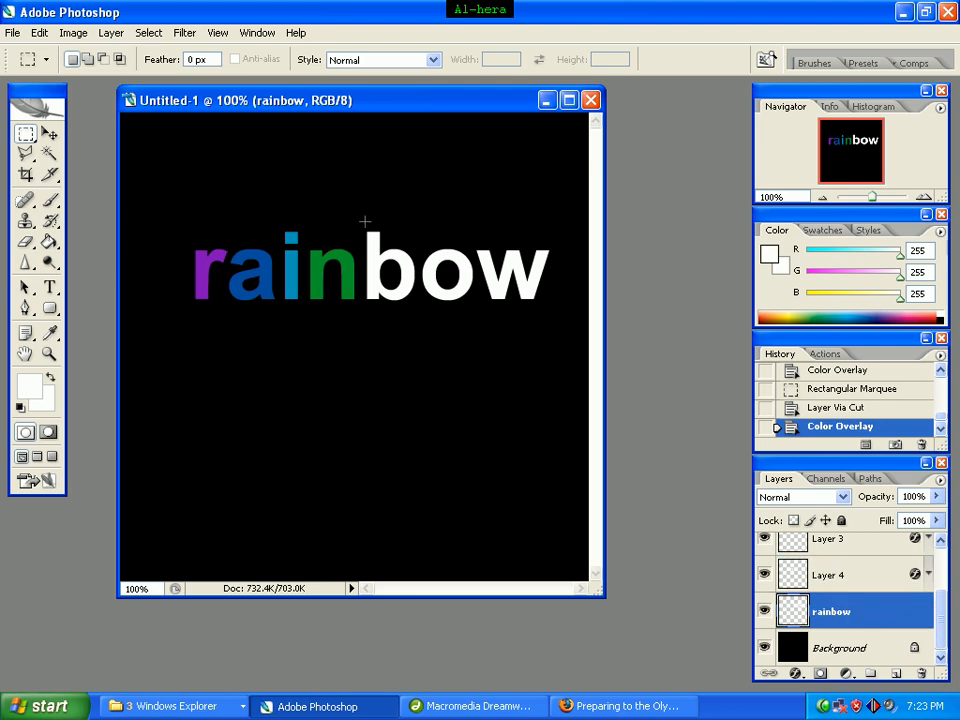
pyautogui.moveTo(362, 225); pyautogui.dragTo(418, 322)
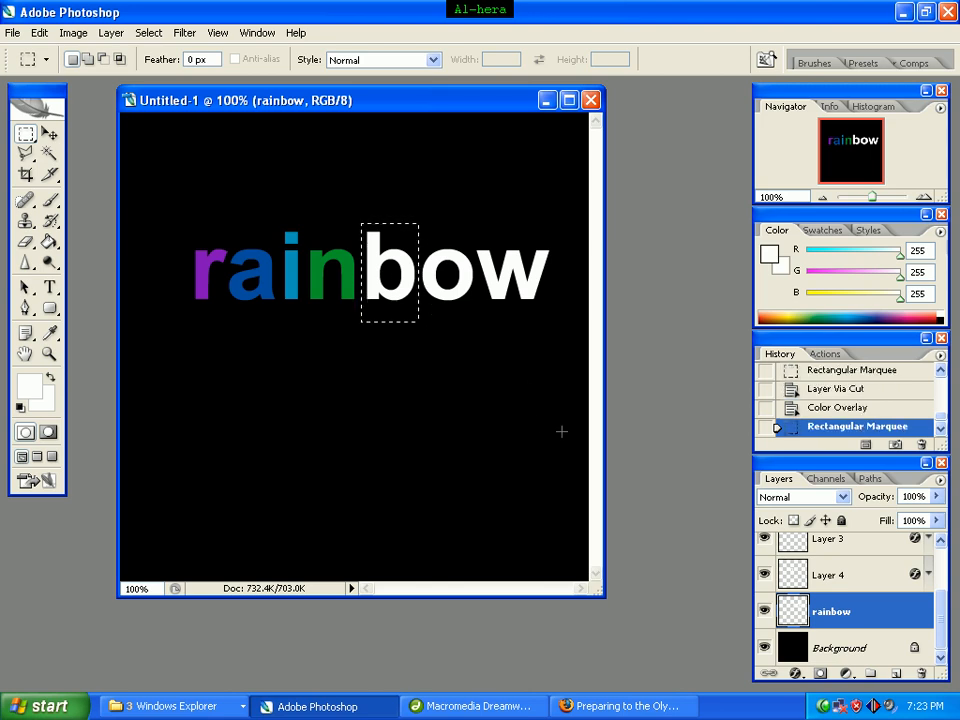
pyautogui.hotkey('ctrl', 'shift', 'j')
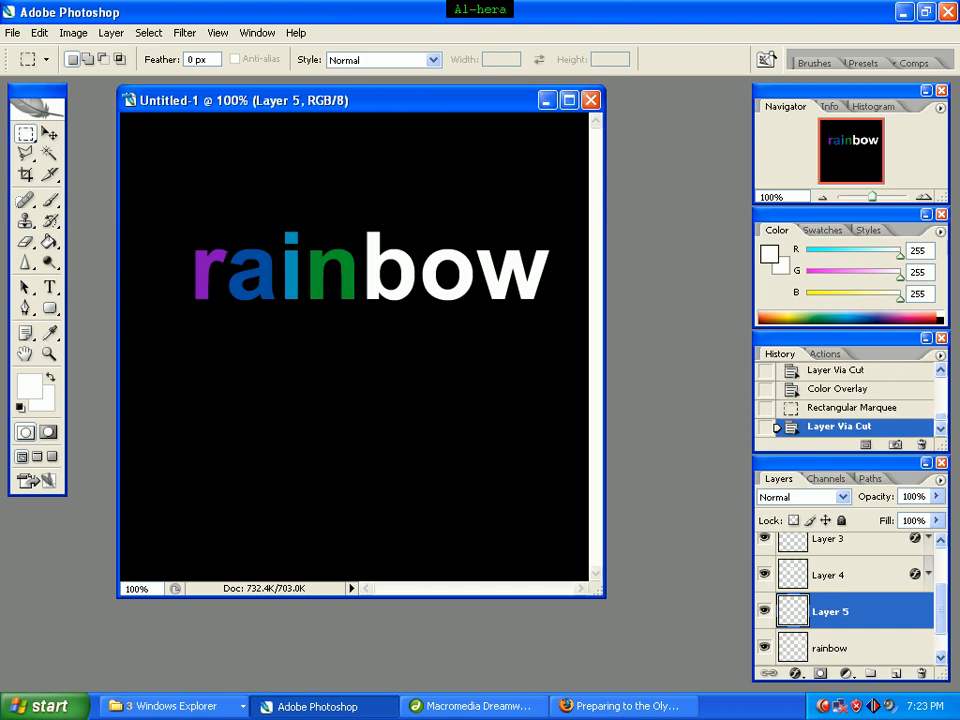
# Step: Apply a Color Overlay with hex color 8c9f09 to the letter "b" on Layer 5
pyautogui.rightClick(890, 617)
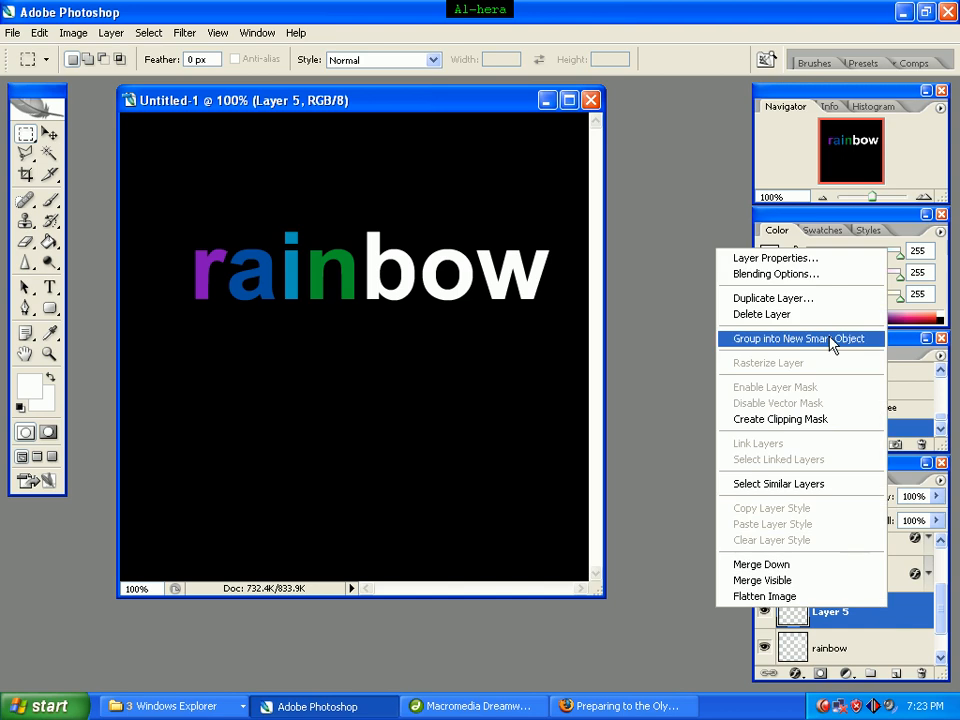
pyautogui.click(819, 279)
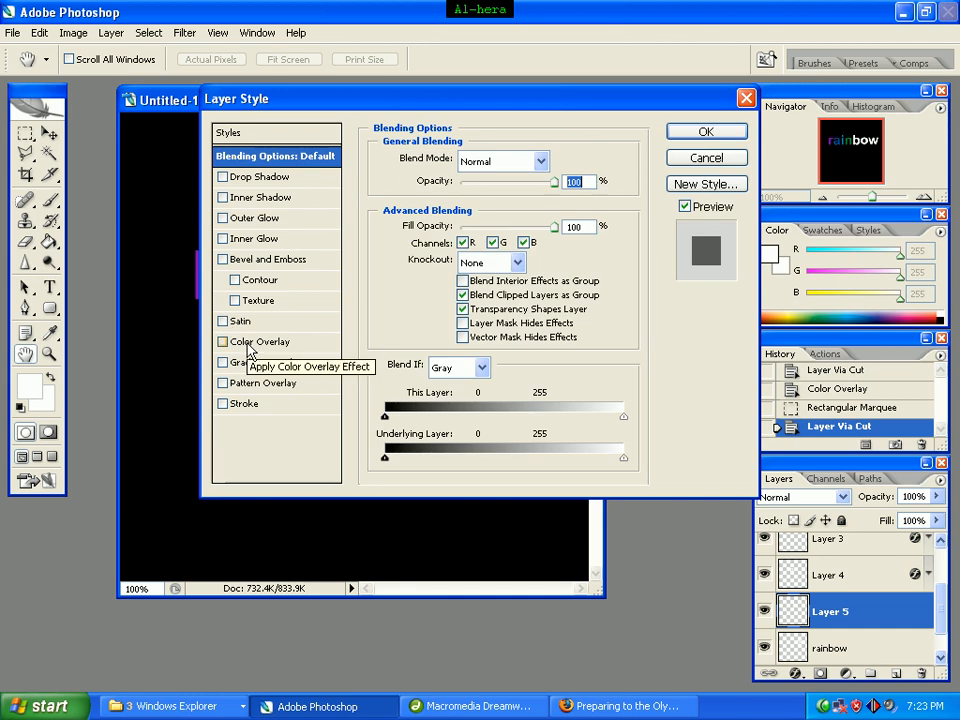
pyautogui.click(250, 345)
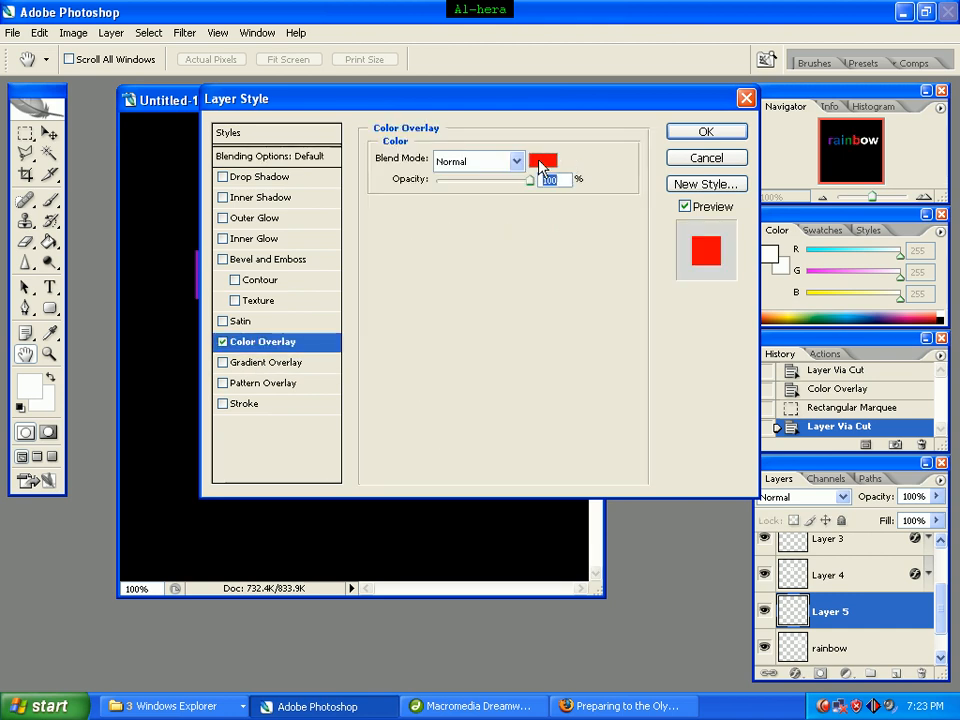
pyautogui.click(541, 162)
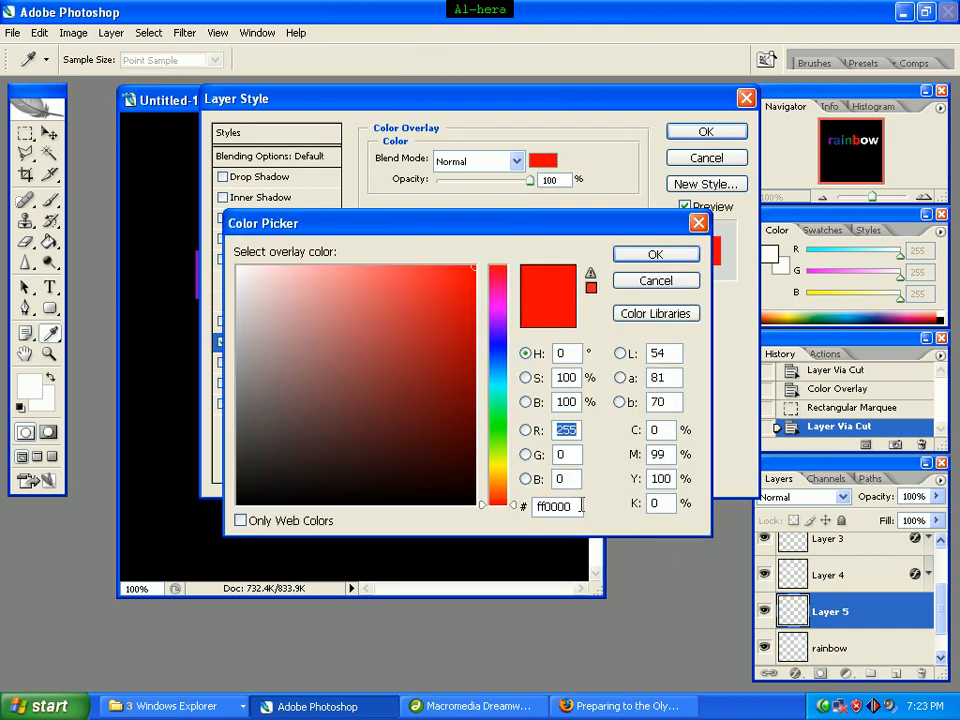
pyautogui.moveTo(581, 506); pyautogui.dragTo(518, 506)
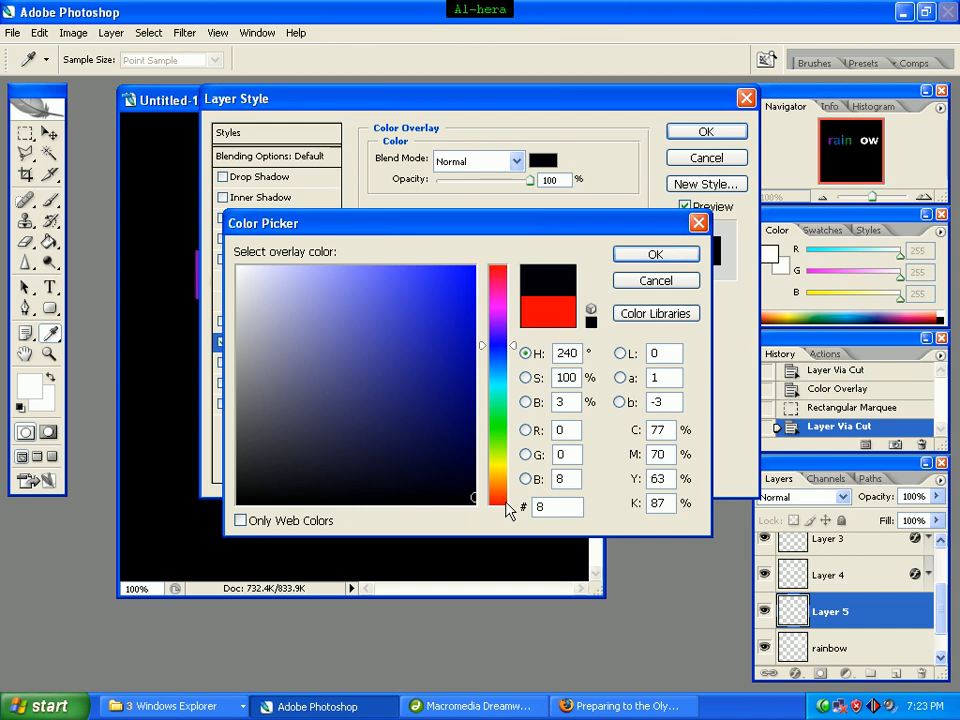
pyautogui.write('c9')
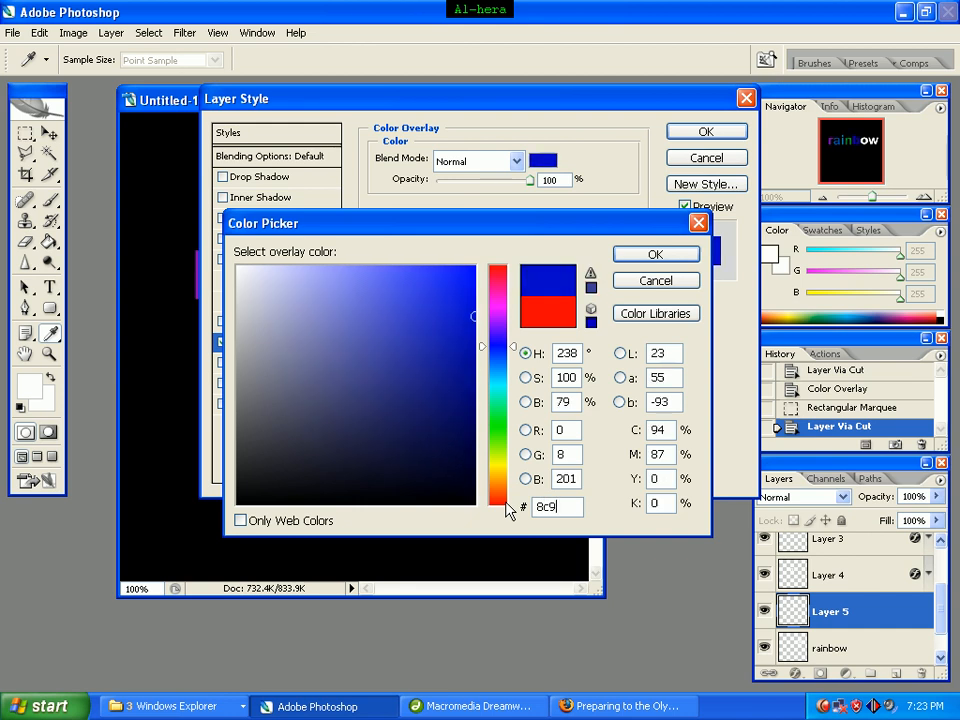
pyautogui.write('f09')
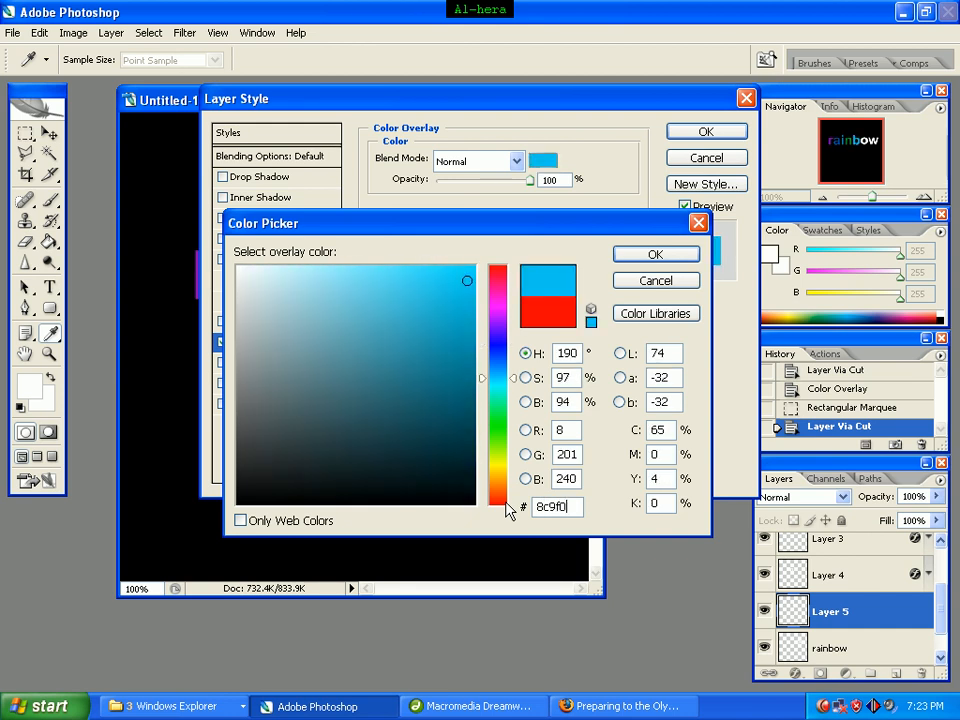
pyautogui.click(672, 255)
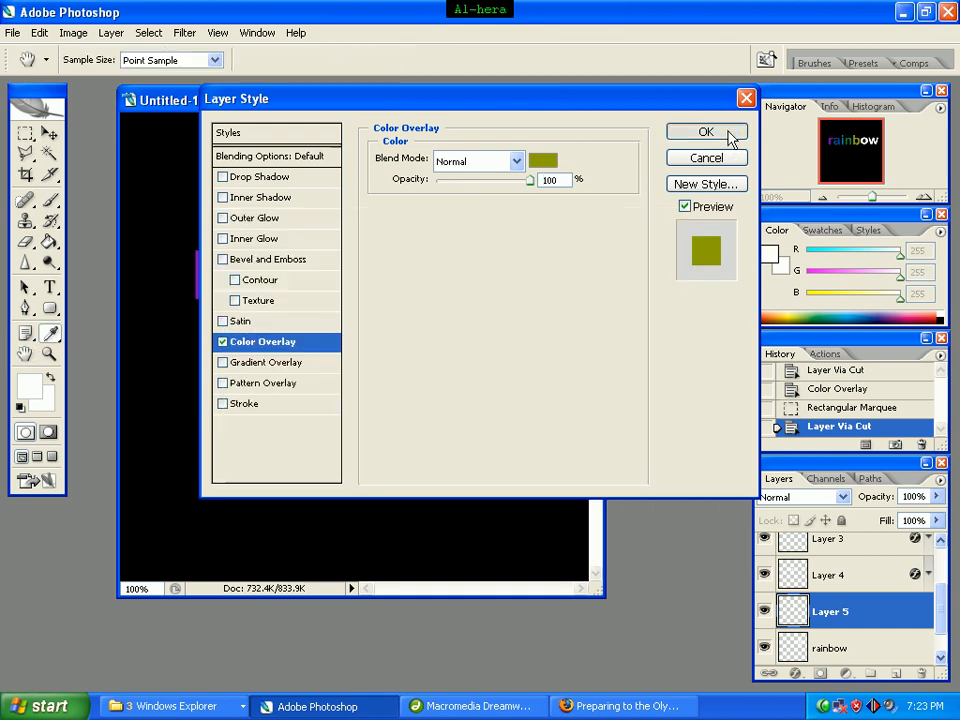
pyautogui.click(731, 134)
pyautogui.moveTo(941, 622); pyautogui.dragTo(941, 633)
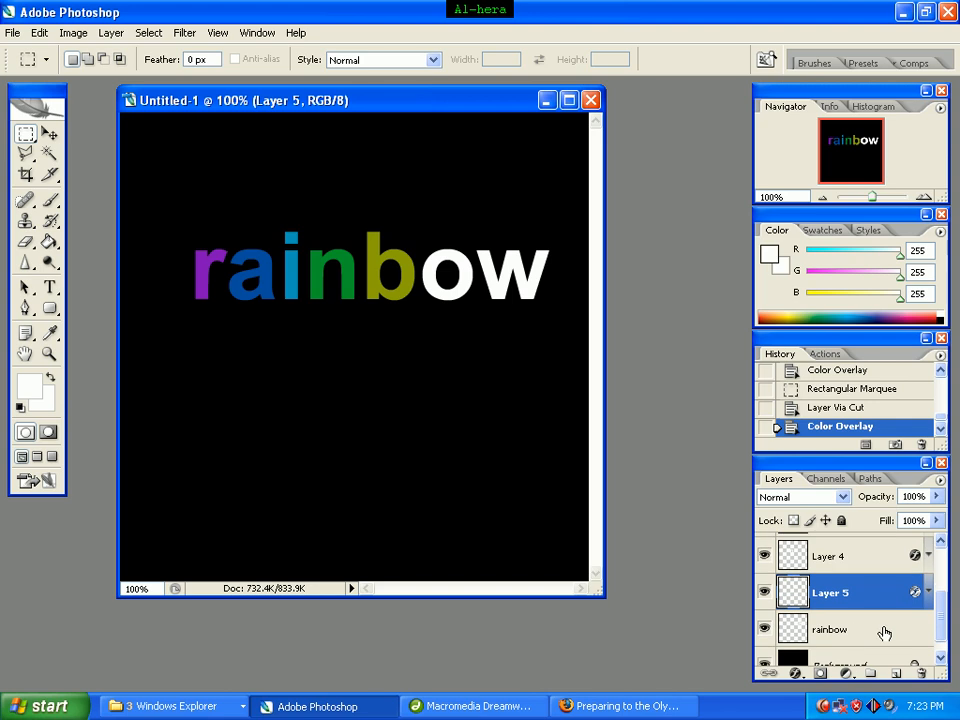
# Step: Select the letter "o" on the rainbow layer with the Rectangular Marquee and cut it onto its own new layer
pyautogui.click(882, 633)
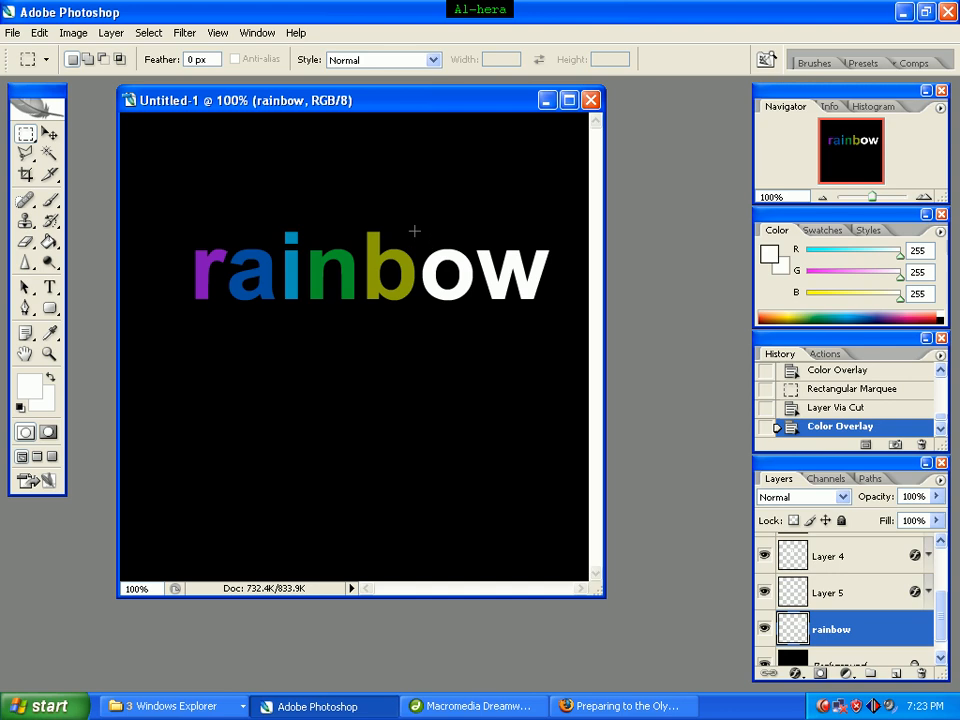
pyautogui.moveTo(418, 230); pyautogui.dragTo(475, 321)
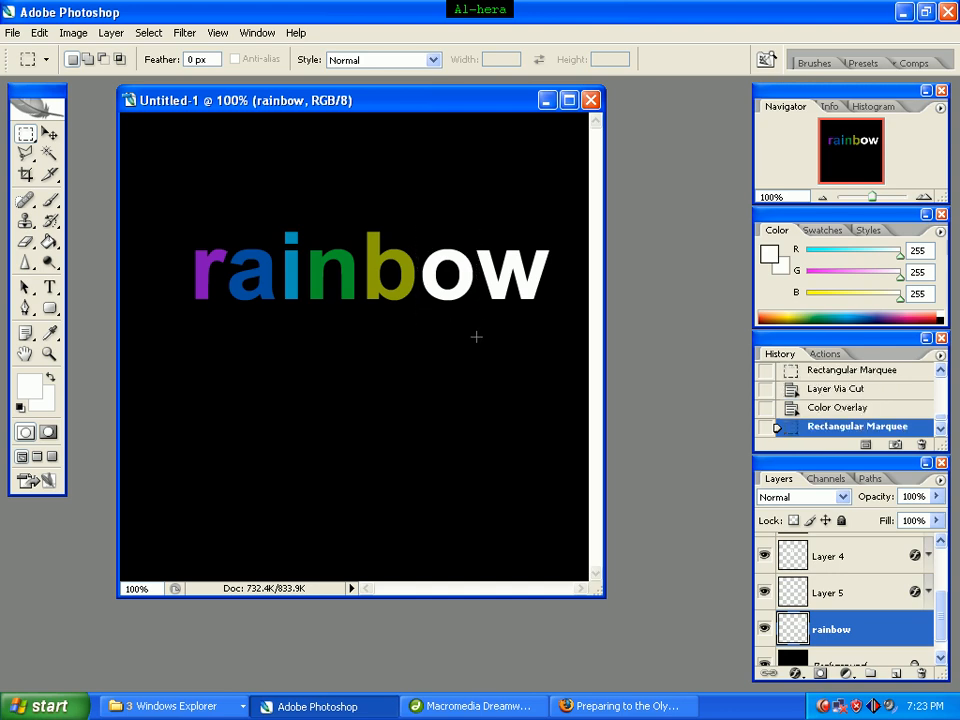
pyautogui.hotkey('ctrl', 'shift', 'j')
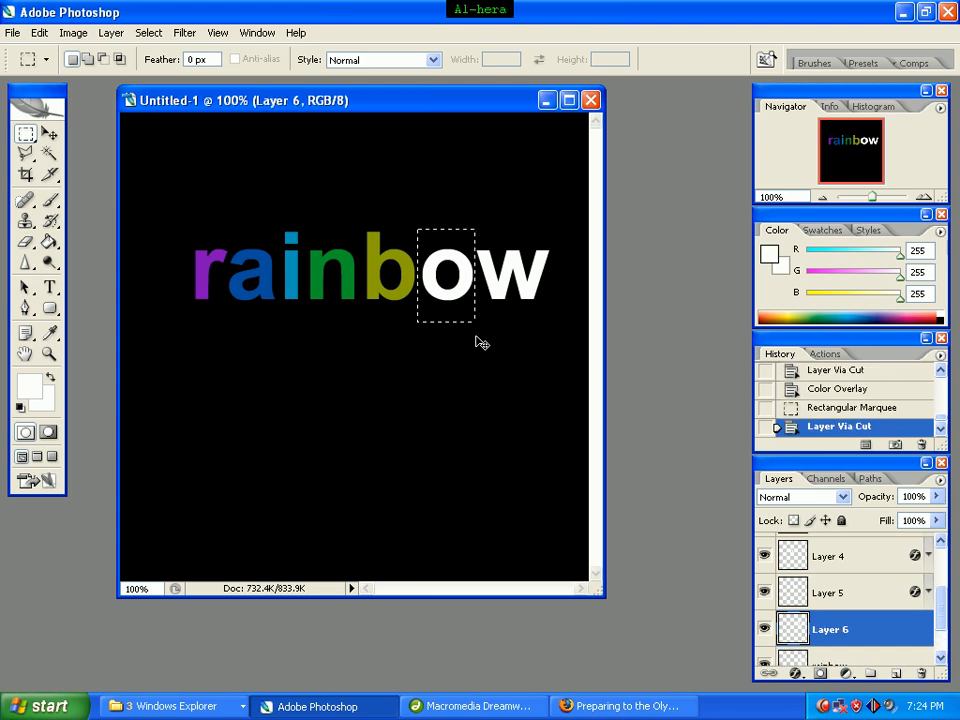
# Step: Apply a Color Overlay with hex color a55405 to the letter "o" on Layer 6
pyautogui.rightClick(869, 635)
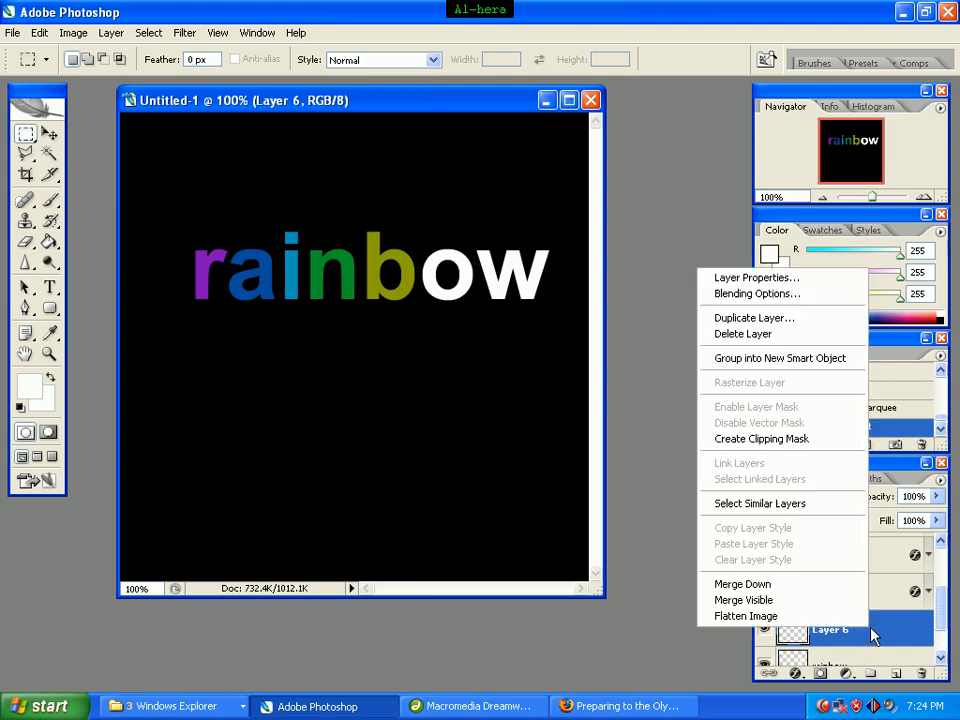
pyautogui.click(799, 295)
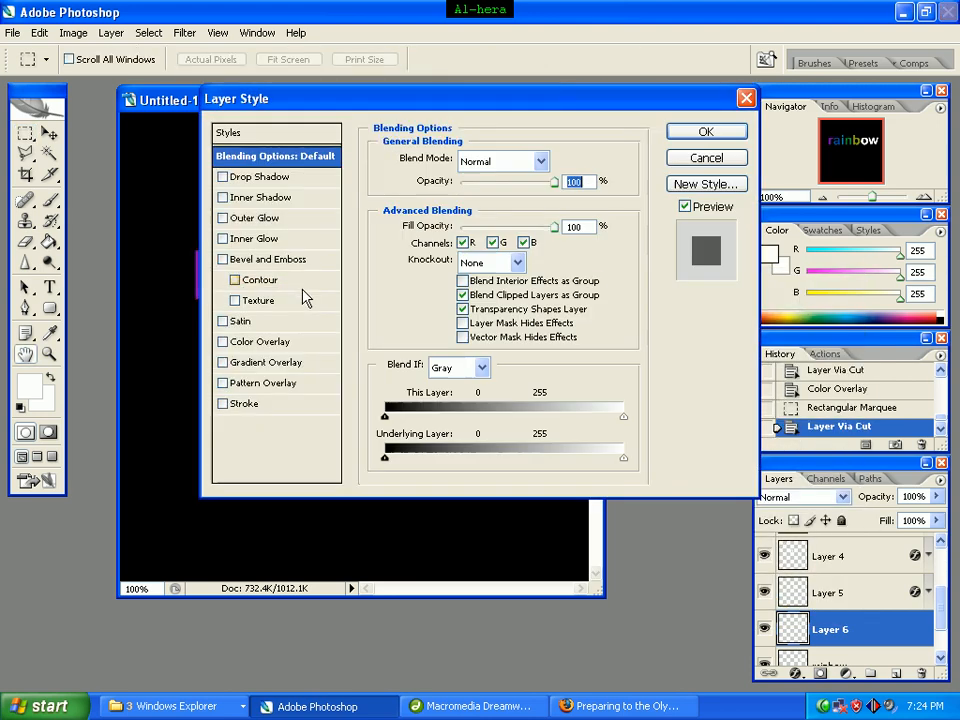
pyautogui.click(255, 346)
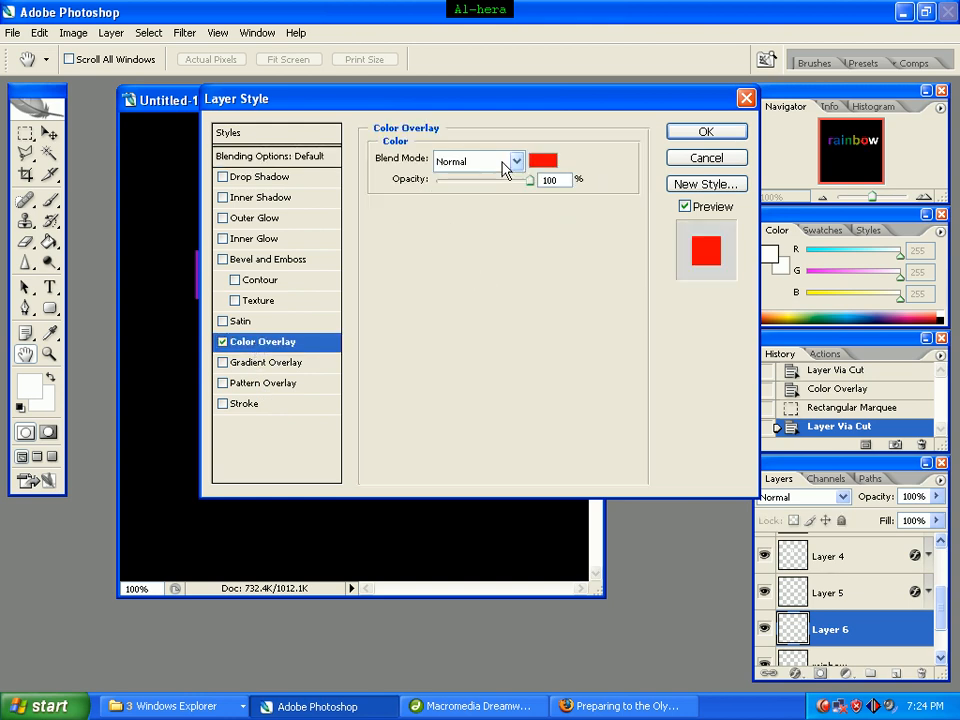
pyautogui.click(540, 162)
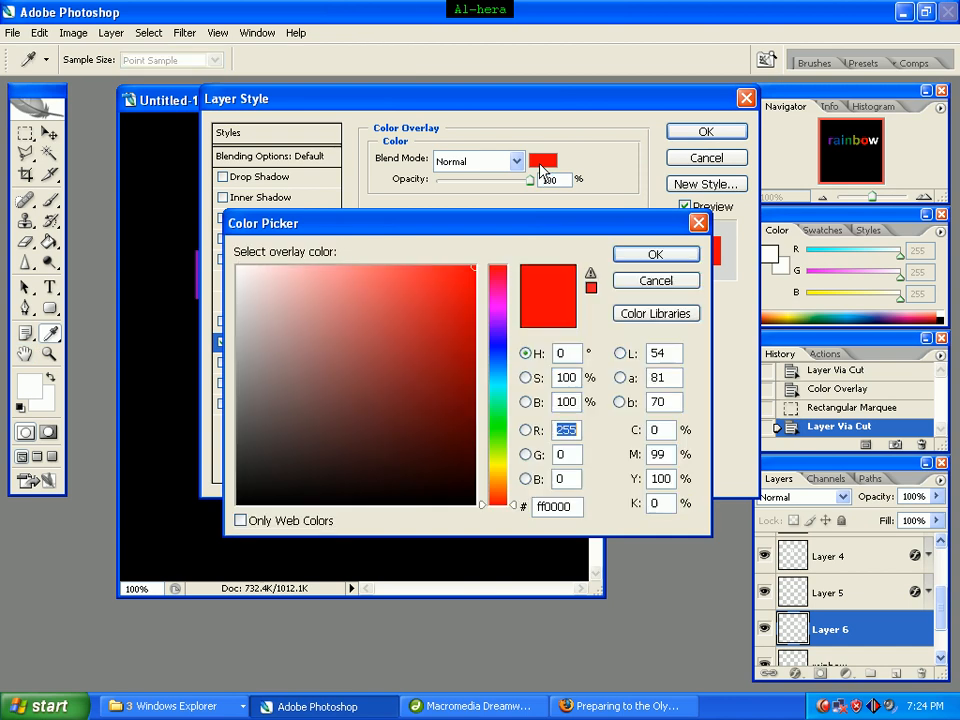
pyautogui.click(575, 508)
pyautogui.moveTo(575, 508); pyautogui.dragTo(530, 510)
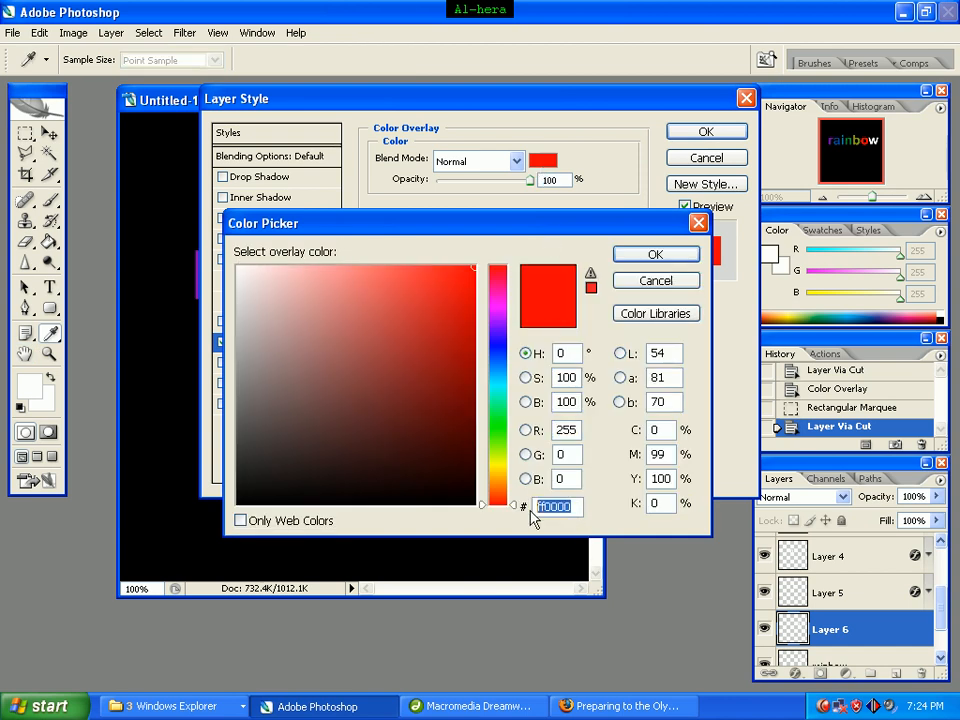
pyautogui.write('a5')
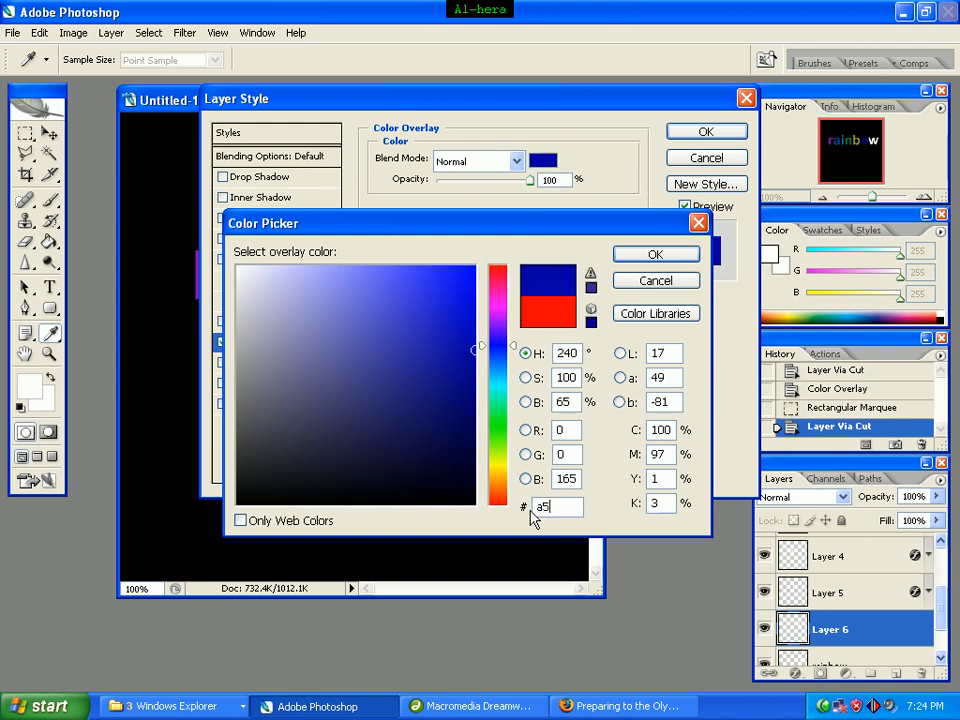
pyautogui.write('5405')
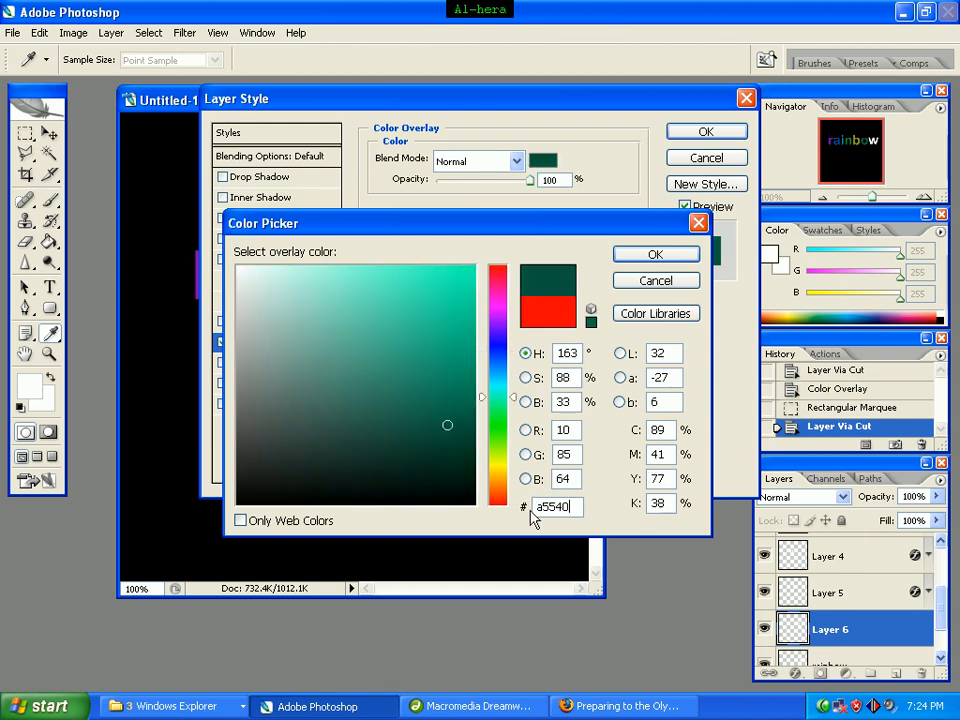
pyautogui.click(669, 257)
pyautogui.click(724, 138)
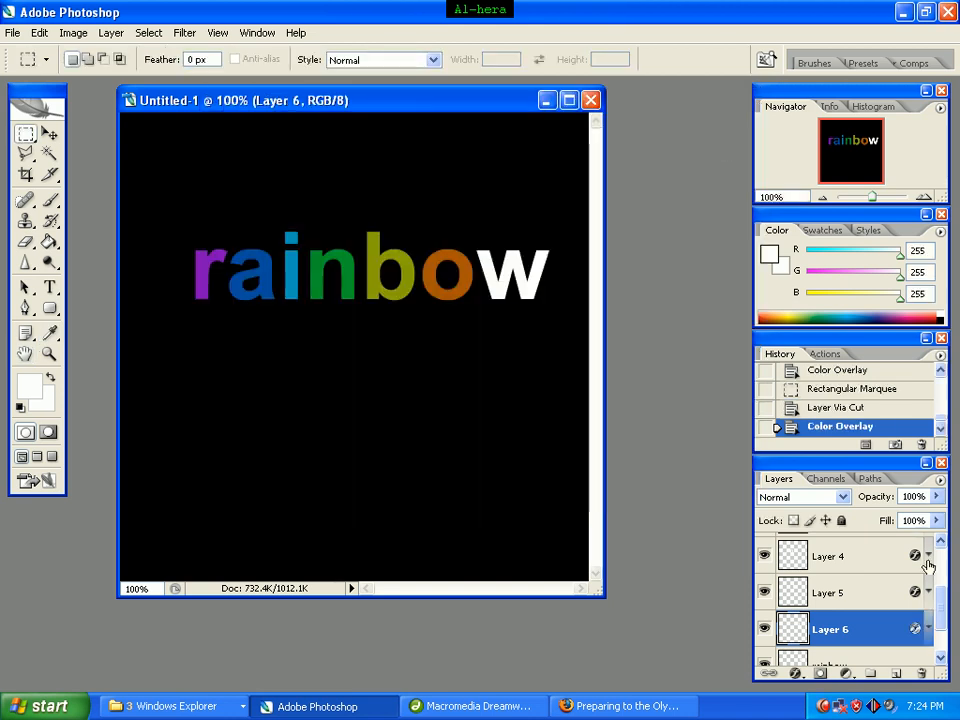
# Step: Select the letter "w" on the rainbow layer with the Rectangular Marquee and cut it onto its own new layer
pyautogui.moveTo(938, 606); pyautogui.dragTo(939, 624)
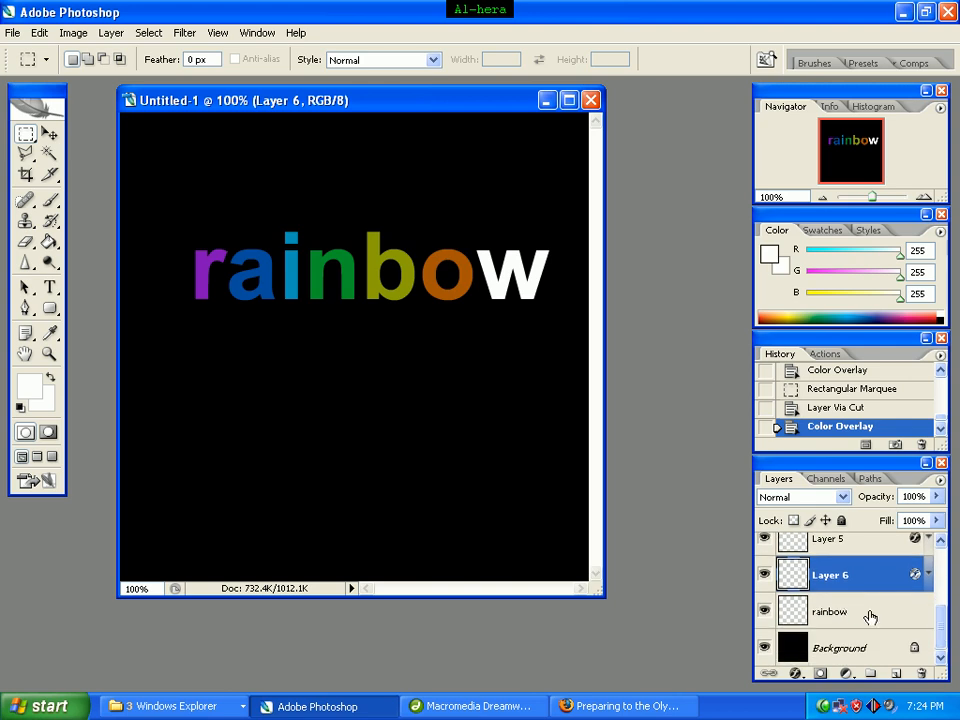
pyautogui.click(869, 617)
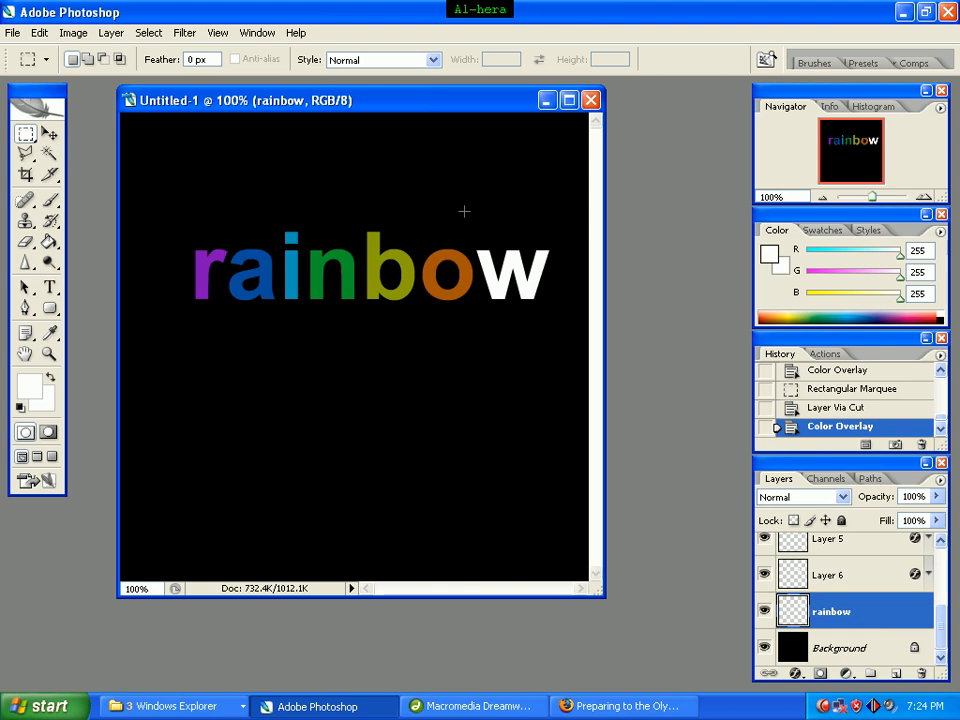
pyautogui.moveTo(477, 224); pyautogui.dragTo(554, 315)
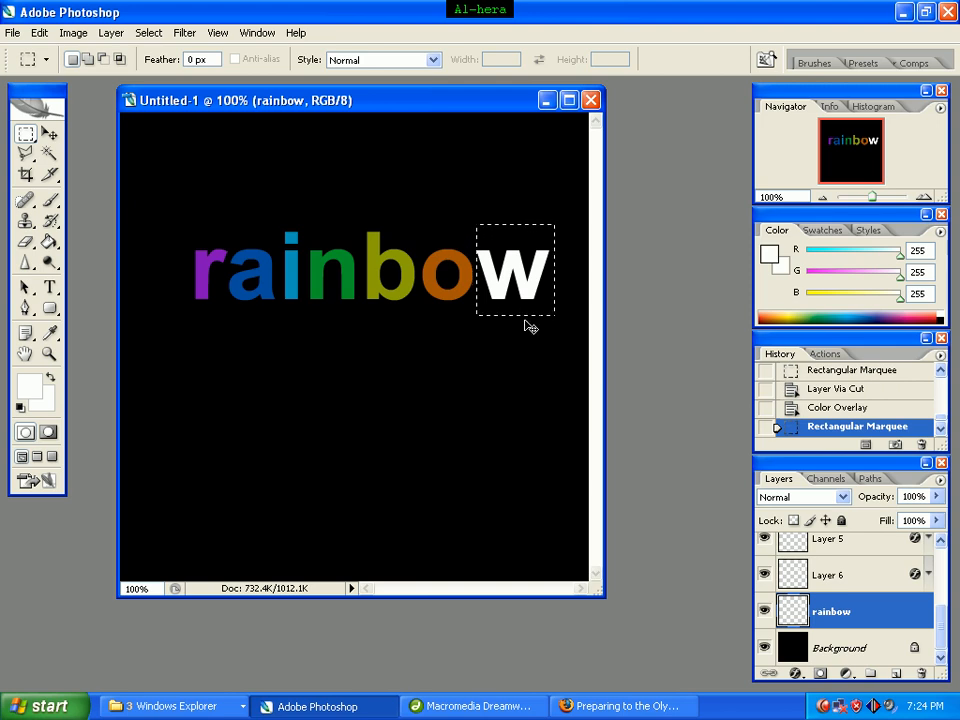
pyautogui.hotkey('ctrl', 'shift', 'j')
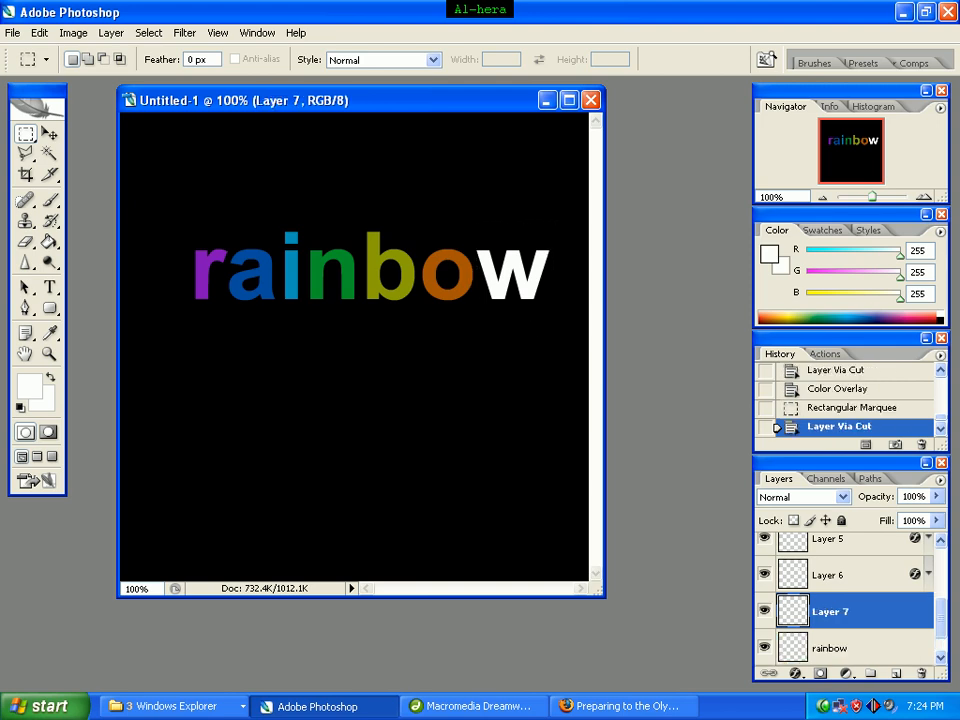
# Step: Apply a Color Overlay with hex color 9f0929 to the letter "w" on Layer 7
pyautogui.rightClick(876, 621)
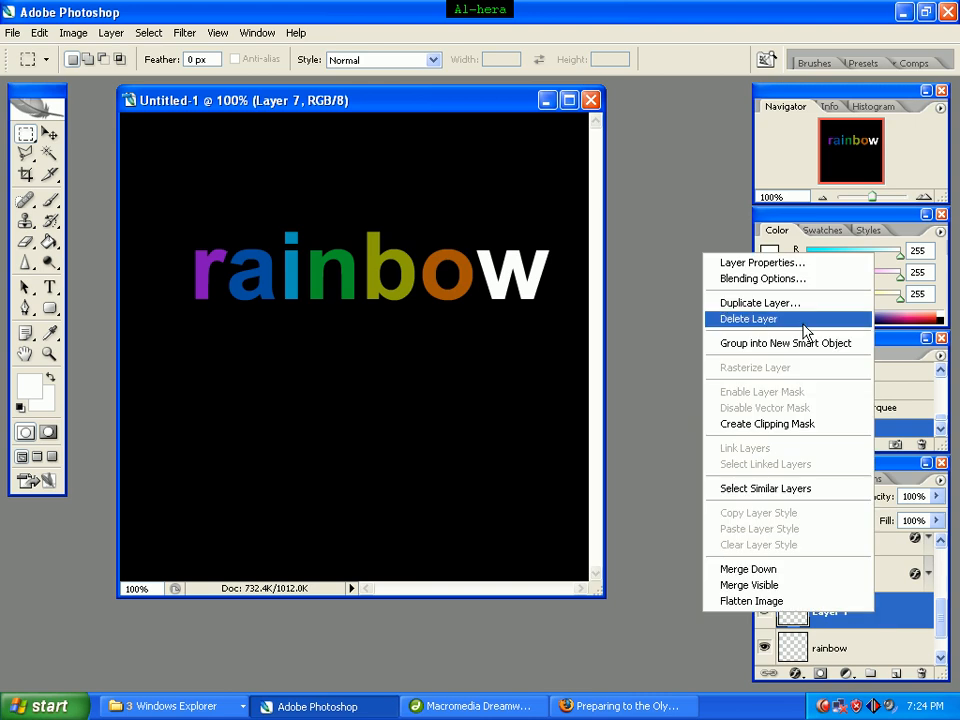
pyautogui.click(811, 286)
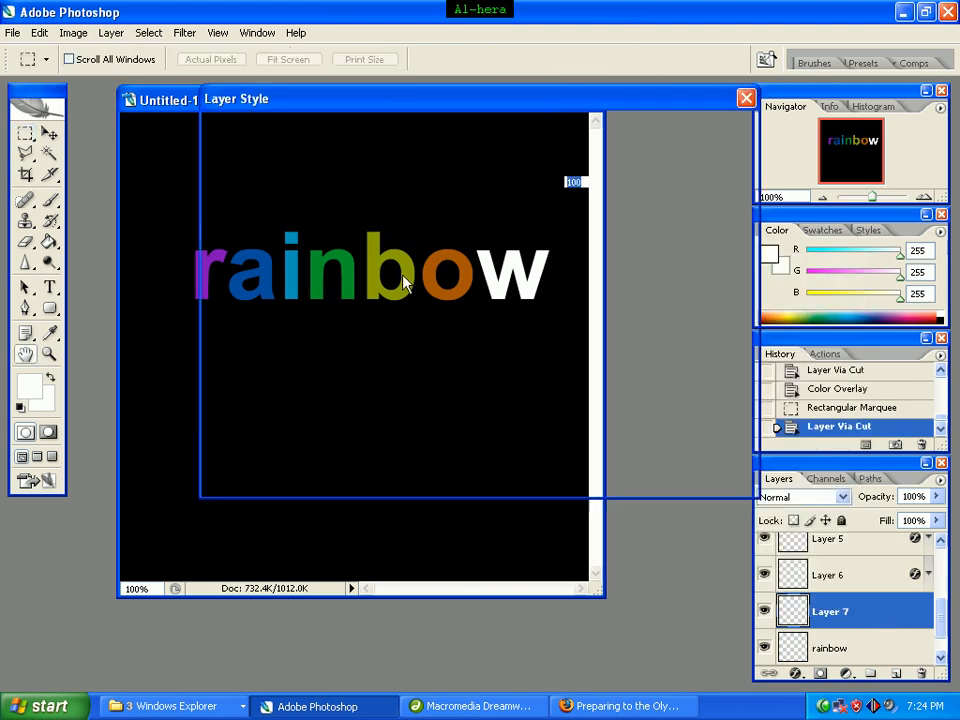
pyautogui.click(253, 345)
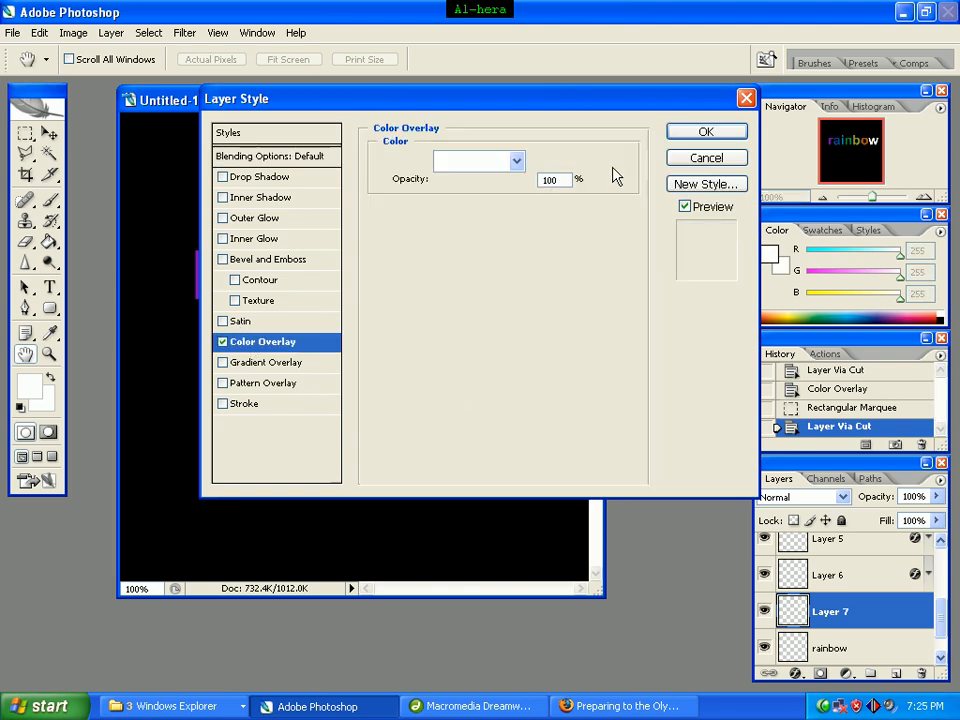
pyautogui.click(541, 161)
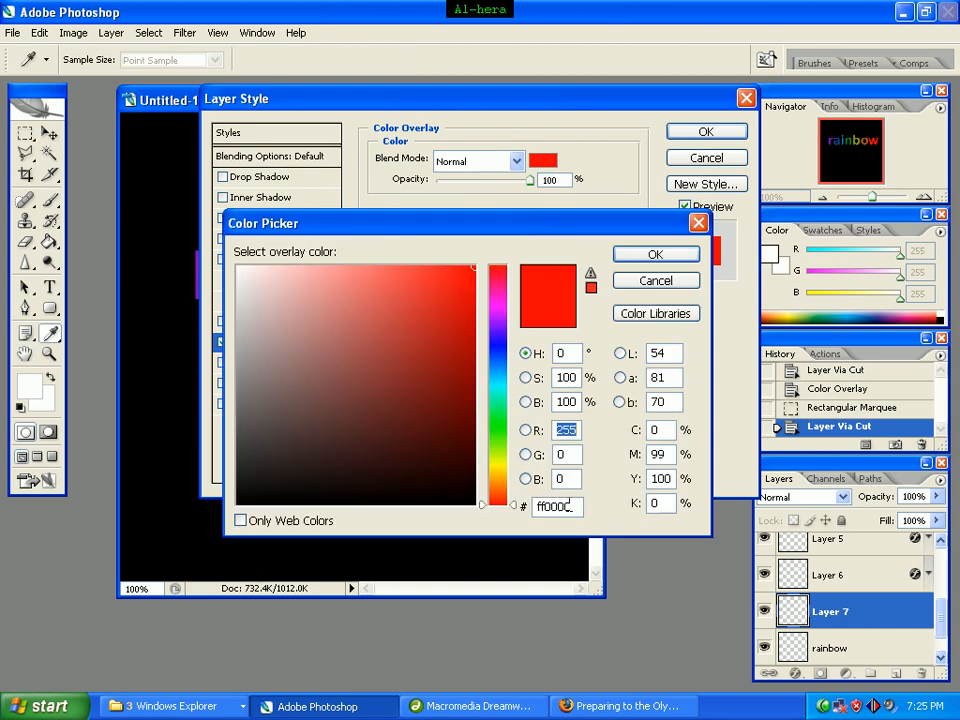
pyautogui.click(575, 507)
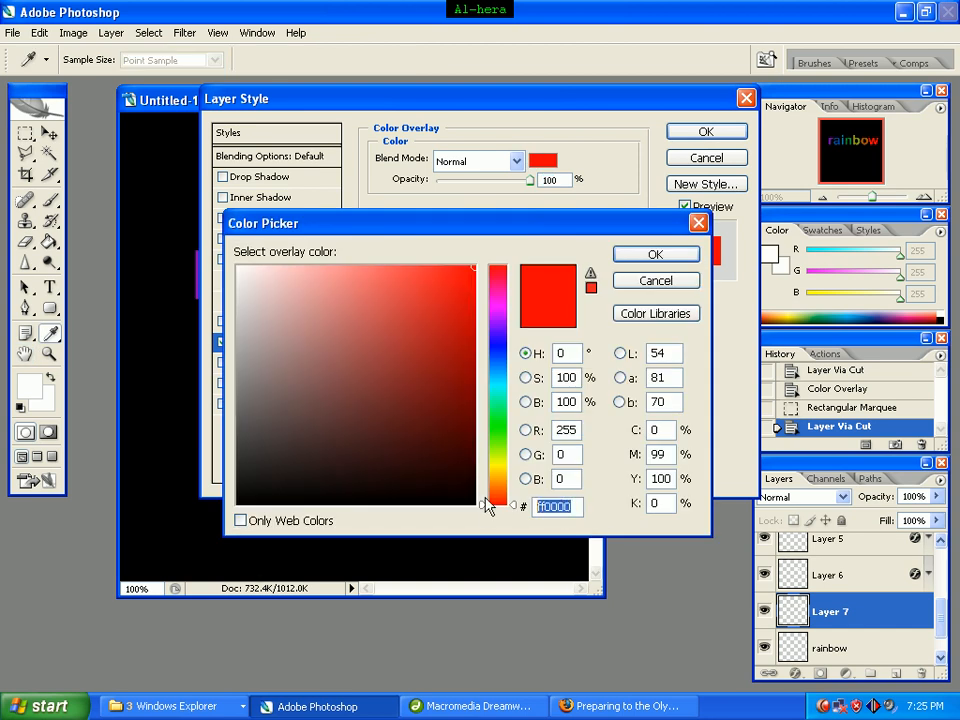
pyautogui.write('9f')
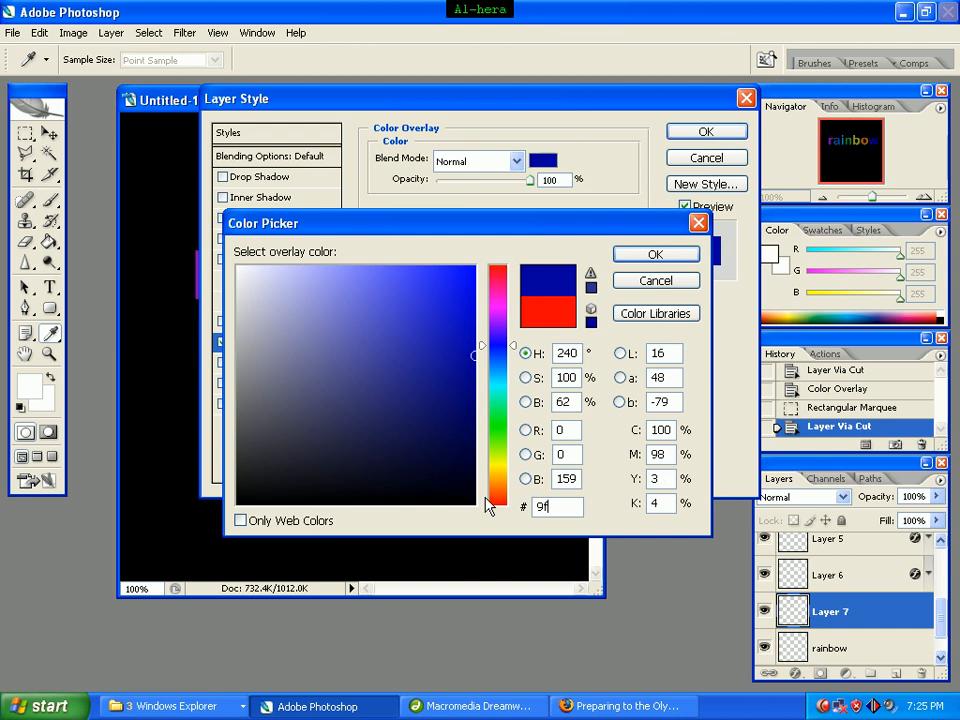
pyautogui.write('09')
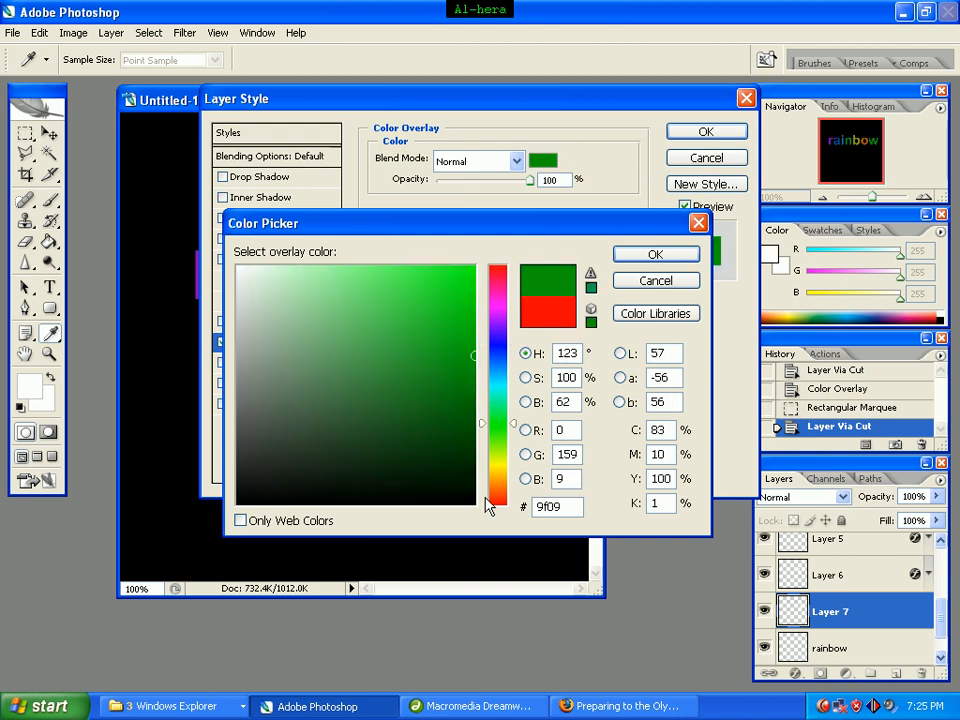
pyautogui.write('29')
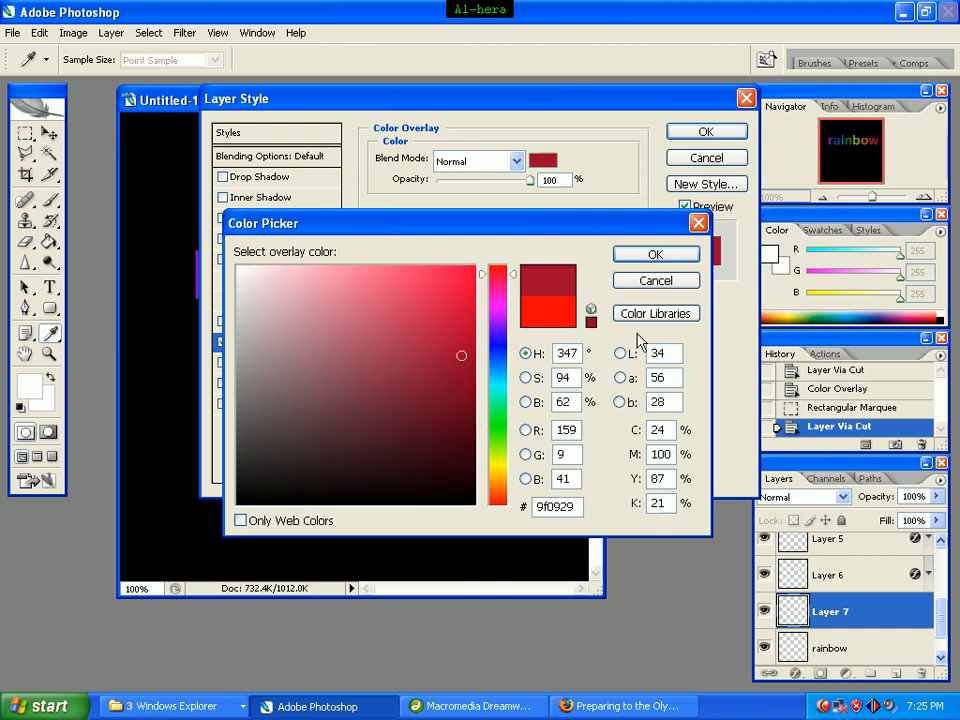
pyautogui.click(640, 256)
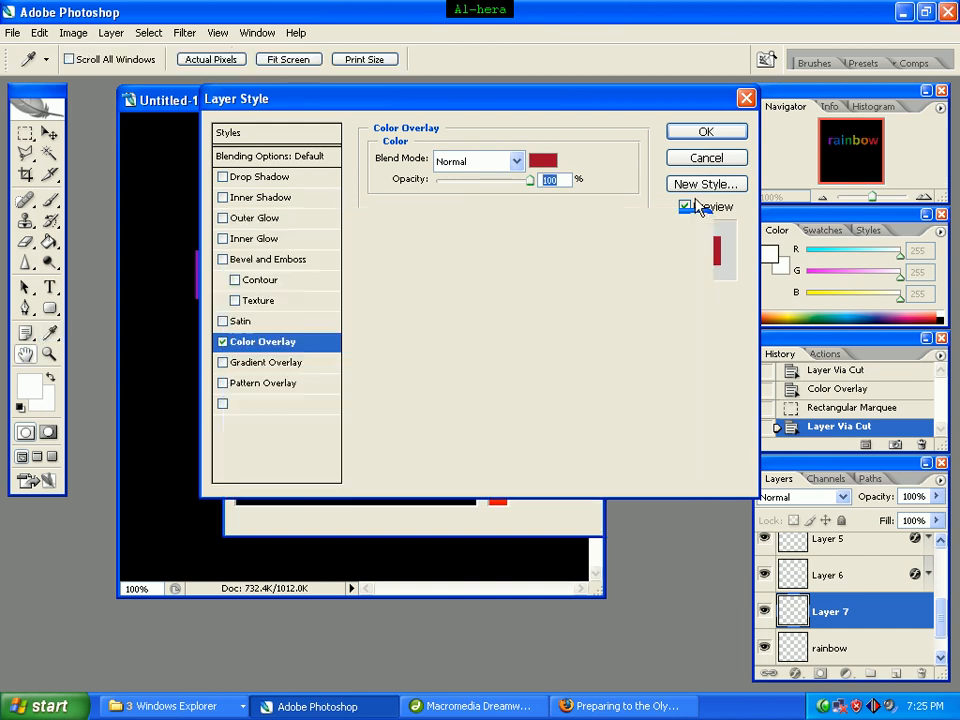
pyautogui.click(706, 133)
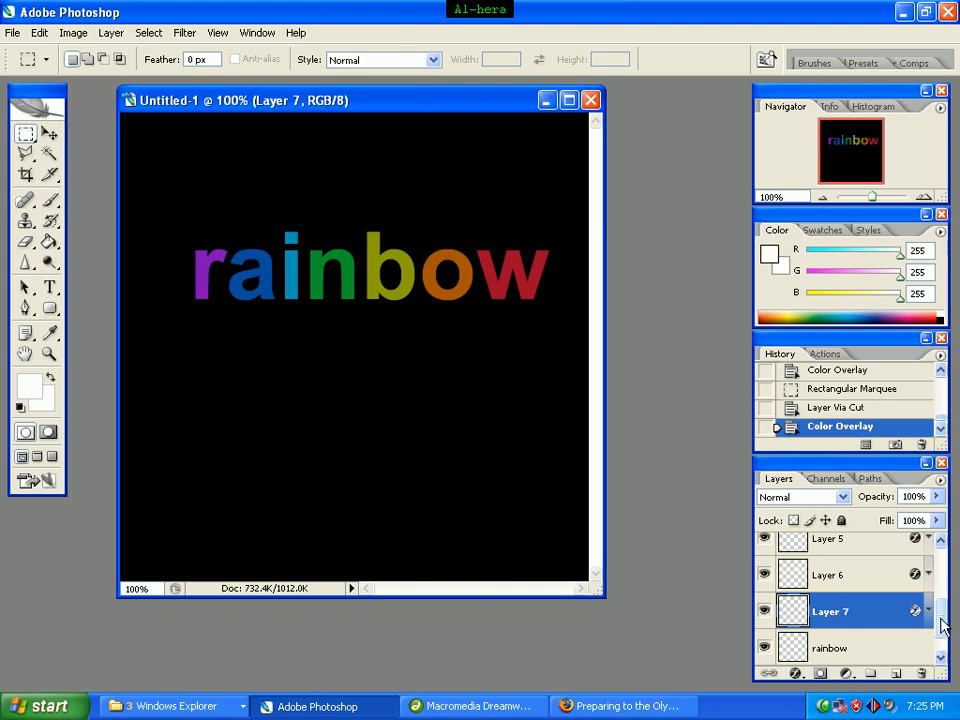
# Step: Merge Layers 1 through 7 and the rainbow layer into a single layer, leaving out the Background
pyautogui.moveTo(945, 615); pyautogui.dragTo(945, 552)
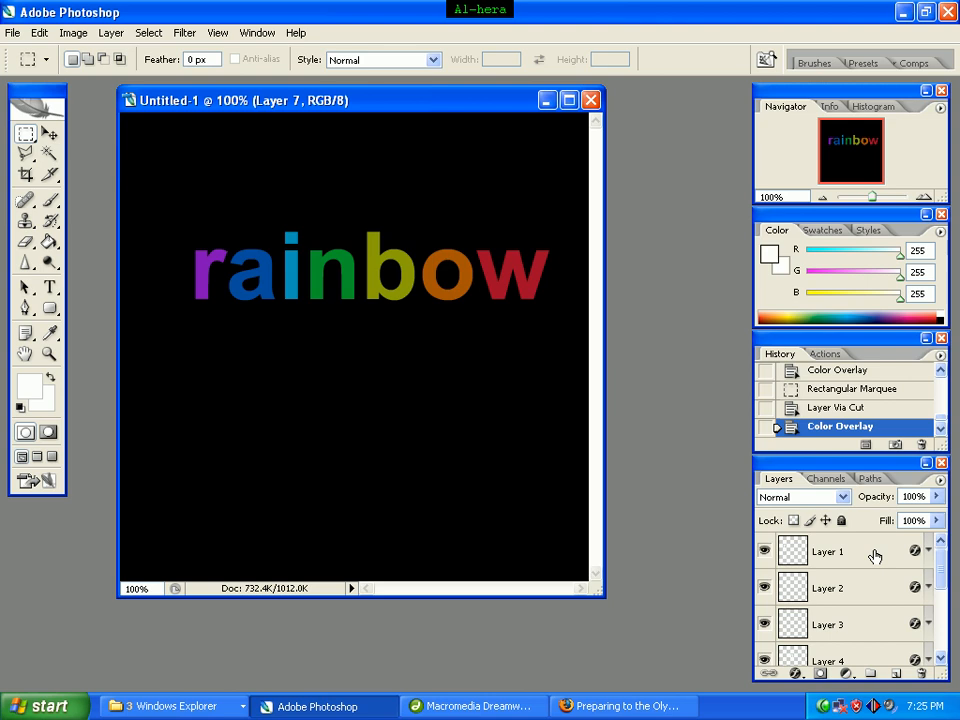
pyautogui.click(874, 554)
pyautogui.keyDown('shift'); pyautogui.click(880, 598); pyautogui.keyUp('shift')
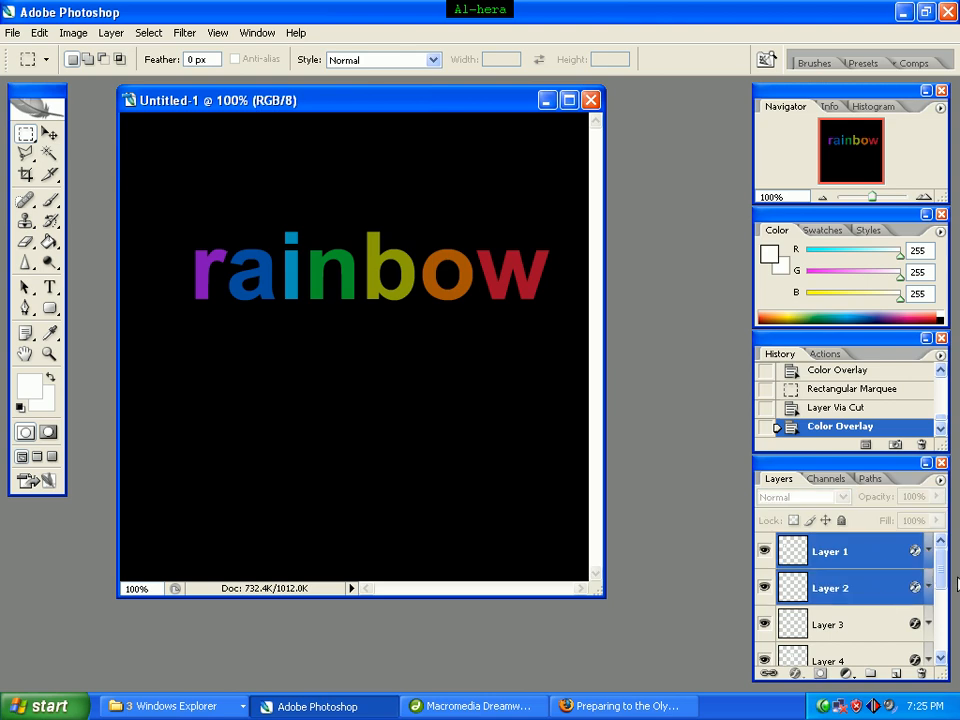
pyautogui.scroll(-1, 943, 580)
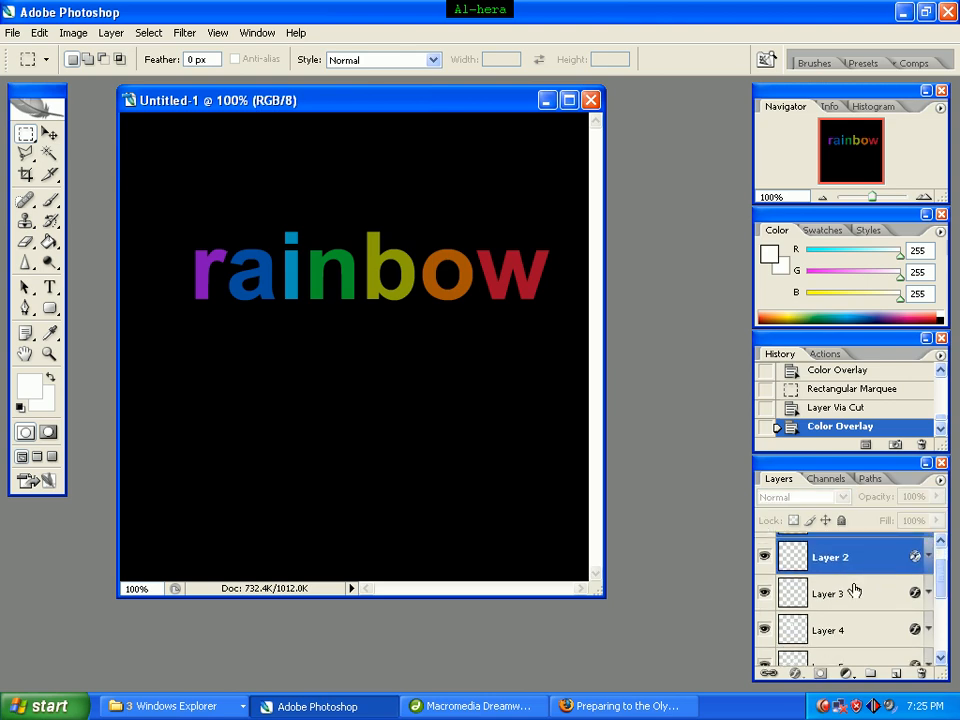
pyautogui.keyDown('shift'); pyautogui.click(928, 594); pyautogui.keyUp('shift')
pyautogui.scroll(-1, 922, 600)
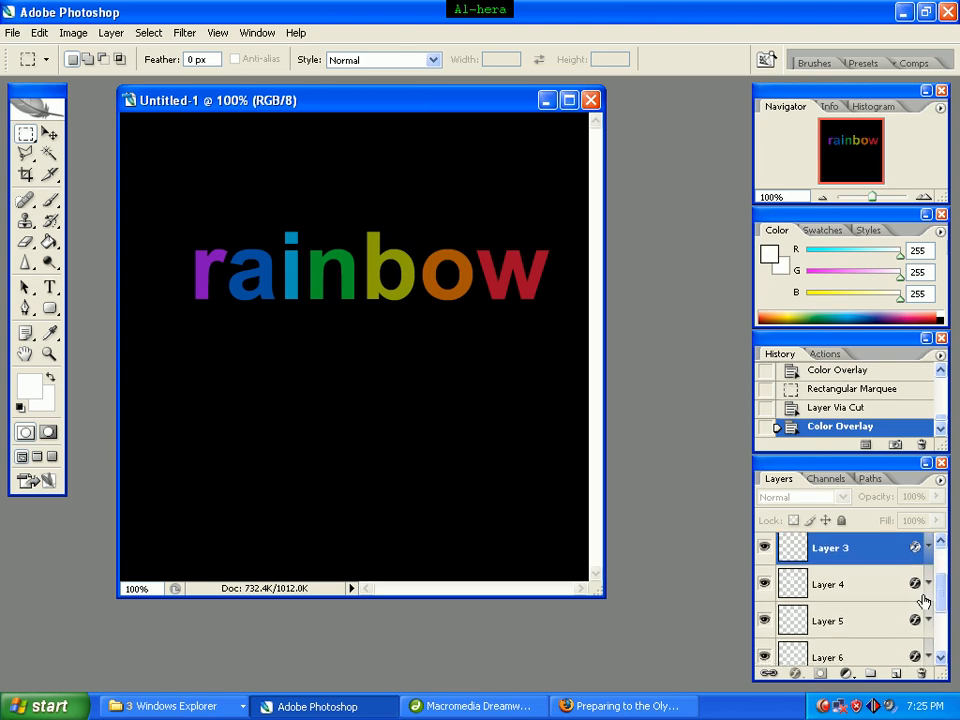
pyautogui.keyDown('shift'); pyautogui.click(849, 600); pyautogui.keyUp('shift')
pyautogui.keyDown('shift'); pyautogui.click(849, 634); pyautogui.keyUp('shift')
pyautogui.keyDown('shift'); pyautogui.click(850, 652); pyautogui.keyUp('shift')
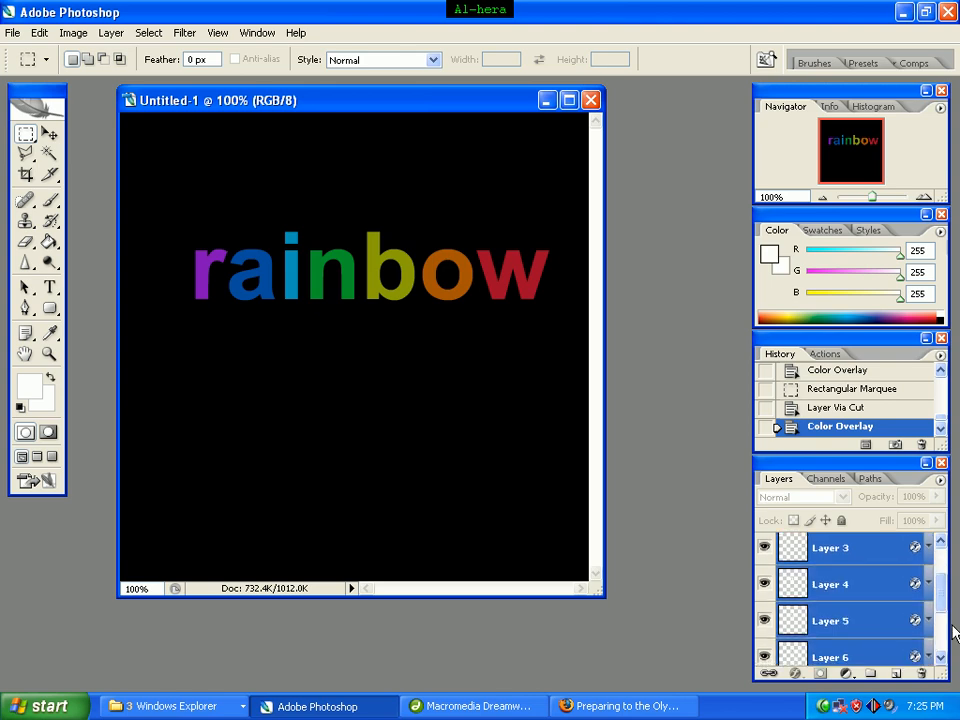
pyautogui.moveTo(943, 604); pyautogui.dragTo(937, 639)
pyautogui.keyDown('shift'); pyautogui.click(870, 622); pyautogui.keyUp('shift')
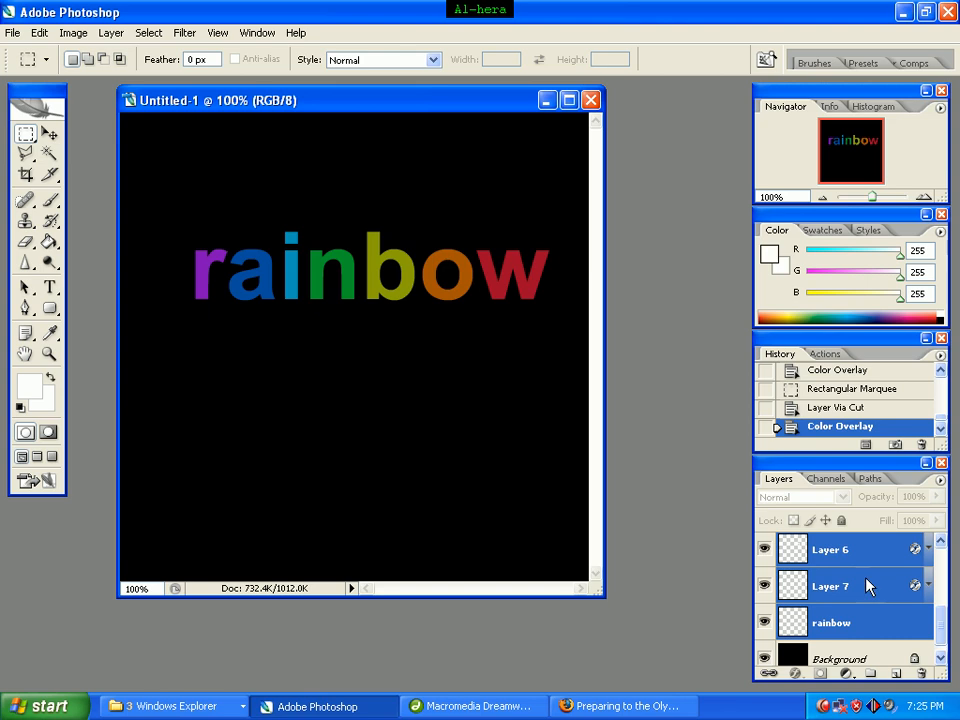
pyautogui.rightClick(868, 586)
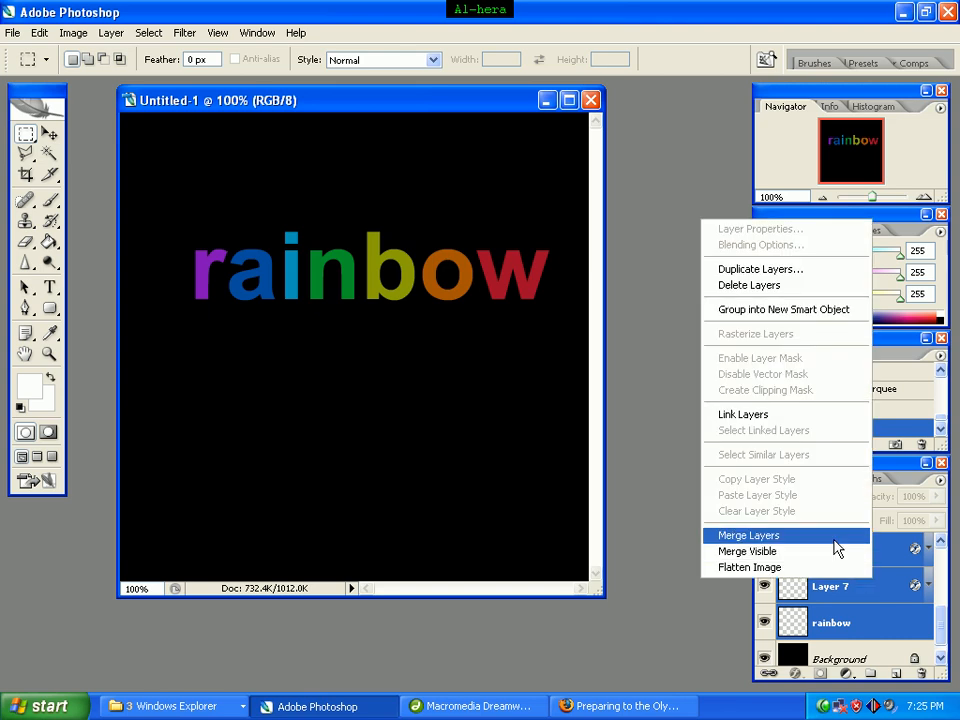
pyautogui.click(838, 548)
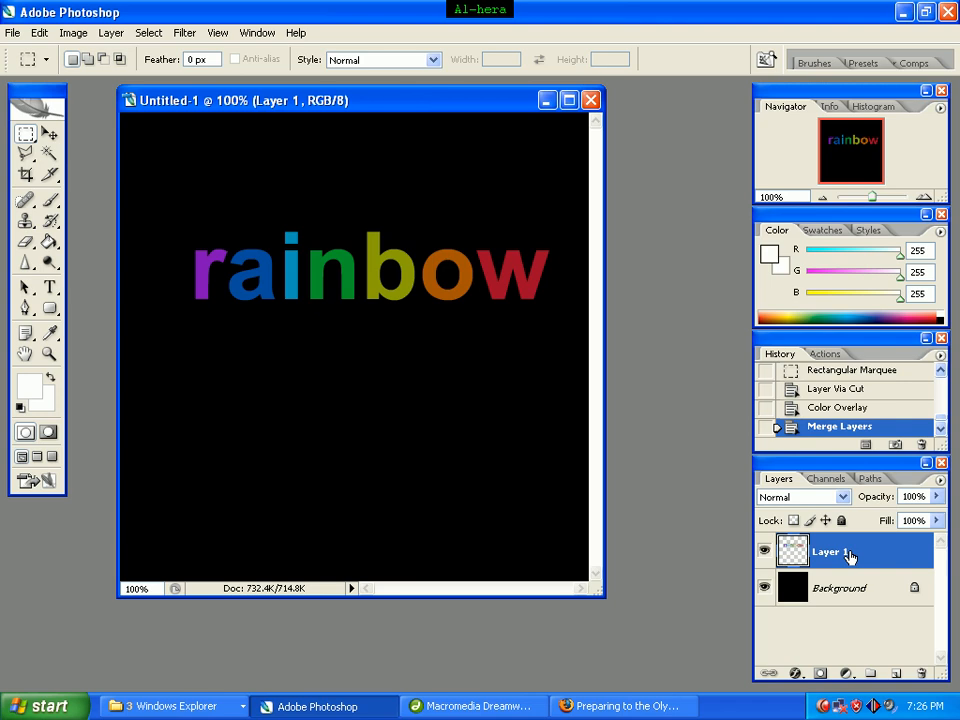
# Step: Duplicate the merged rainbow text layer and make the original Layer 1 active
pyautogui.hotkey('ctrl', 'j')
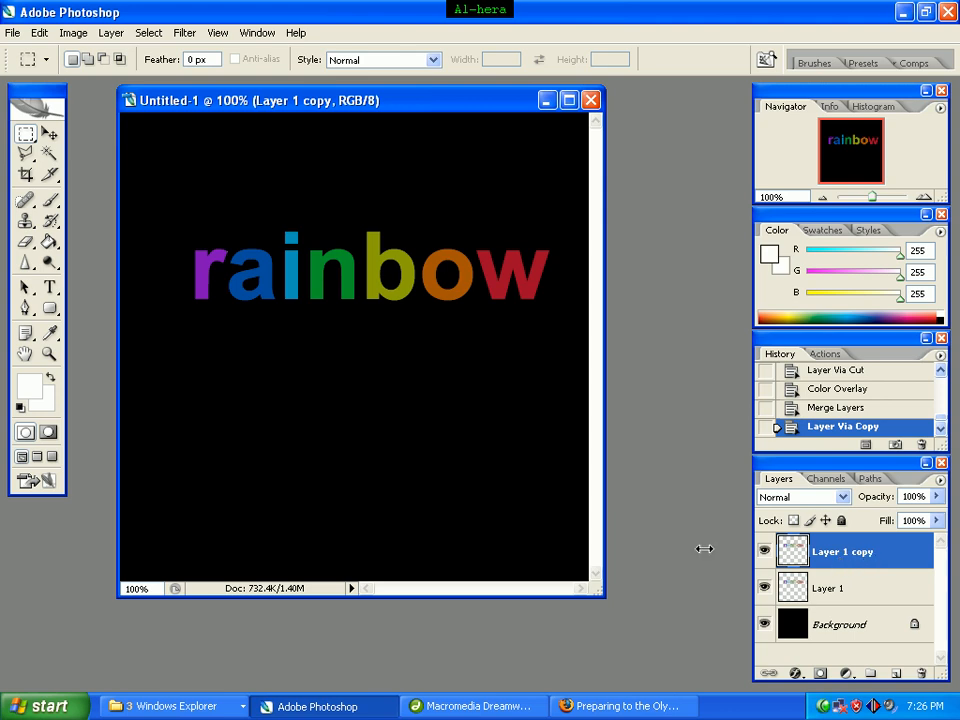
pyautogui.click(857, 592)
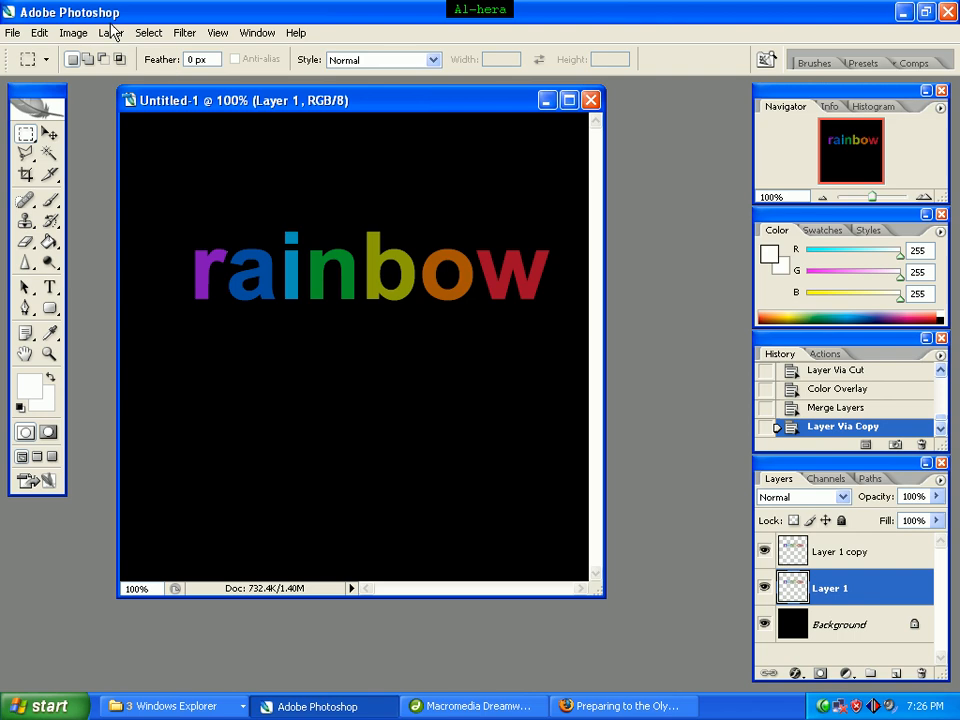
# Step: Apply a Motion Blur to Layer 1 with an angle of -90° and a distance of 100 pixels
pyautogui.click(184, 33)
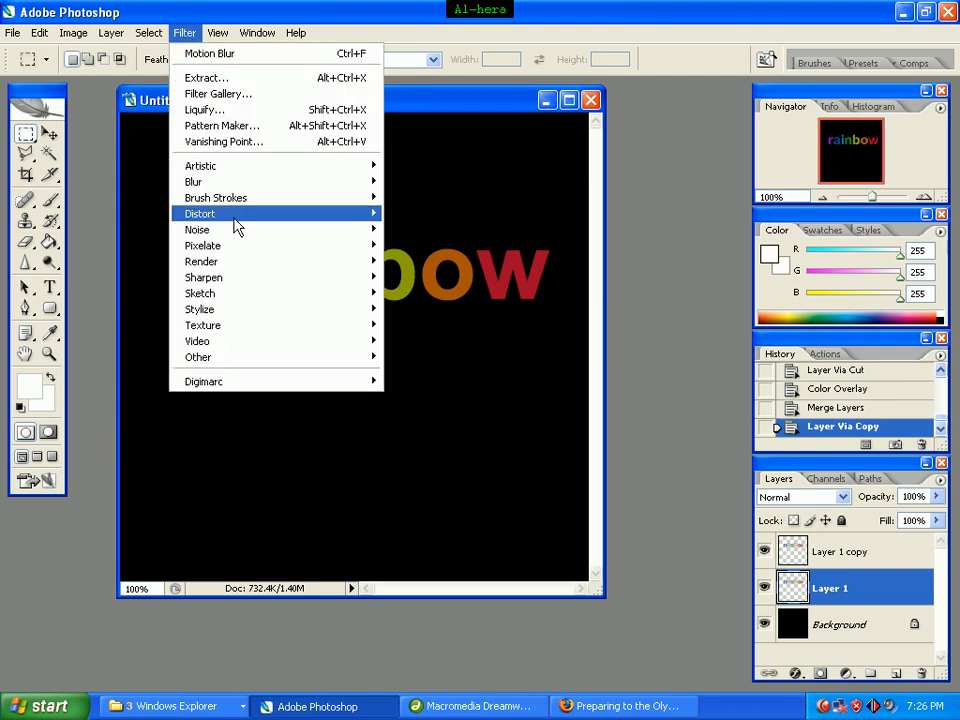
pyautogui.moveTo(246, 185)
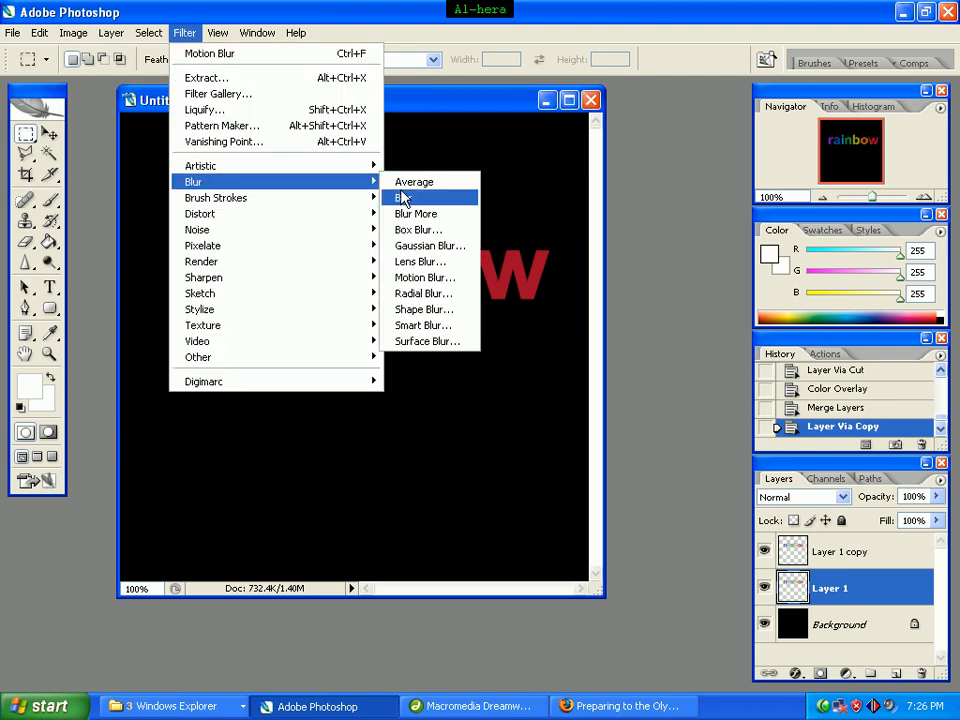
pyautogui.click(422, 278)
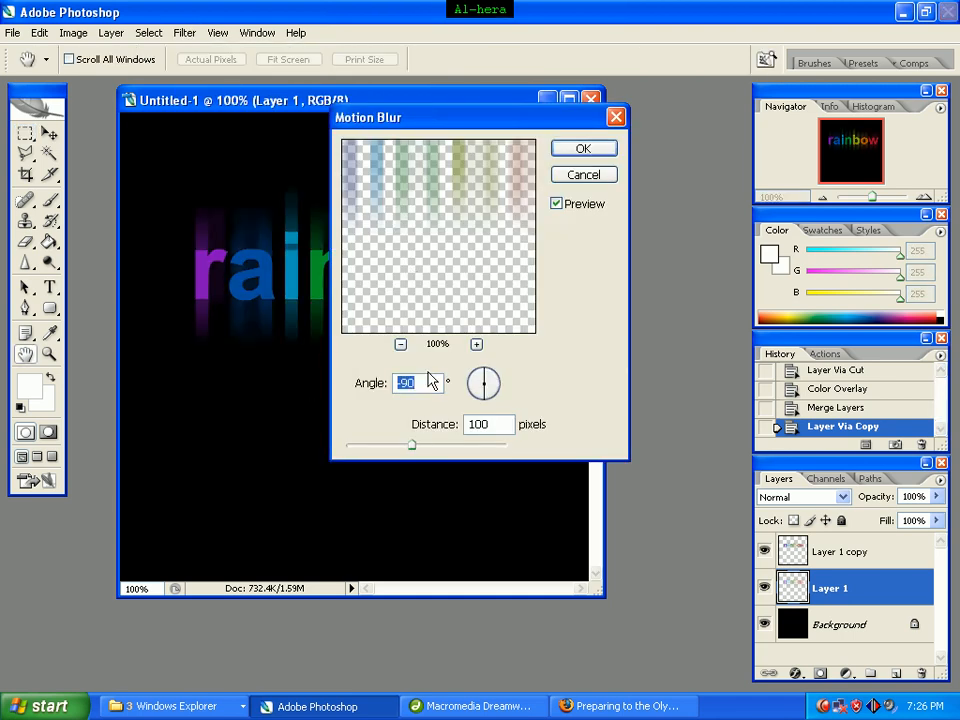
pyautogui.write('-90')
pyautogui.click(581, 150)
pyautogui.click(579, 151)
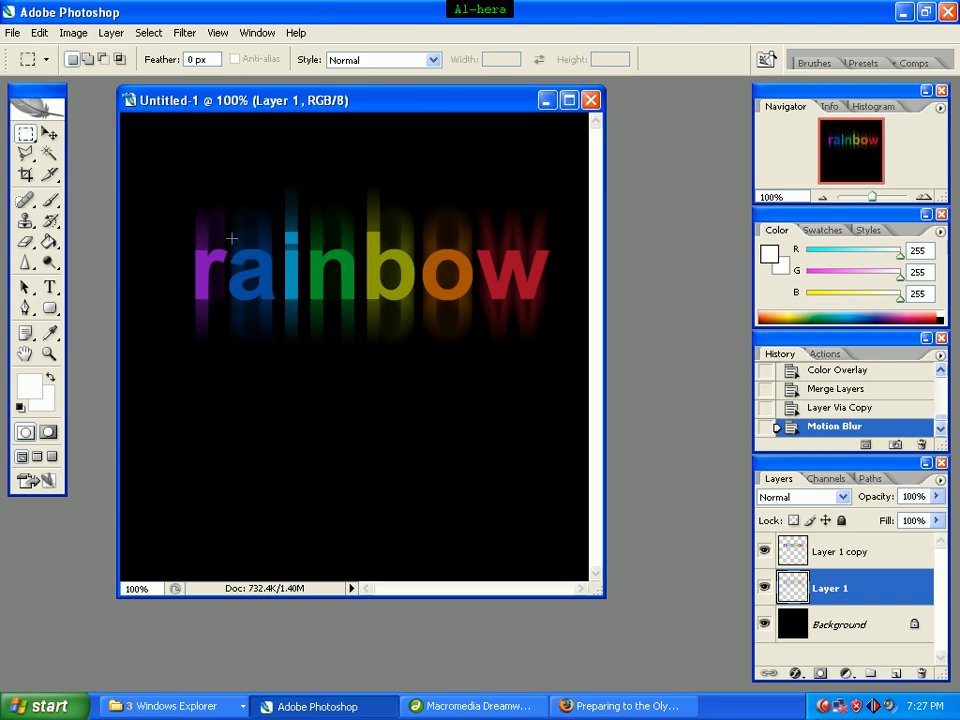
# Step: Add the text "Al-hera multimedia limited" at 30 pt just below the word "rainbow" and shift it slightly left to align with it
pyautogui.click(50, 288)
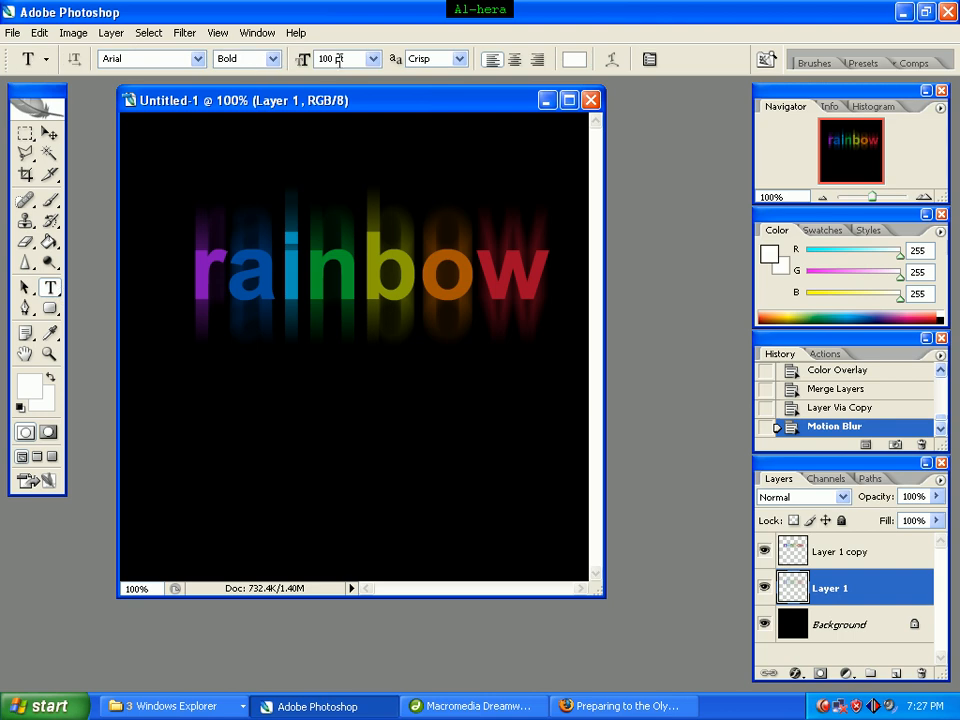
pyautogui.moveTo(330, 60); pyautogui.dragTo(304, 63)
pyautogui.press('BackSpace')
pyautogui.click(374, 60)
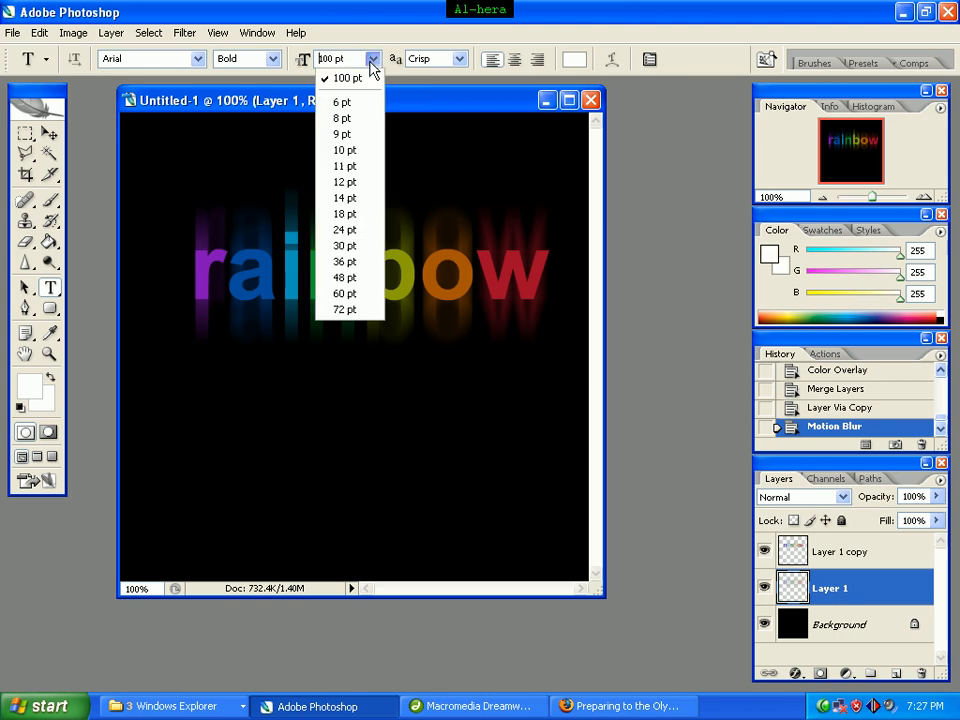
pyautogui.click(345, 246)
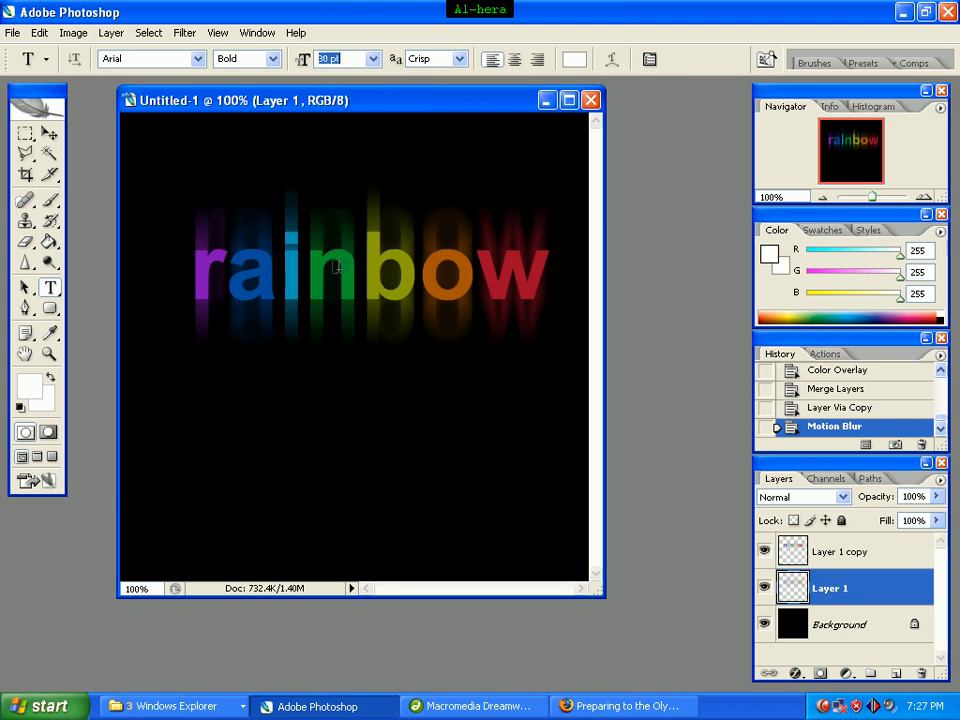
pyautogui.click(203, 320)
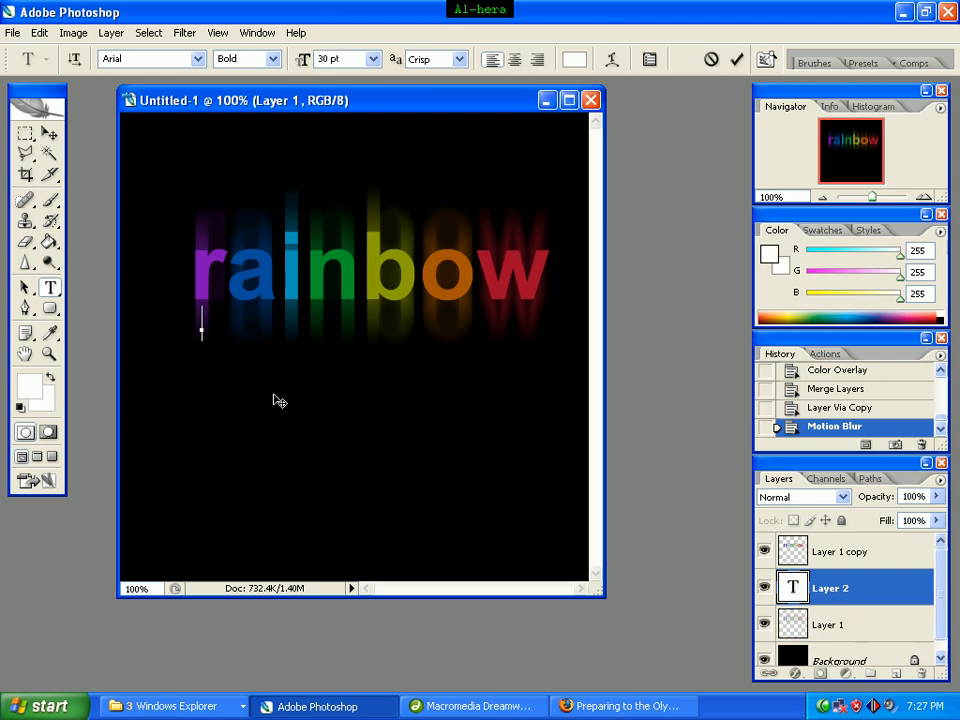
pyautogui.write('Al')
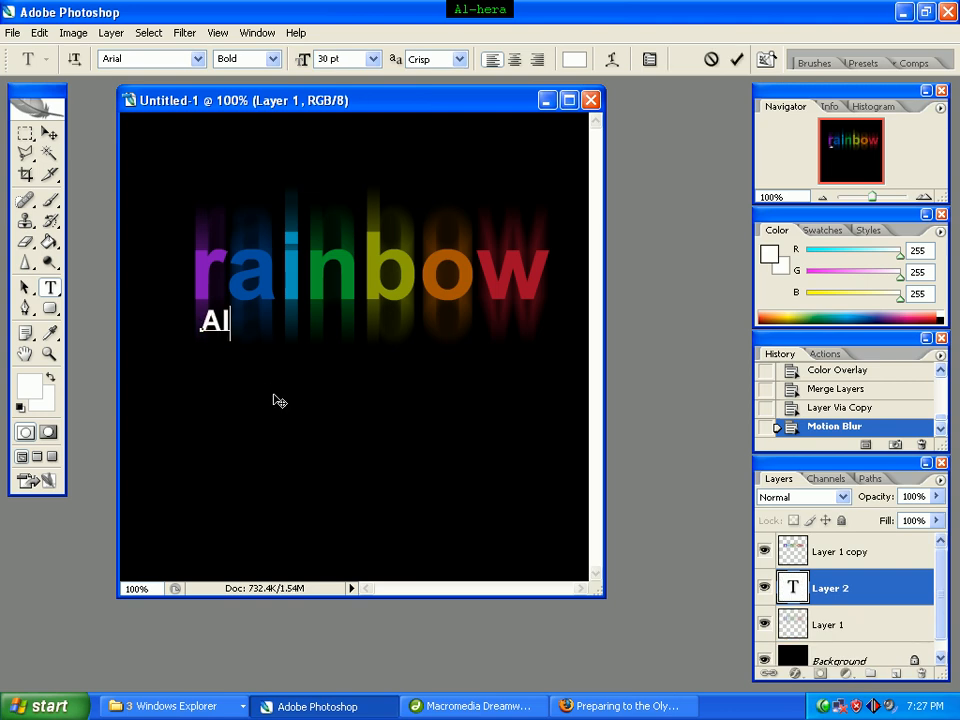
pyautogui.write('-hera mu')
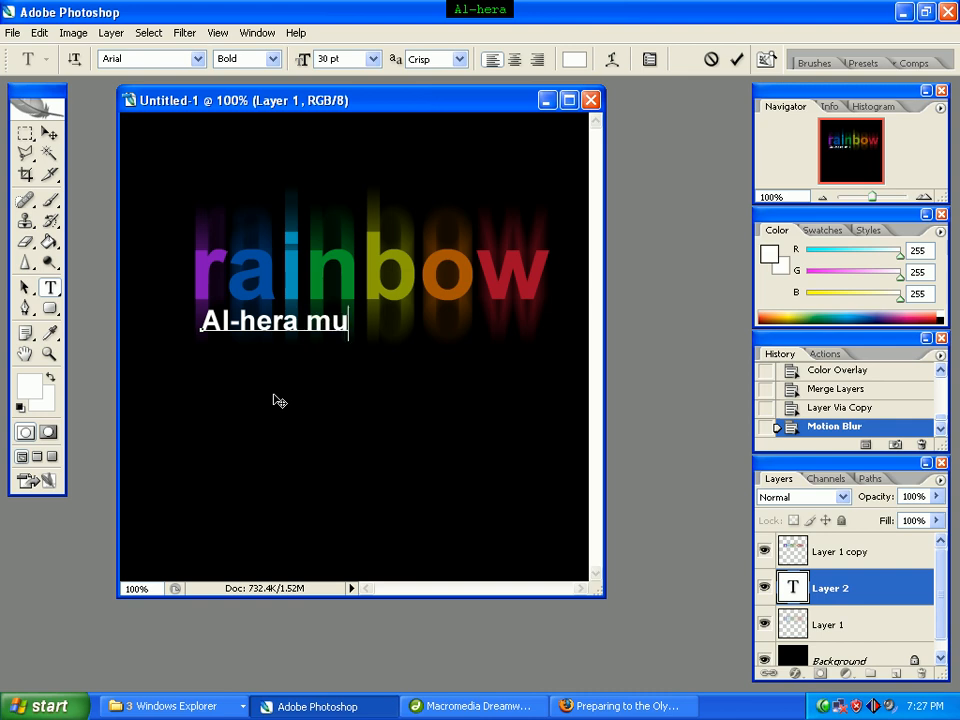
pyautogui.write('ltimedia')
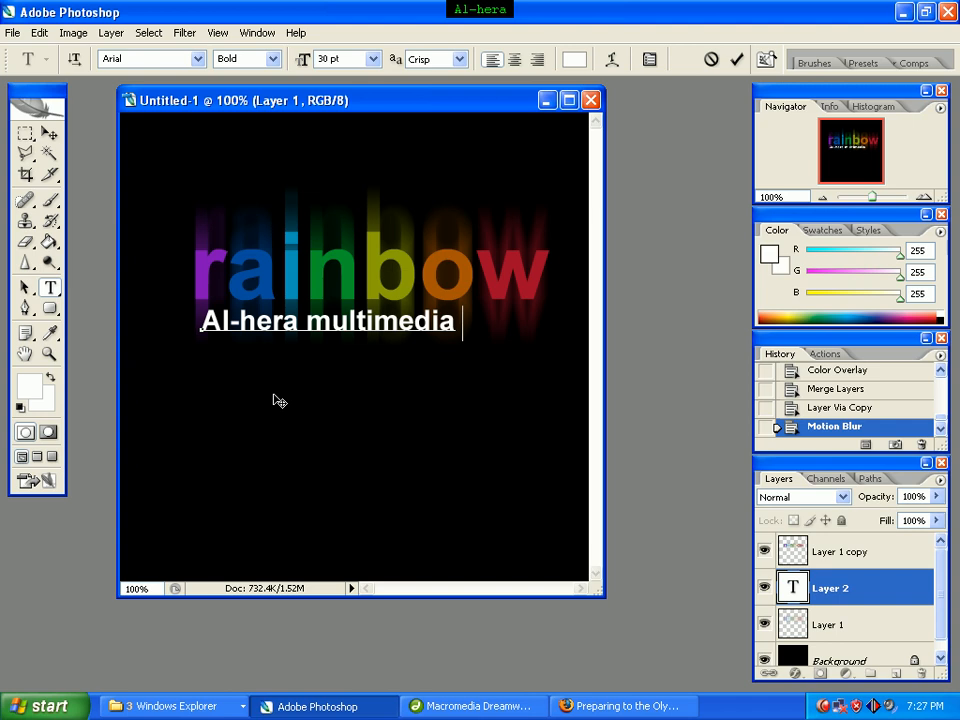
pyautogui.write(' limited')
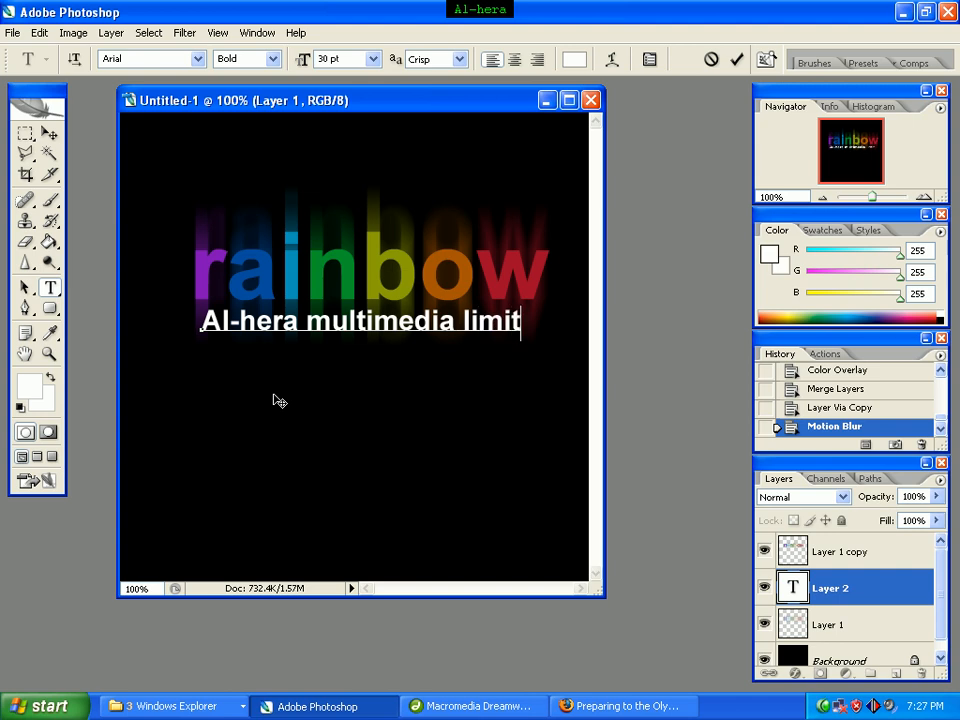
pyautogui.click(49, 134)
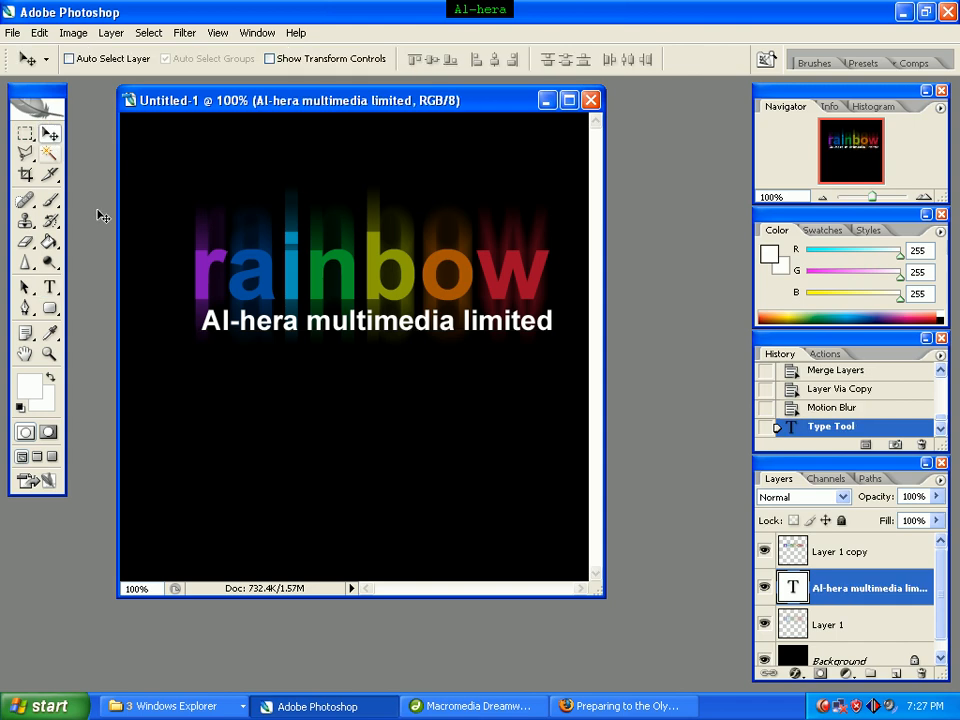
pyautogui.moveTo(381, 336); pyautogui.dragTo(364, 332)
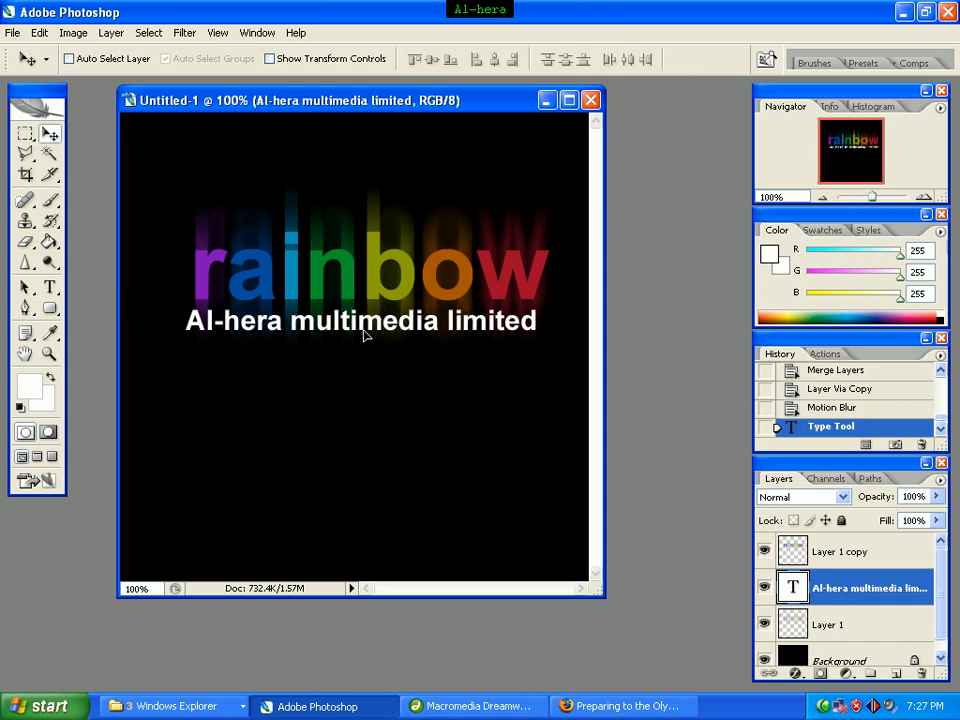
# Step: Add a Gradient Overlay to the "Al-hera multimedia limited" text layer and open its gradient for editing
pyautogui.rightClick(893, 596)
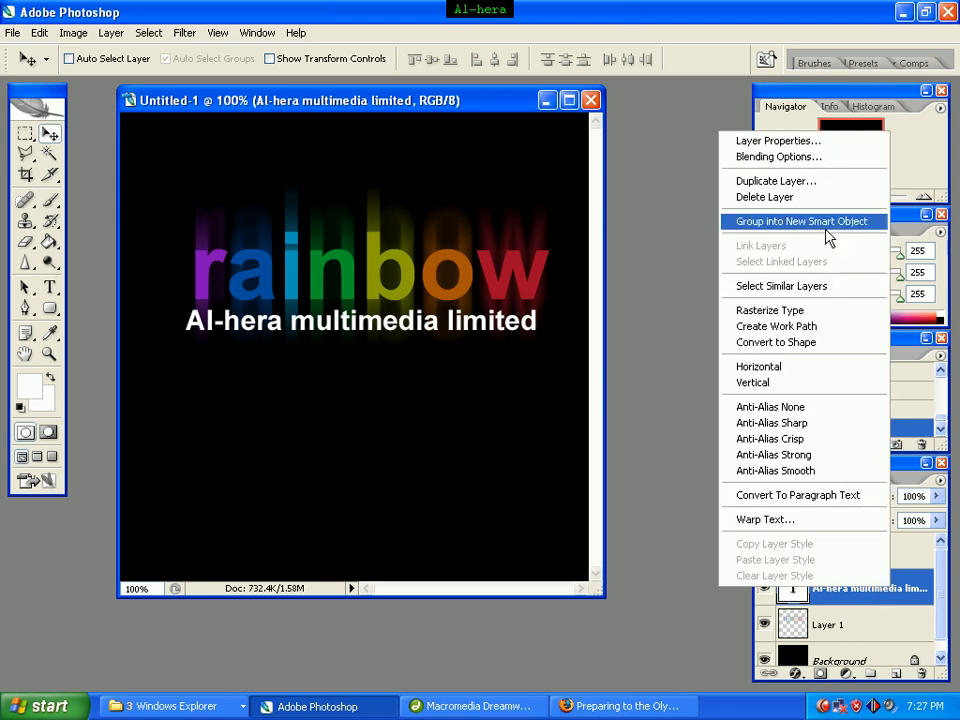
pyautogui.click(825, 165)
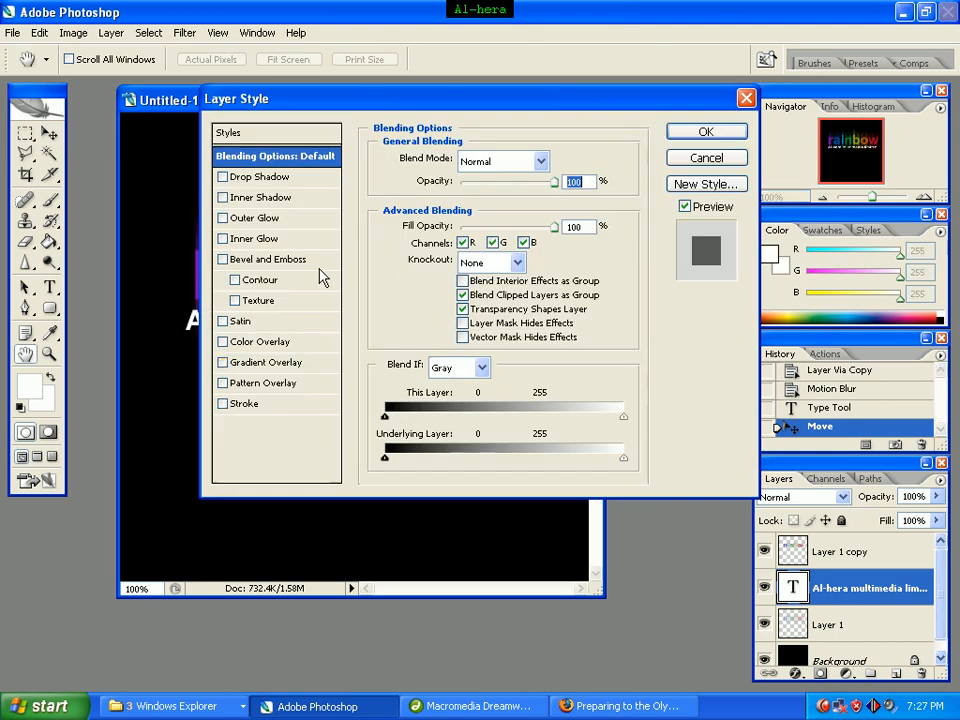
pyautogui.click(254, 366)
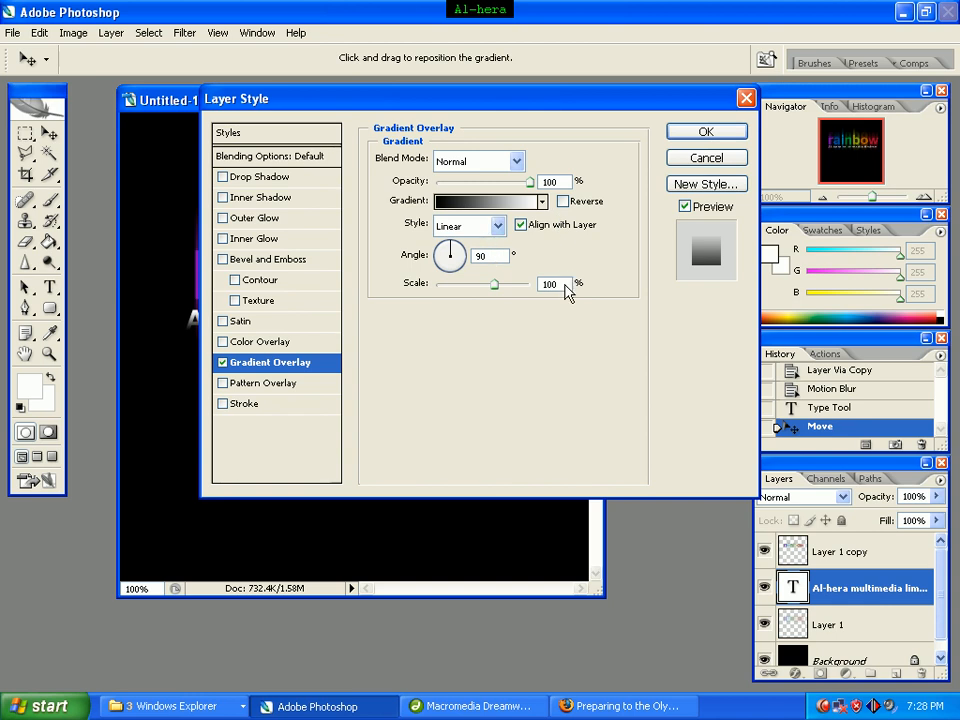
pyautogui.click(495, 205)
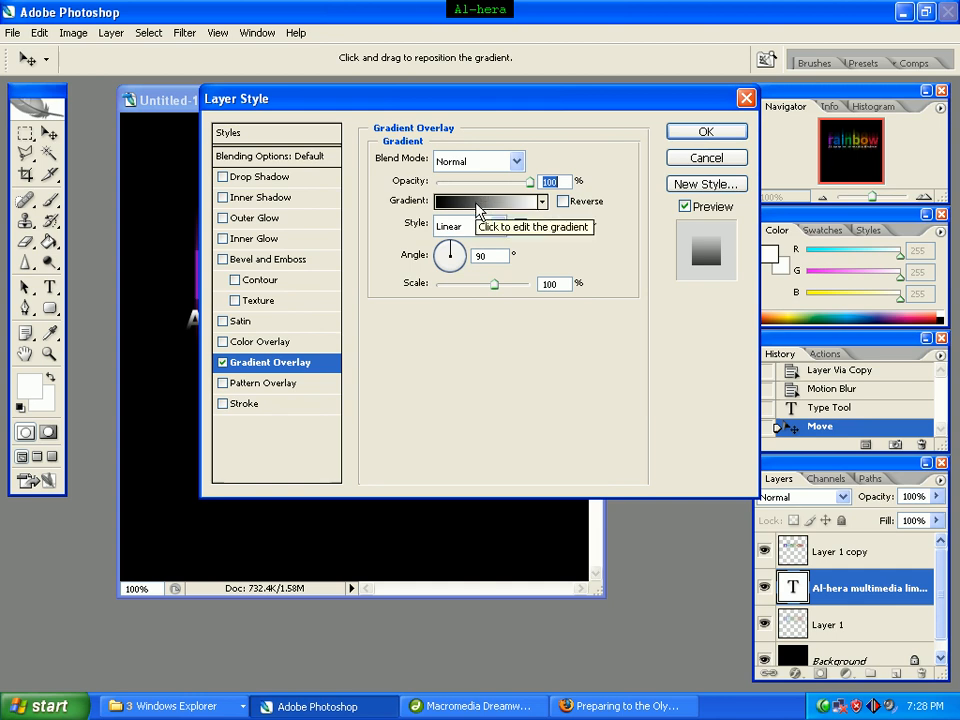
pyautogui.click(482, 208)
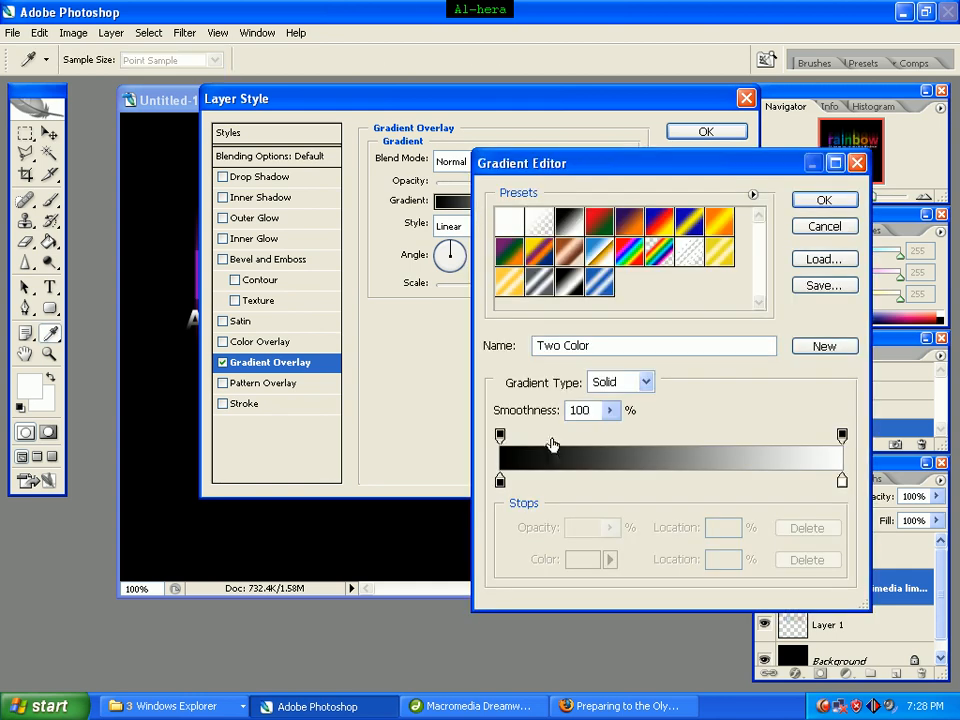
pyautogui.moveTo(614, 173); pyautogui.dragTo(422, 115)
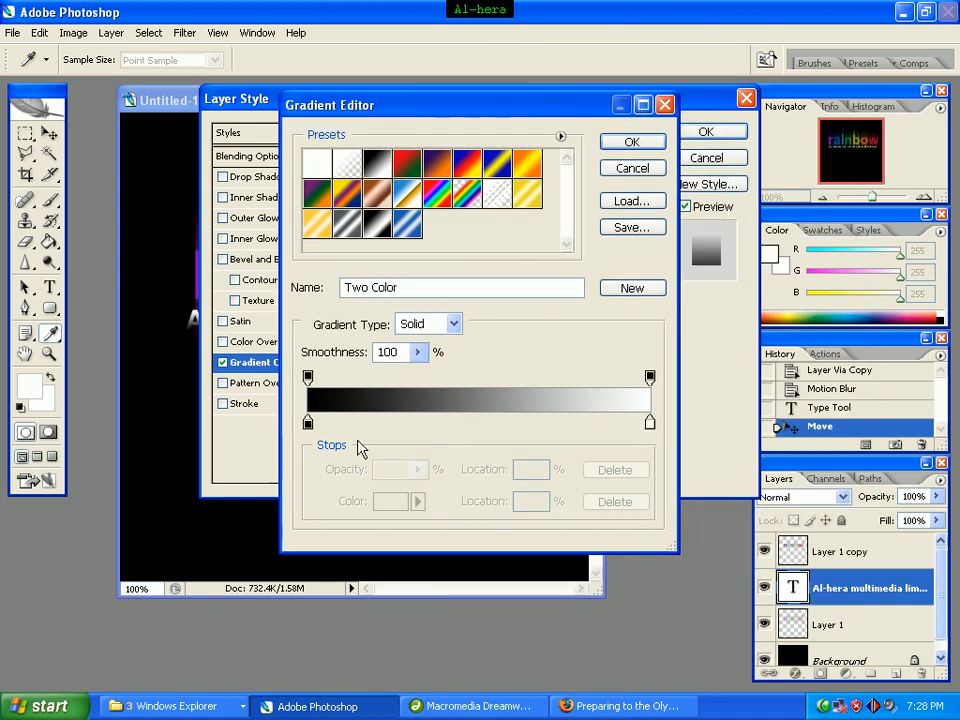
# Step: Set the gradient's starting color stop to hex color 800bb6
pyautogui.click(308, 424)
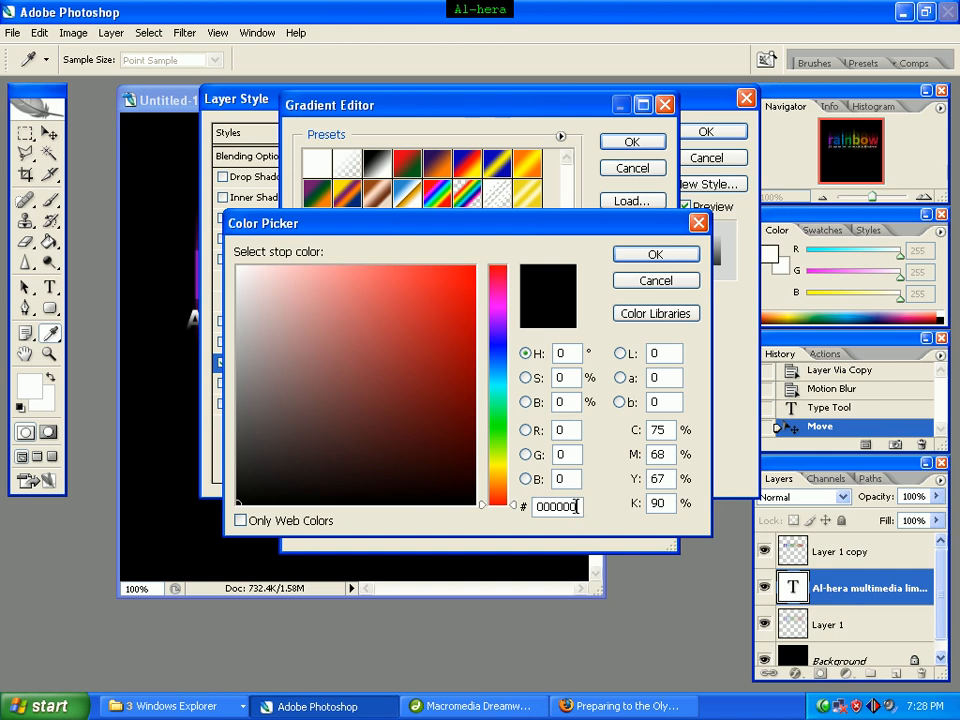
pyautogui.moveTo(580, 506); pyautogui.dragTo(507, 507)
pyautogui.write('800')
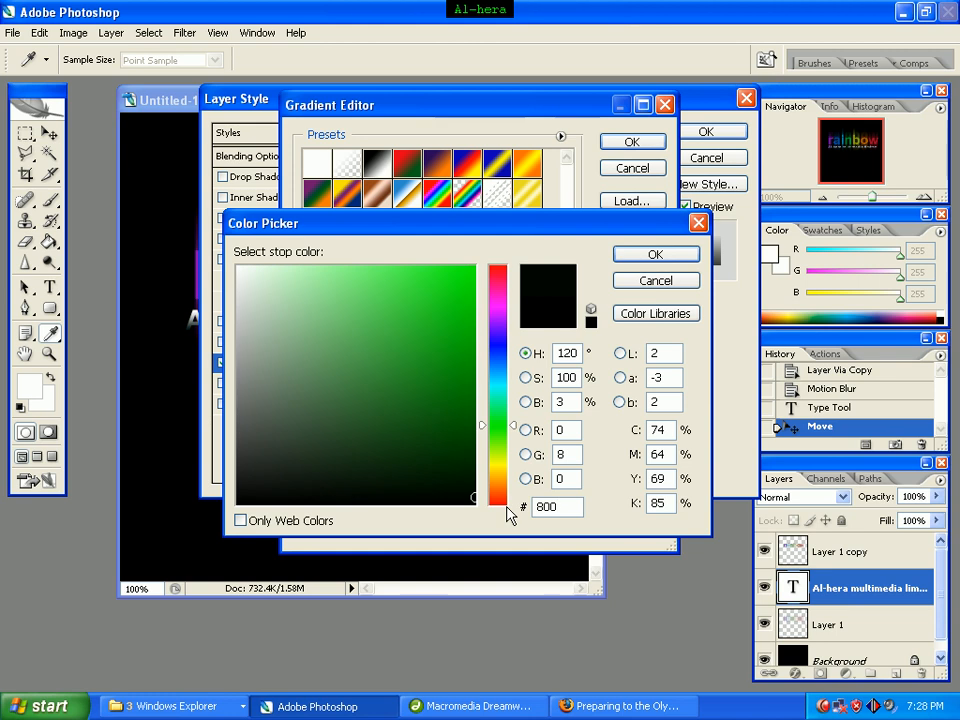
pyautogui.write('bb6')
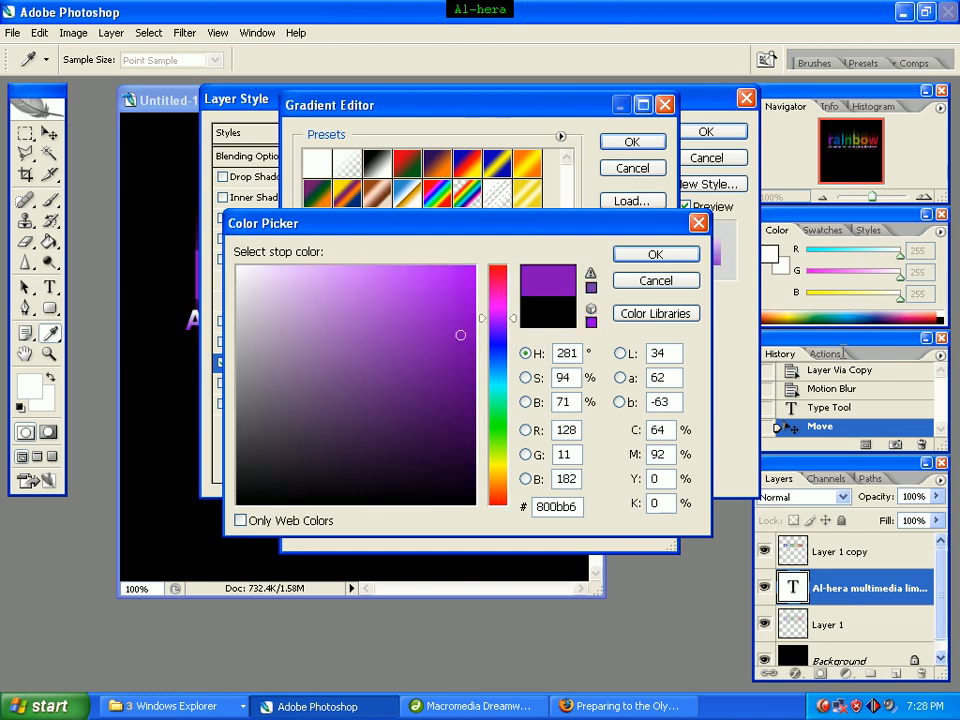
pyautogui.click(680, 258)
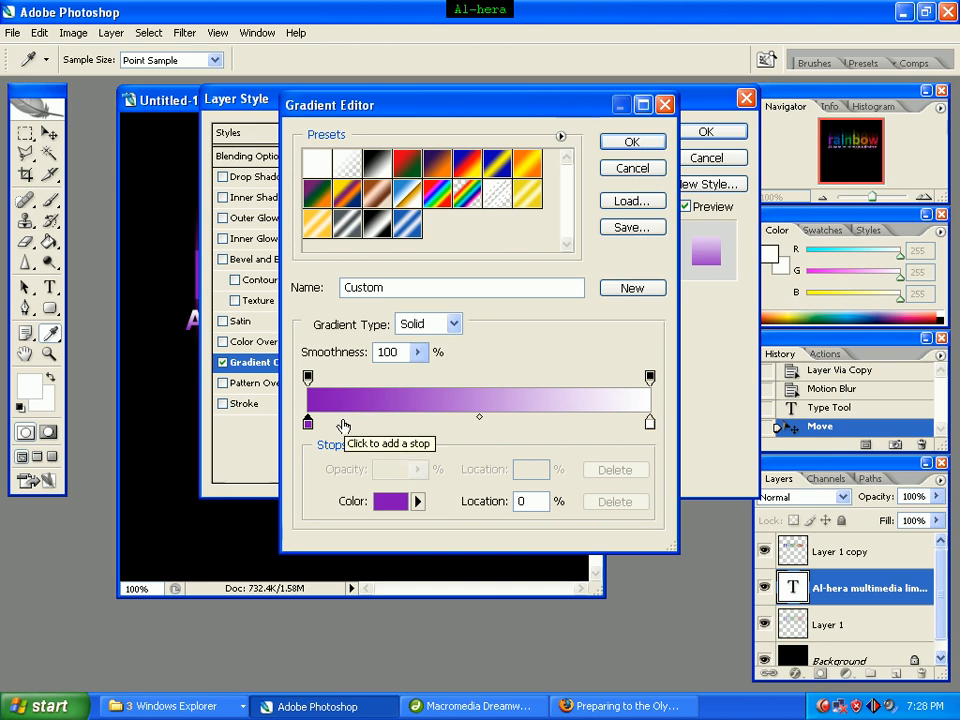
# Step: Add a color stop at 17% of the gradient and set it to hex color 025abc
pyautogui.click(343, 424)
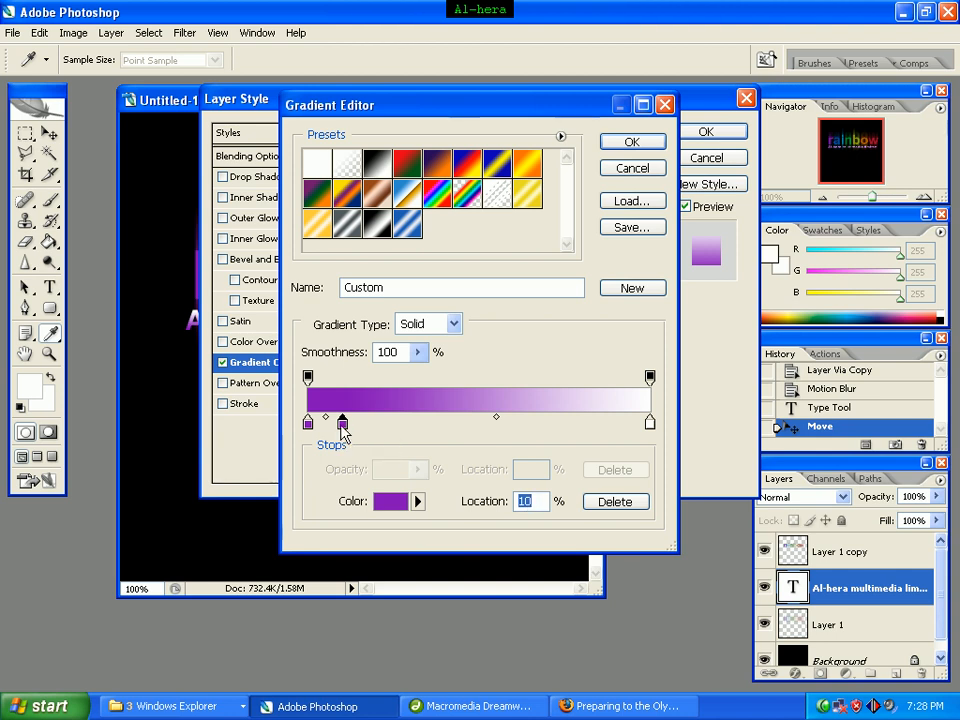
pyautogui.moveTo(342, 427); pyautogui.dragTo(356, 429)
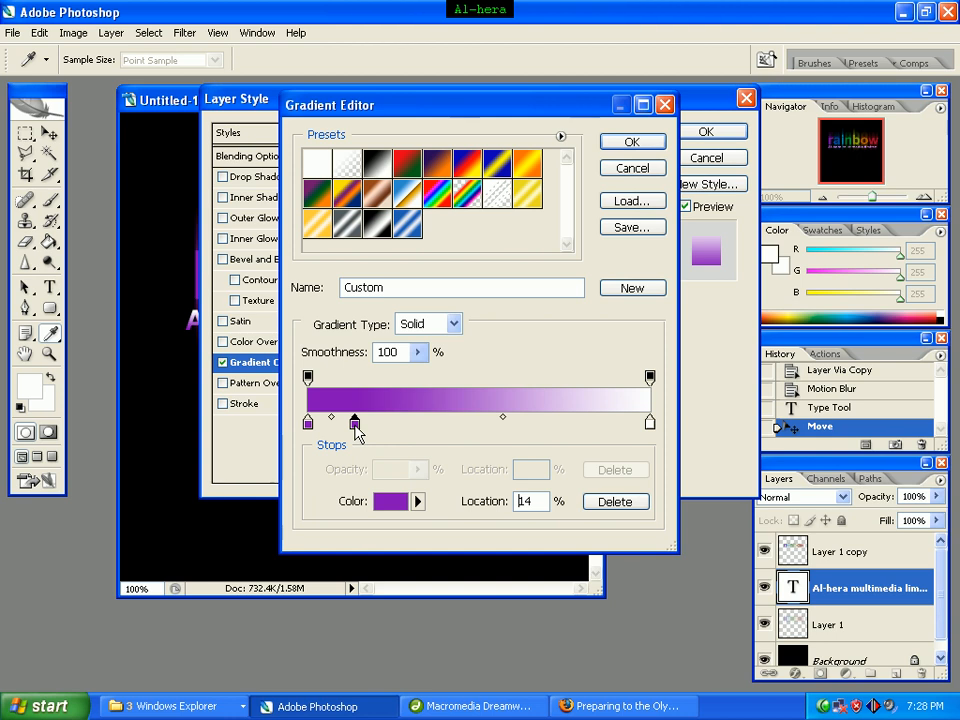
pyautogui.moveTo(356, 427); pyautogui.dragTo(369, 430)
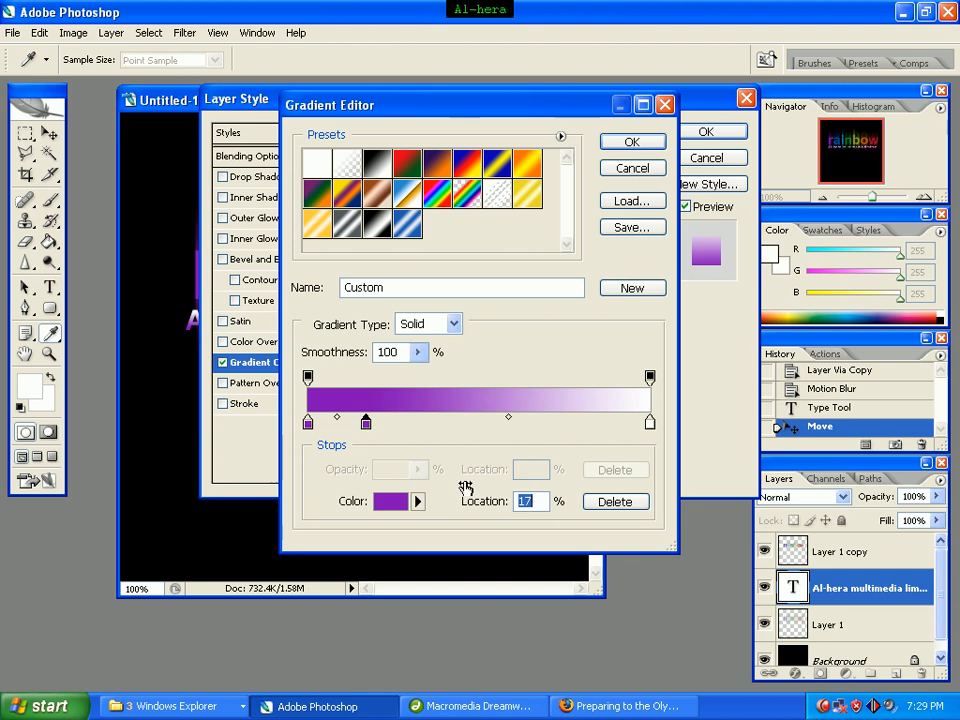
pyautogui.doubleClick(521, 502)
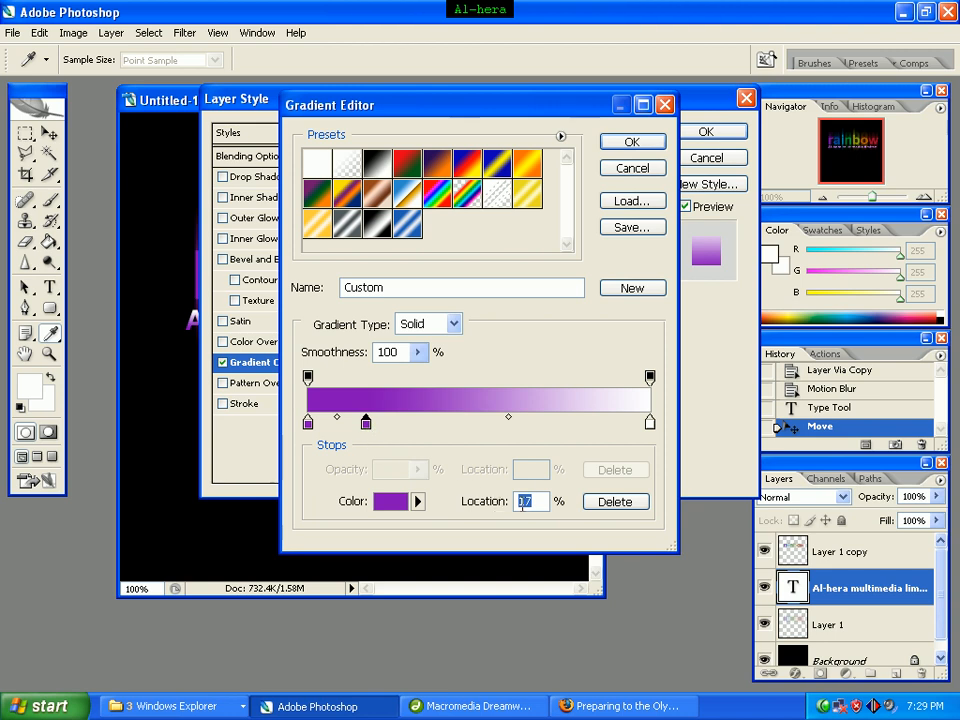
pyautogui.doubleClick(366, 424)
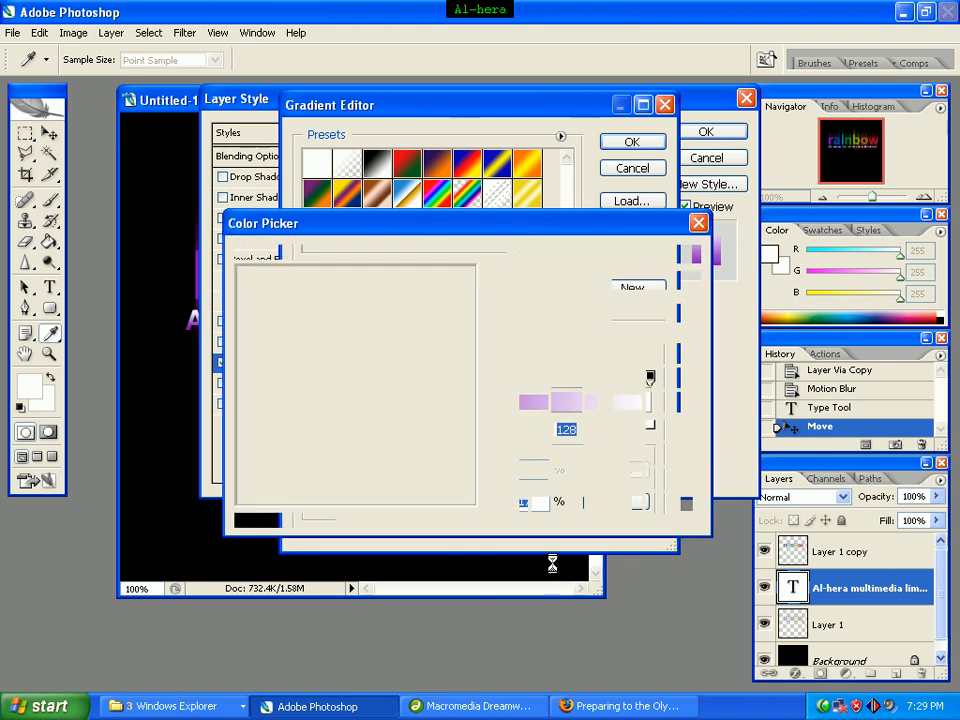
pyautogui.moveTo(577, 507); pyautogui.dragTo(511, 514)
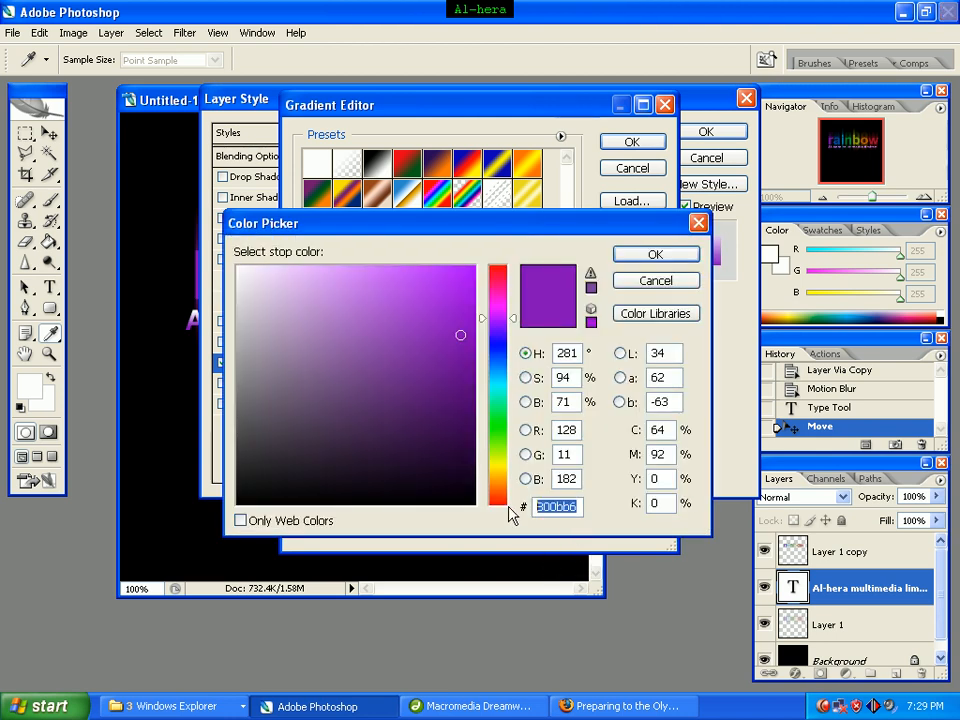
pyautogui.write('0')
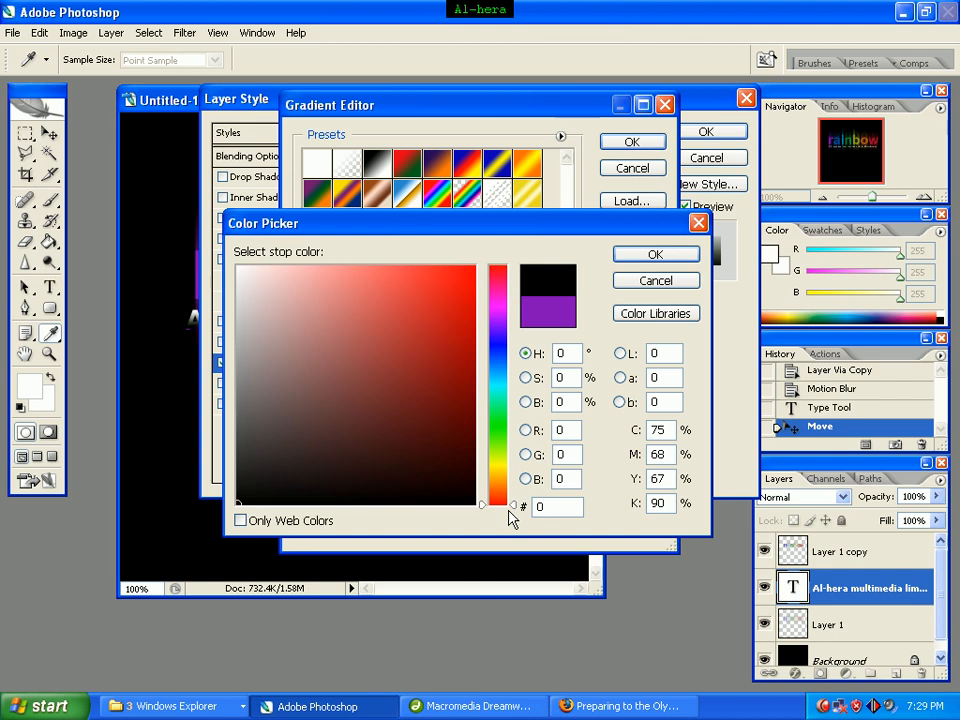
pyautogui.write('25a')
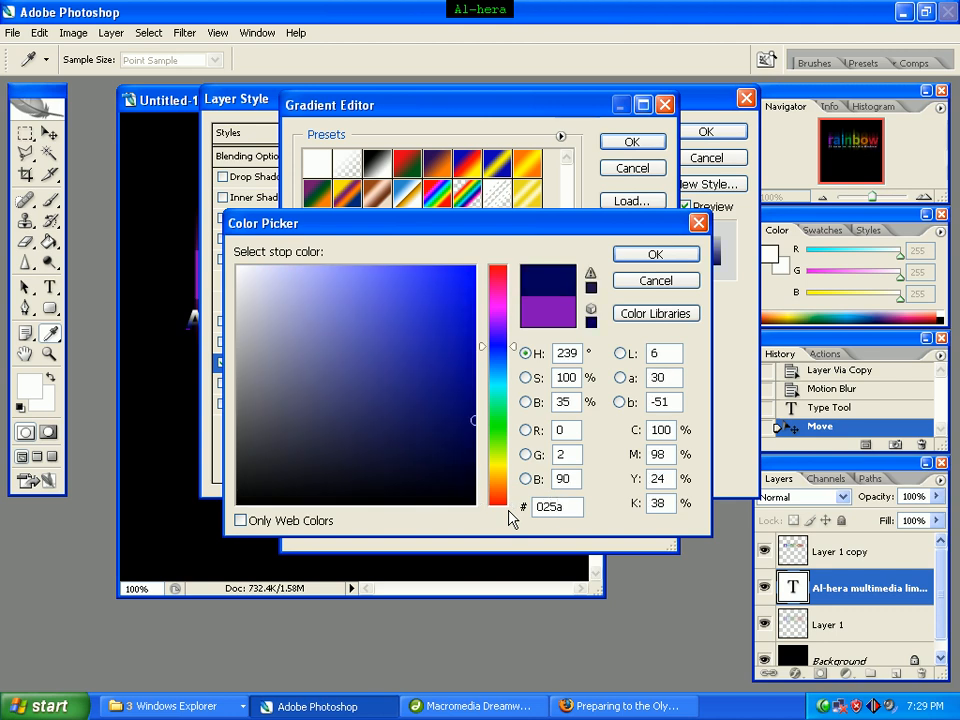
pyautogui.write('bc')
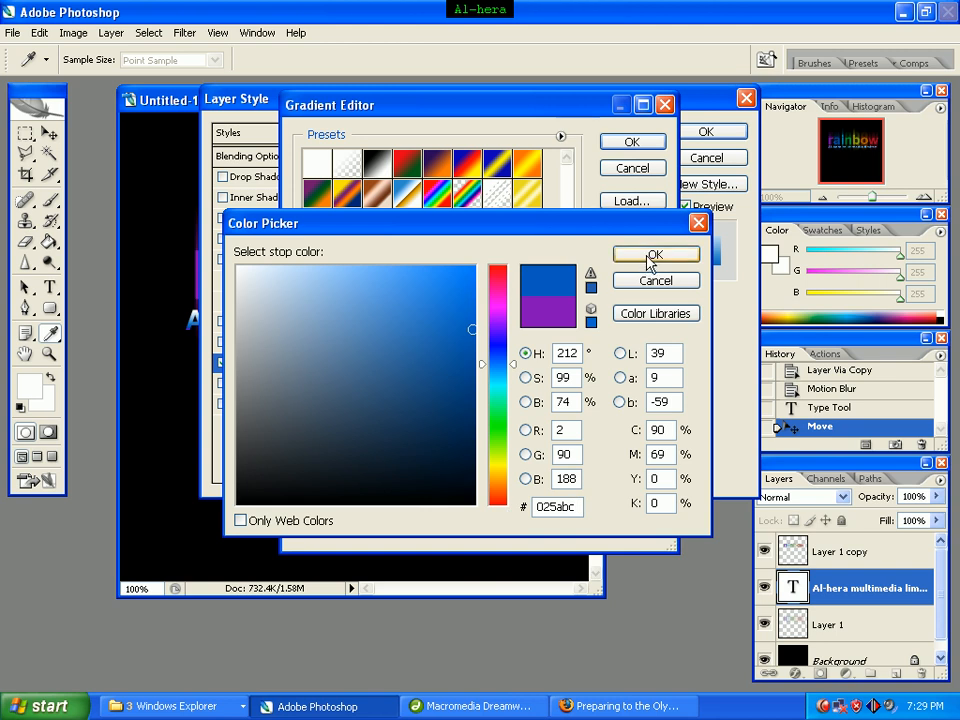
pyautogui.click(651, 256)
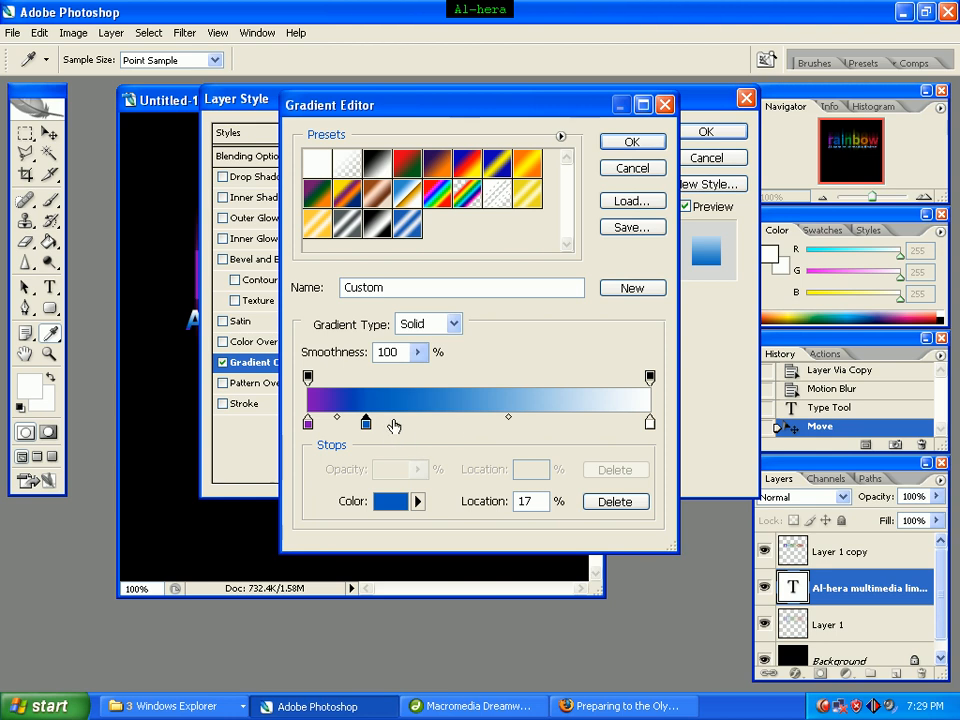
# Step: Add a color stop at 30% of the gradient and set it to hex color 0596b7
pyautogui.click(405, 424)
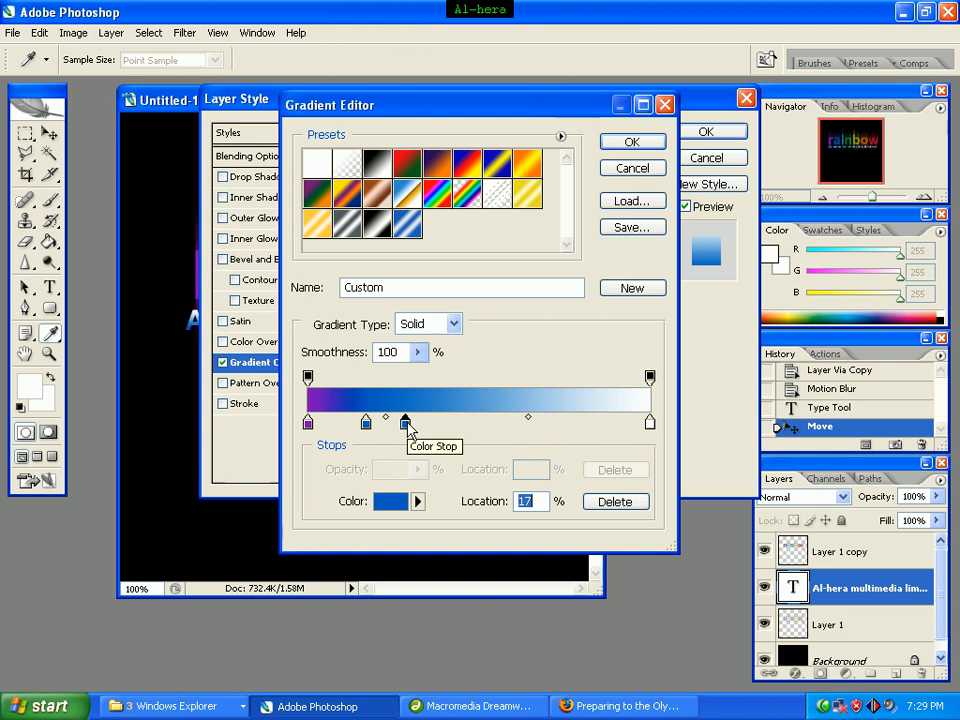
pyautogui.moveTo(408, 425)
pyautogui.mouseDown()
pyautogui.moveTo(417, 427)
pyautogui.moveTo(410, 422)
pyautogui.mouseUp()
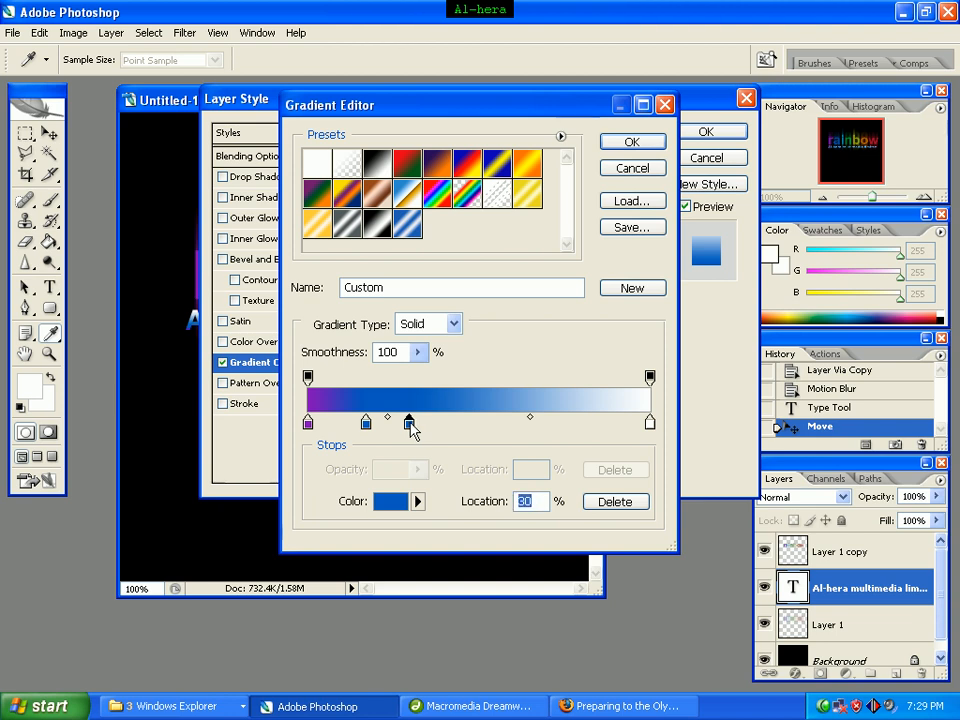
pyautogui.doubleClick(410, 424)
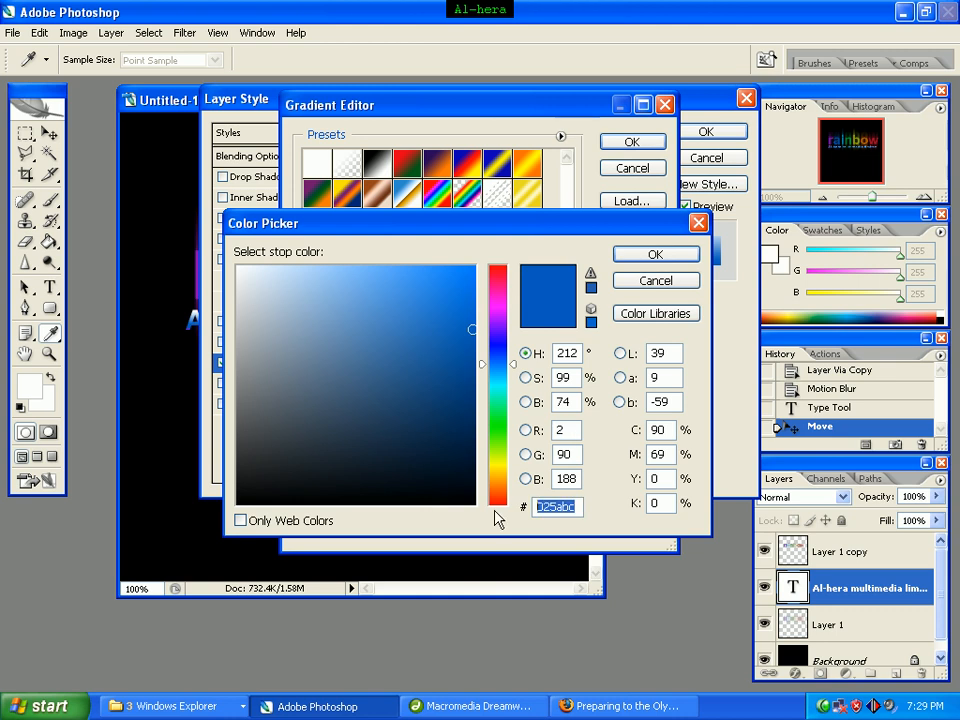
pyautogui.write('05')
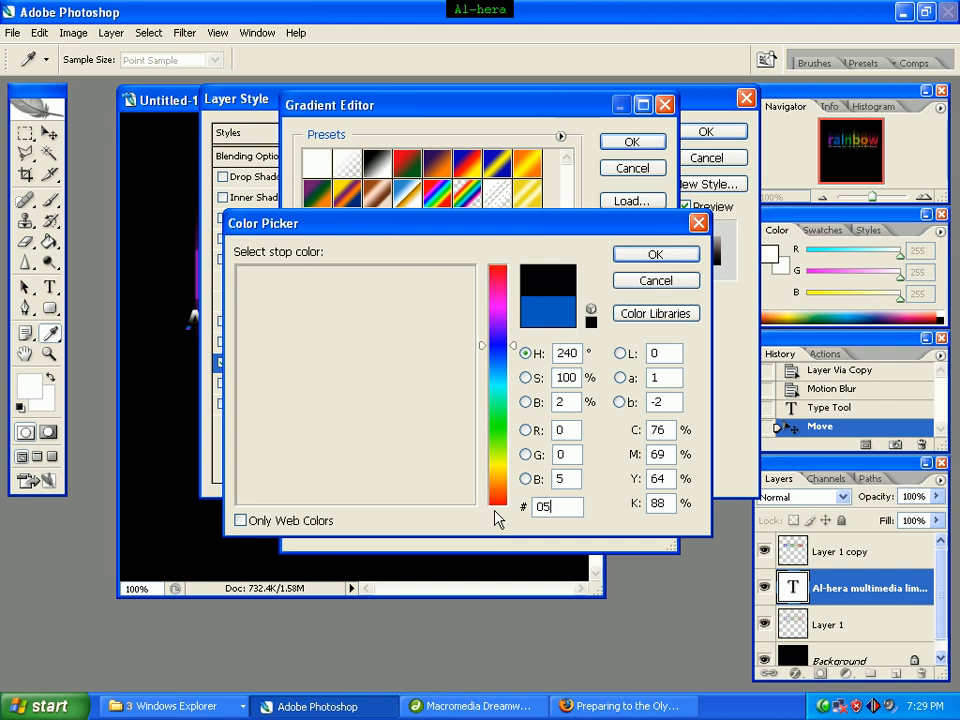
pyautogui.write('9')
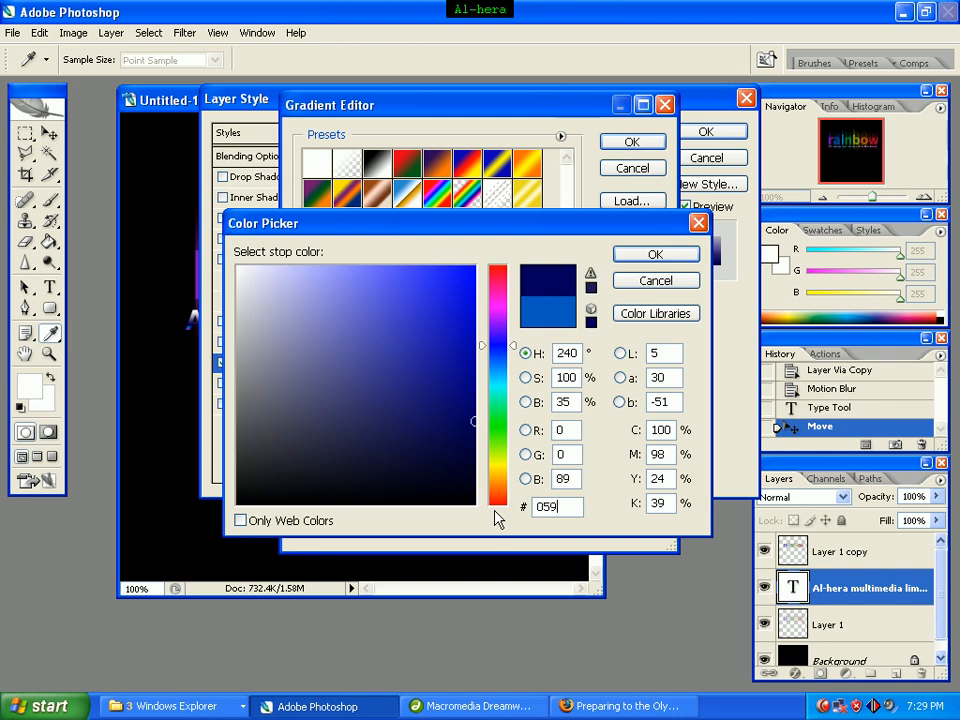
pyautogui.write('6')
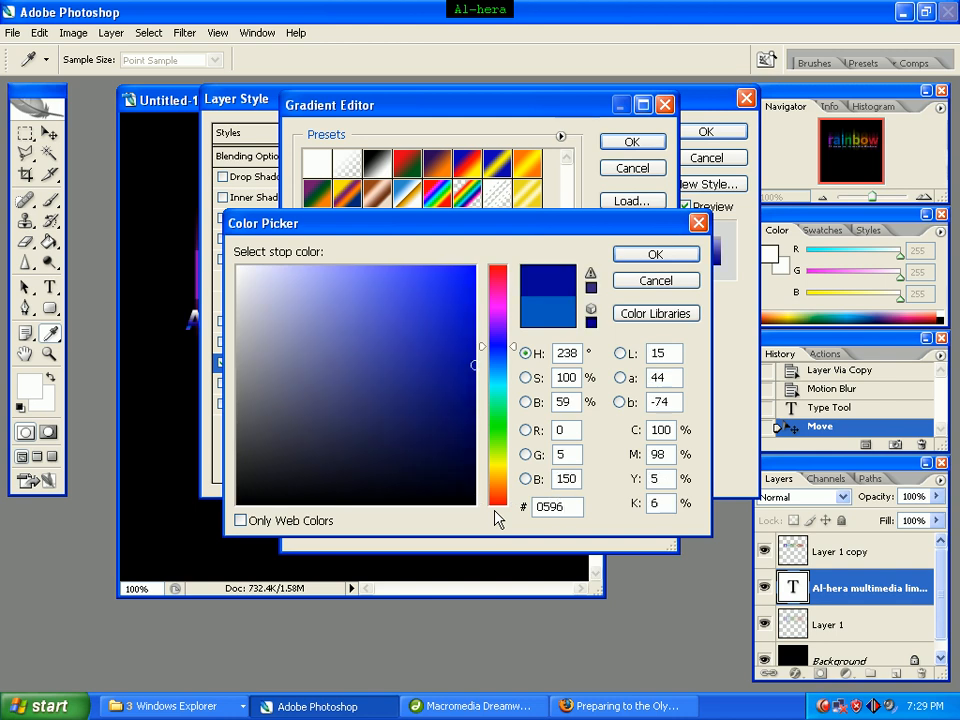
pyautogui.write('b7')
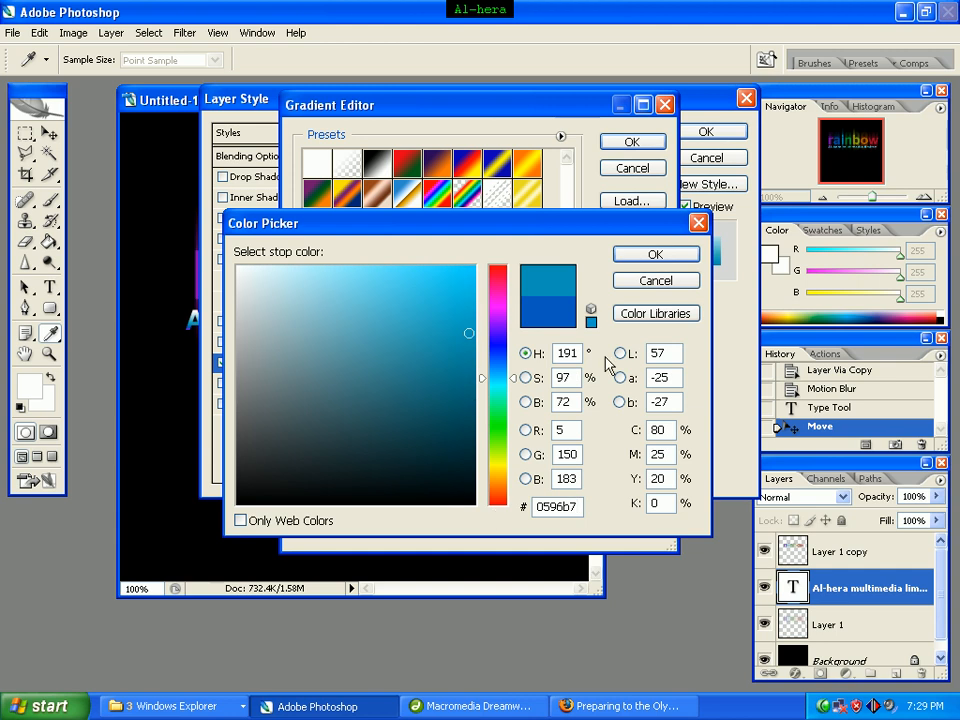
pyautogui.click(636, 262)
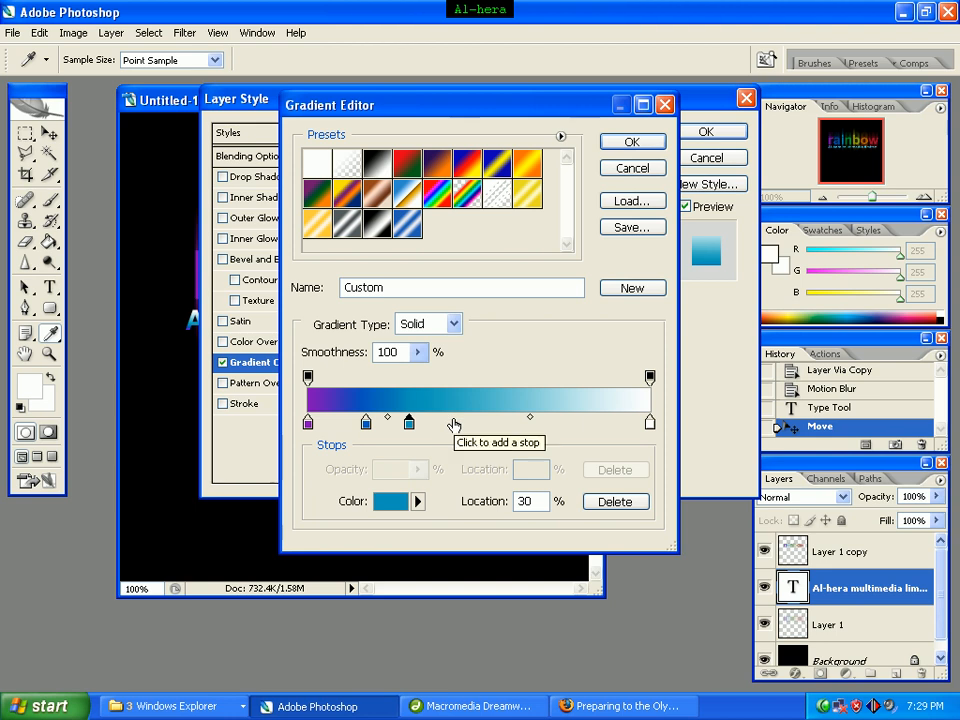
# Step: Add a color stop at 40% of the gradient and set it to hex color 00992b
pyautogui.click(454, 423)
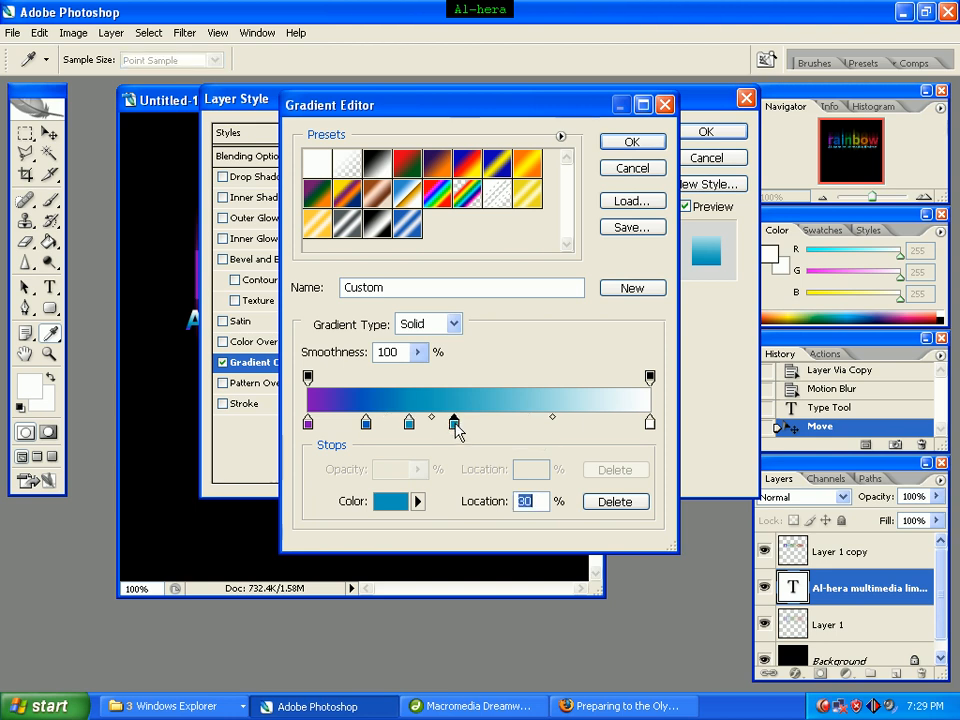
pyautogui.moveTo(456, 428); pyautogui.dragTo(450, 428)
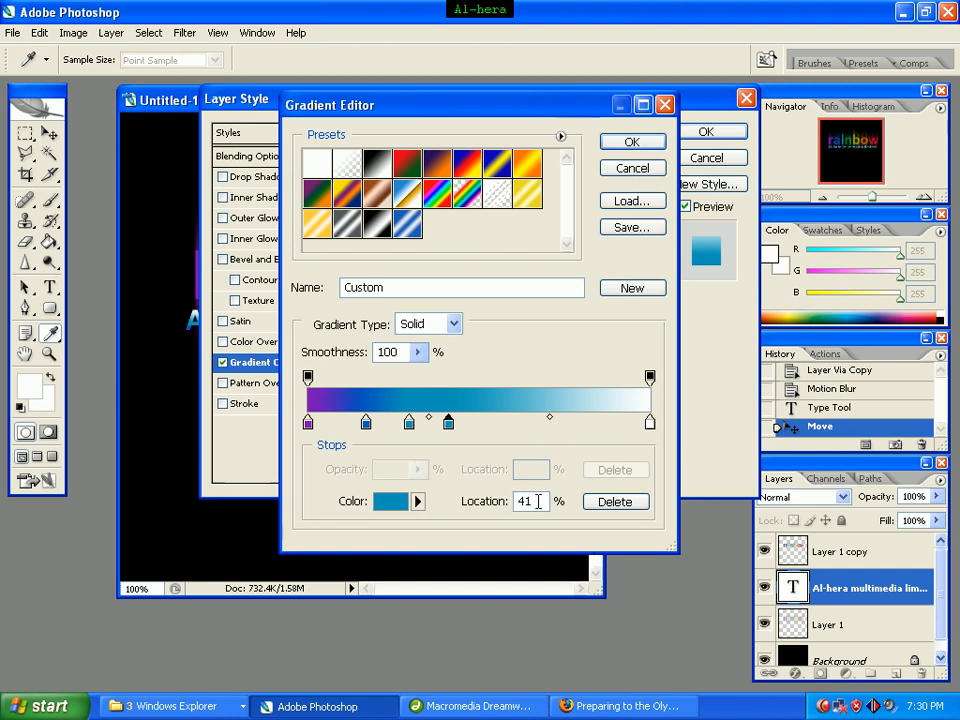
pyautogui.write('40')
pyautogui.click(445, 424)
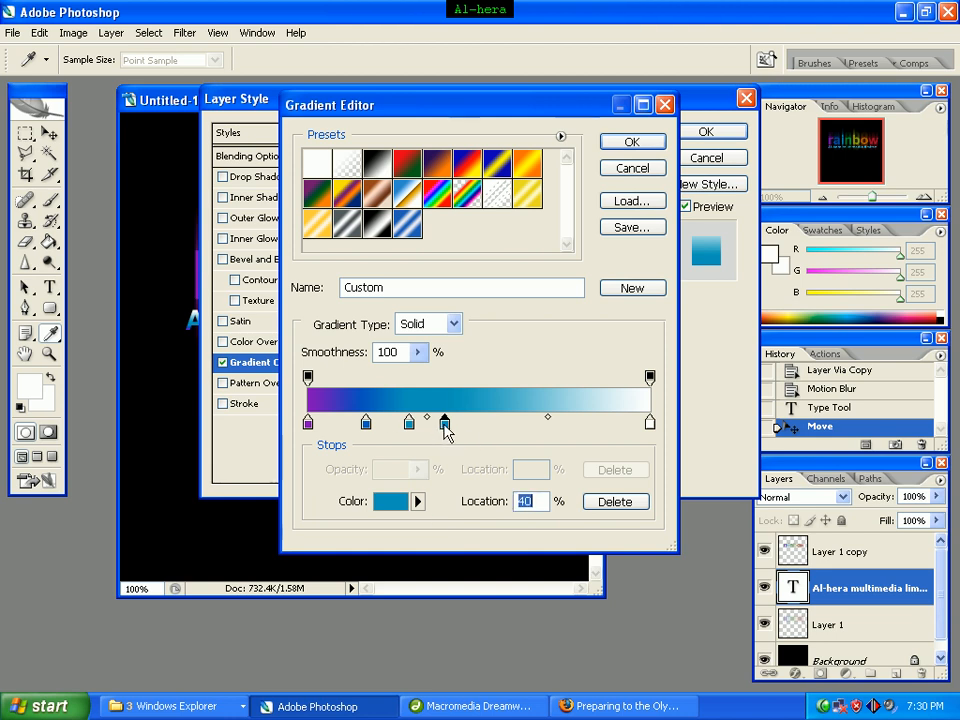
pyautogui.doubleClick(445, 424)
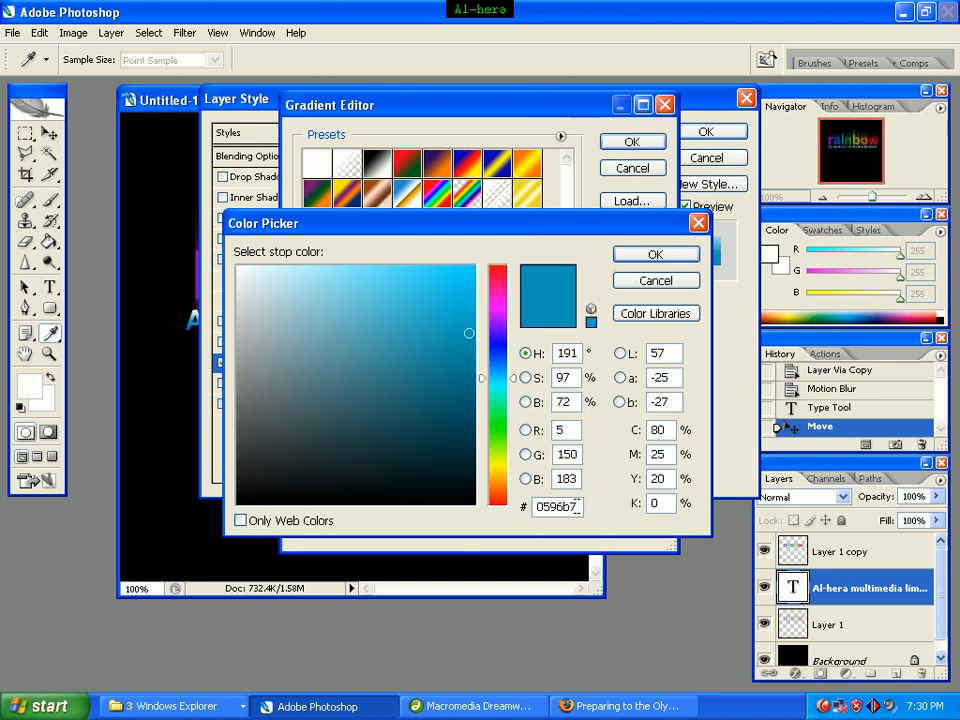
pyautogui.doubleClick(578, 506)
pyautogui.write('009')
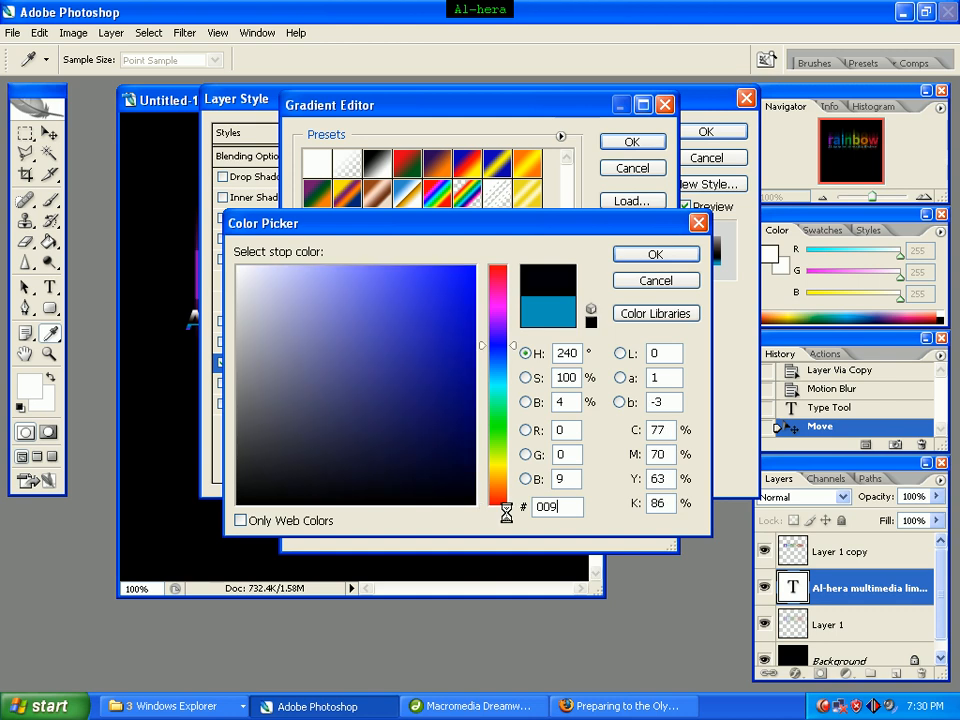
pyautogui.write('92b')
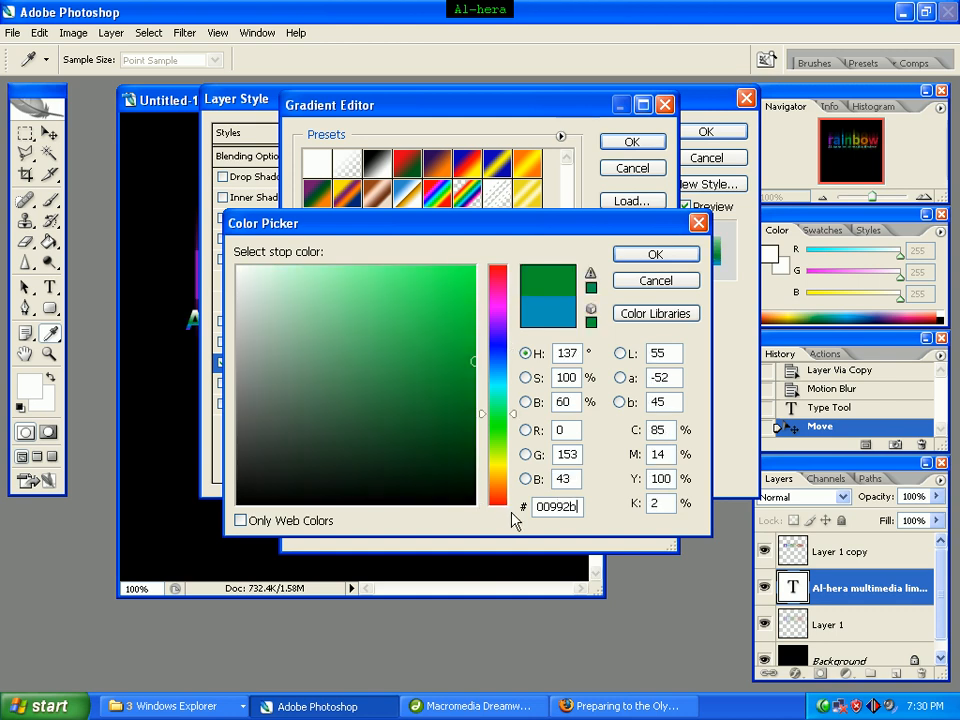
pyautogui.click(641, 259)
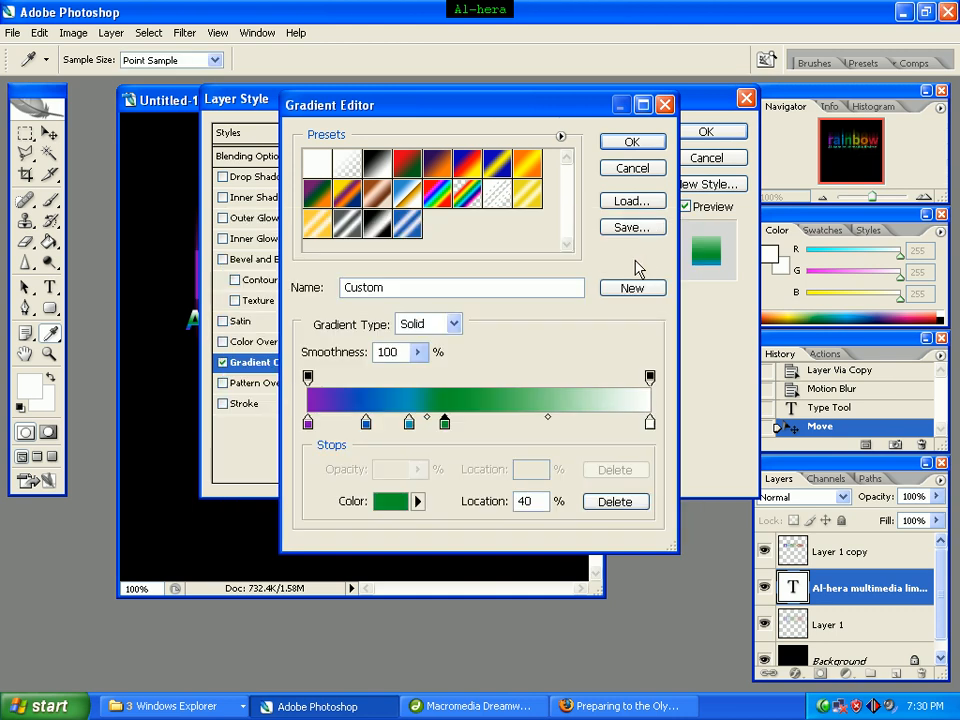
# Step: Add a color stop at 50% of the gradient and set it to hex color 8c9f09
pyautogui.click(483, 428)
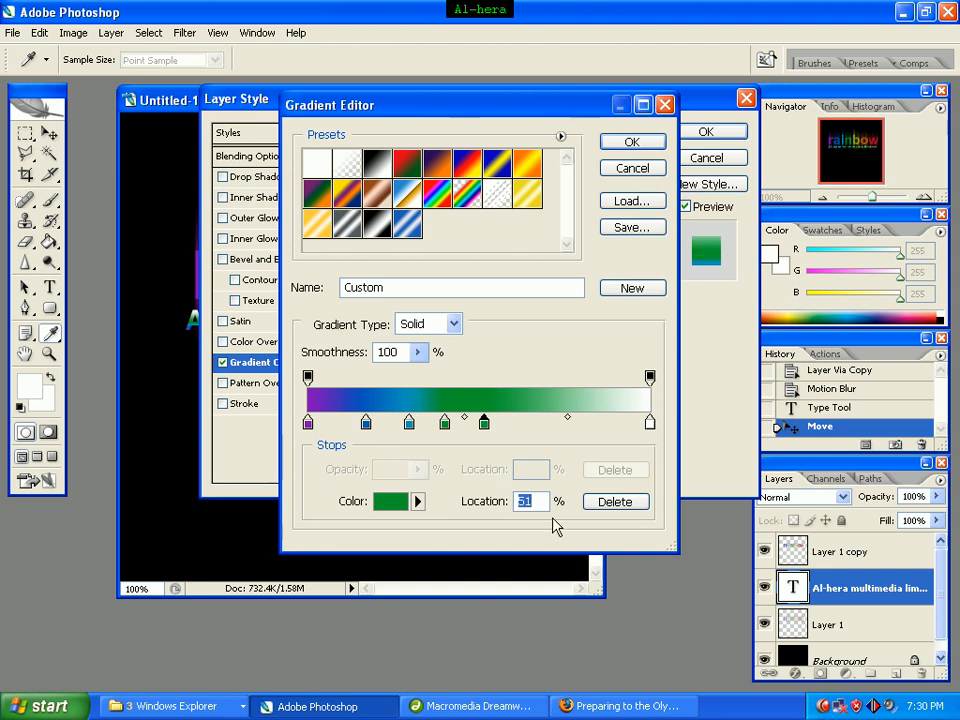
pyautogui.write('50')
pyautogui.click(480, 424)
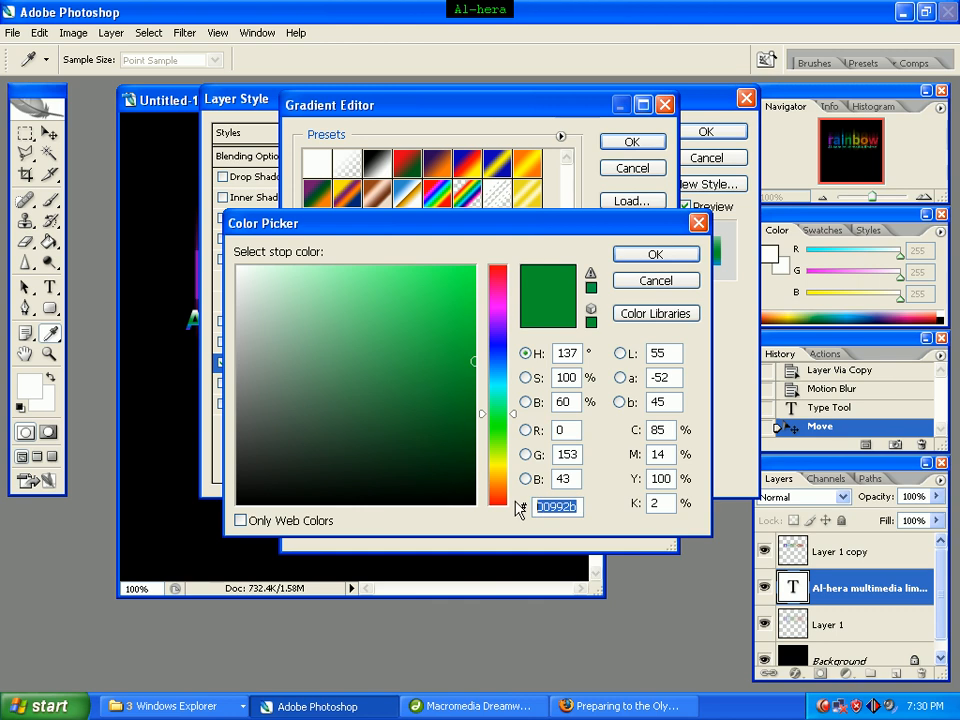
pyautogui.write('8c')
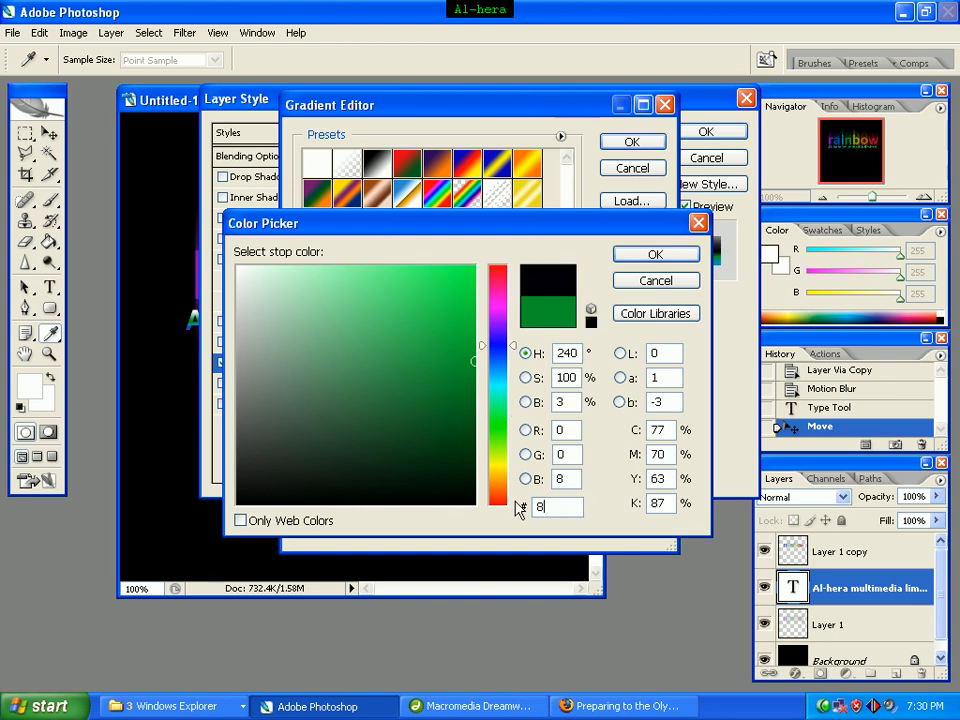
pyautogui.write('9')
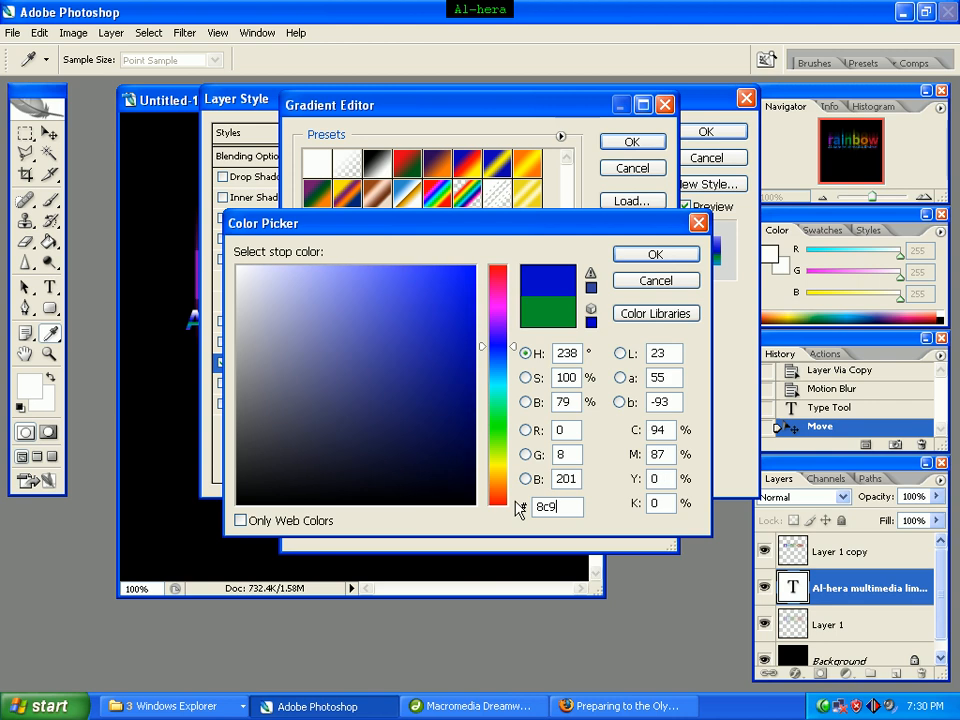
pyautogui.write('f09')
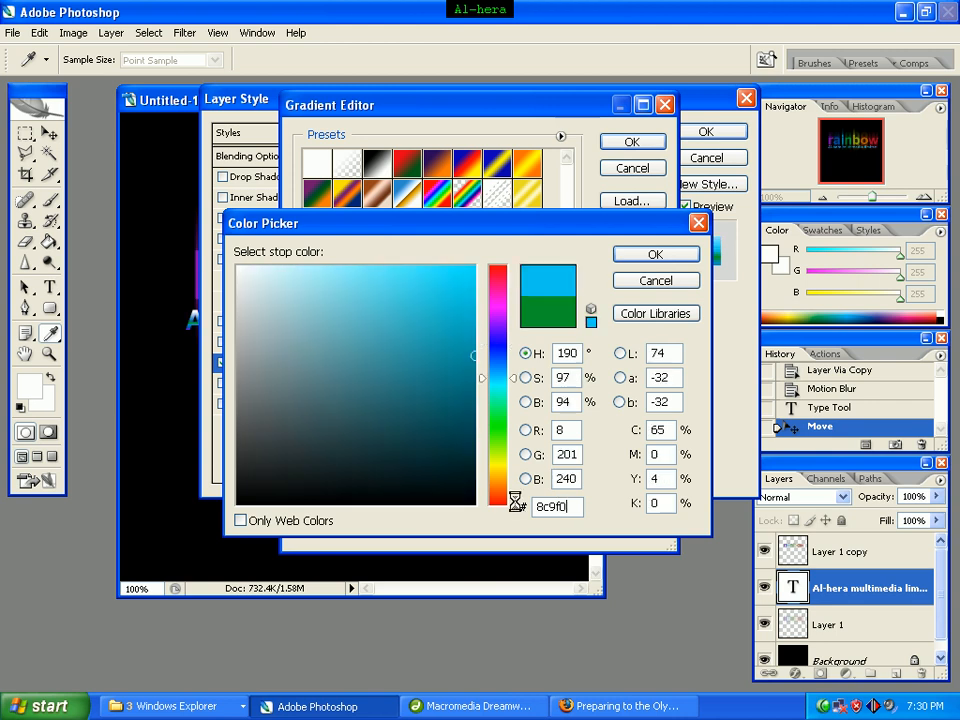
pyautogui.click(655, 254)
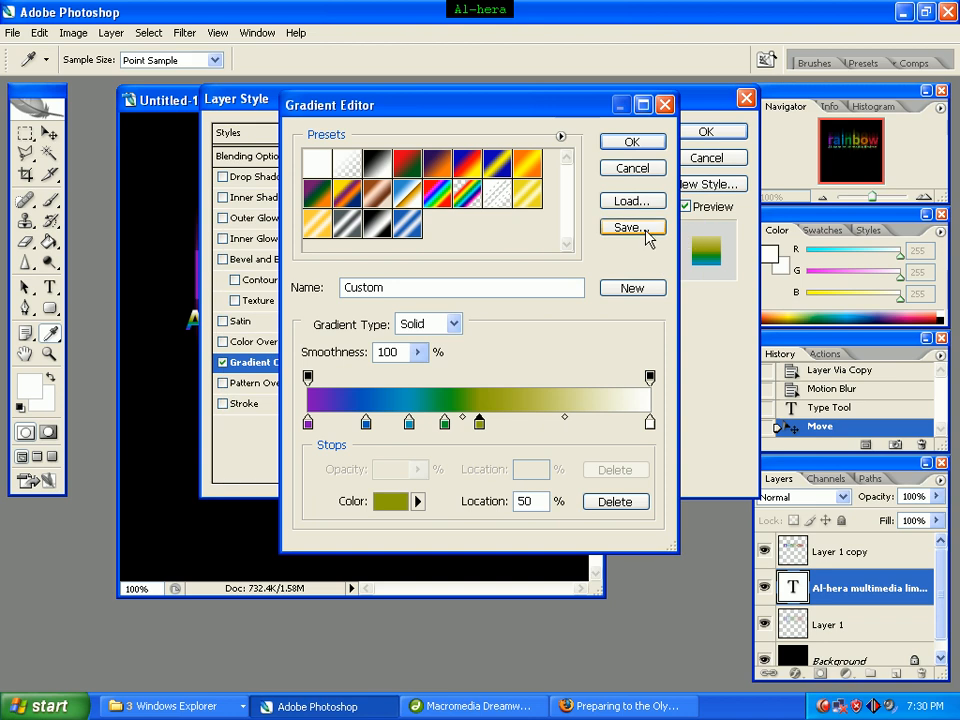
# Step: Add a color stop at 72% of the gradient and set it to hex color a55405
pyautogui.click(538, 422)
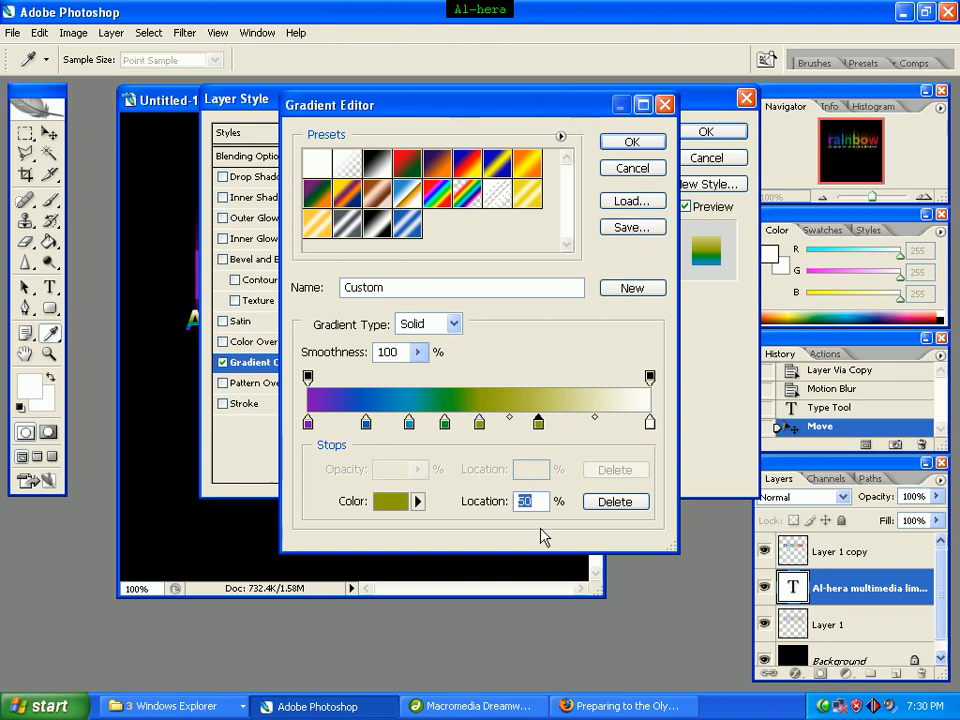
pyautogui.write('72')
pyautogui.click(554, 423)
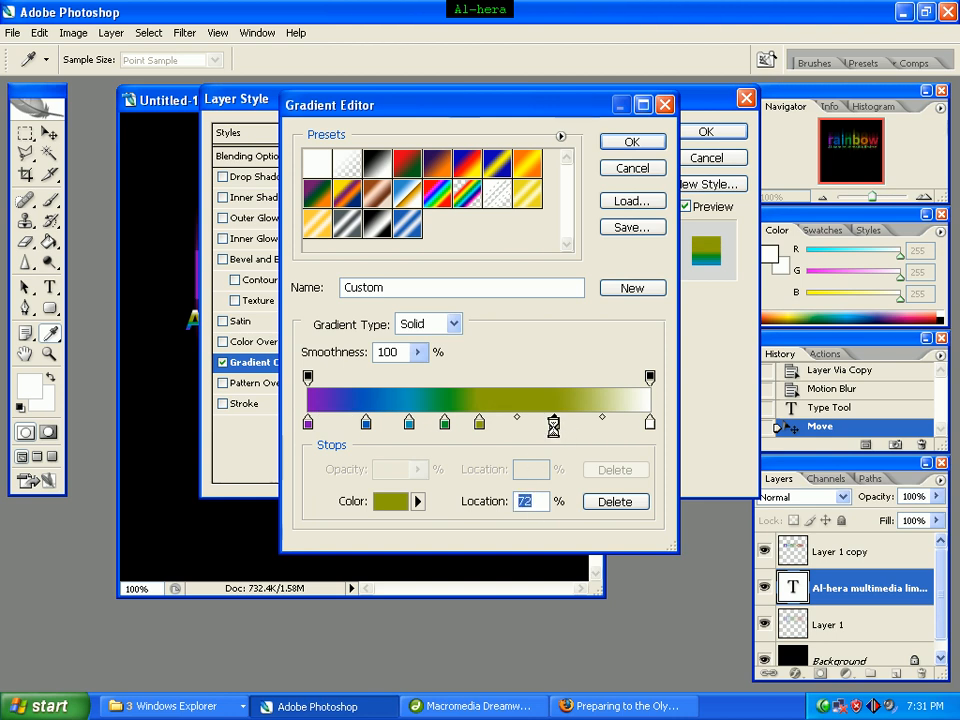
pyautogui.doubleClick(554, 425)
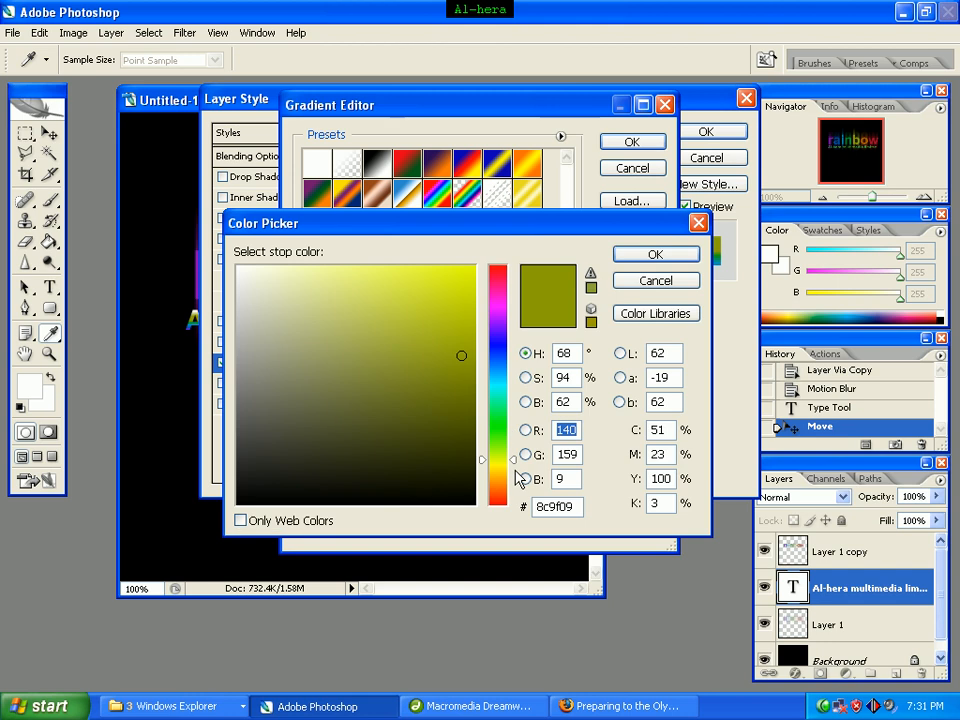
pyautogui.moveTo(578, 508); pyautogui.dragTo(521, 518)
pyautogui.write('a5')
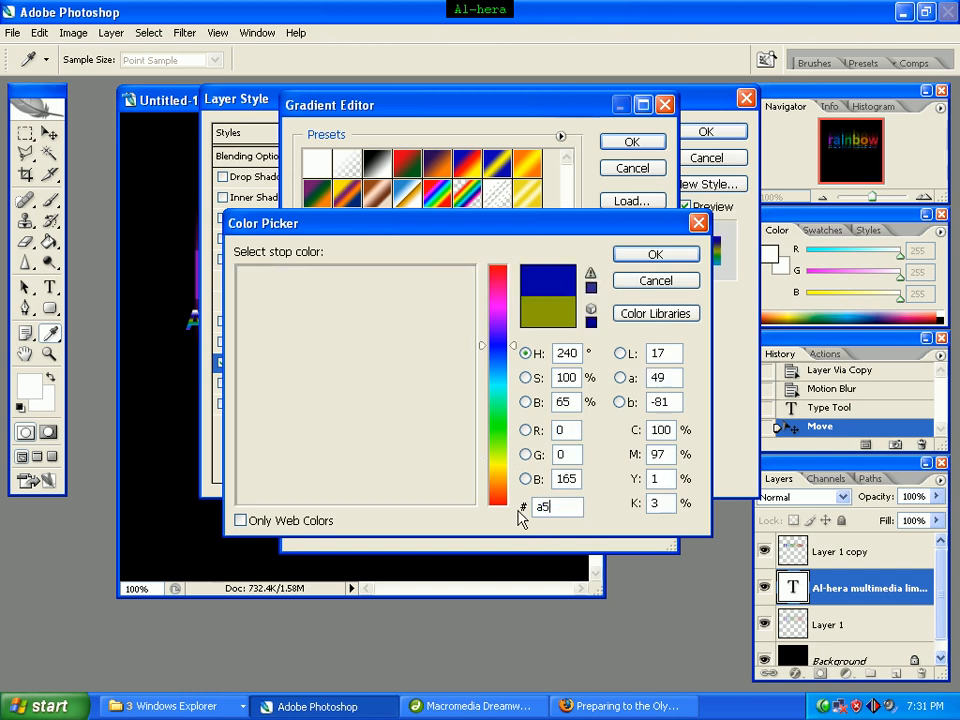
pyautogui.write('5405')
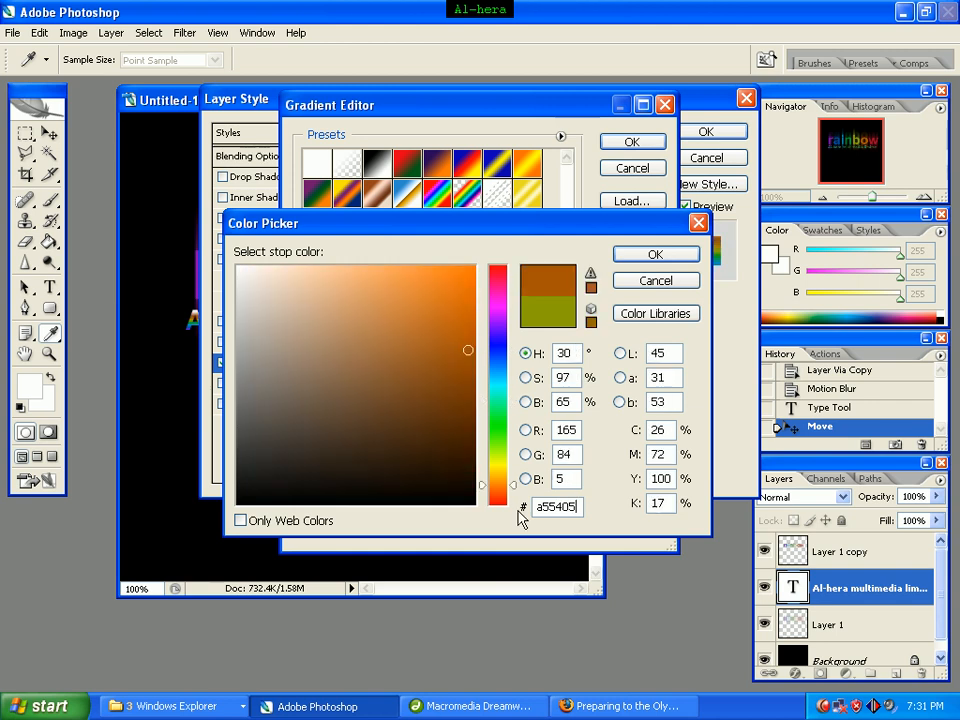
pyautogui.click(645, 259)
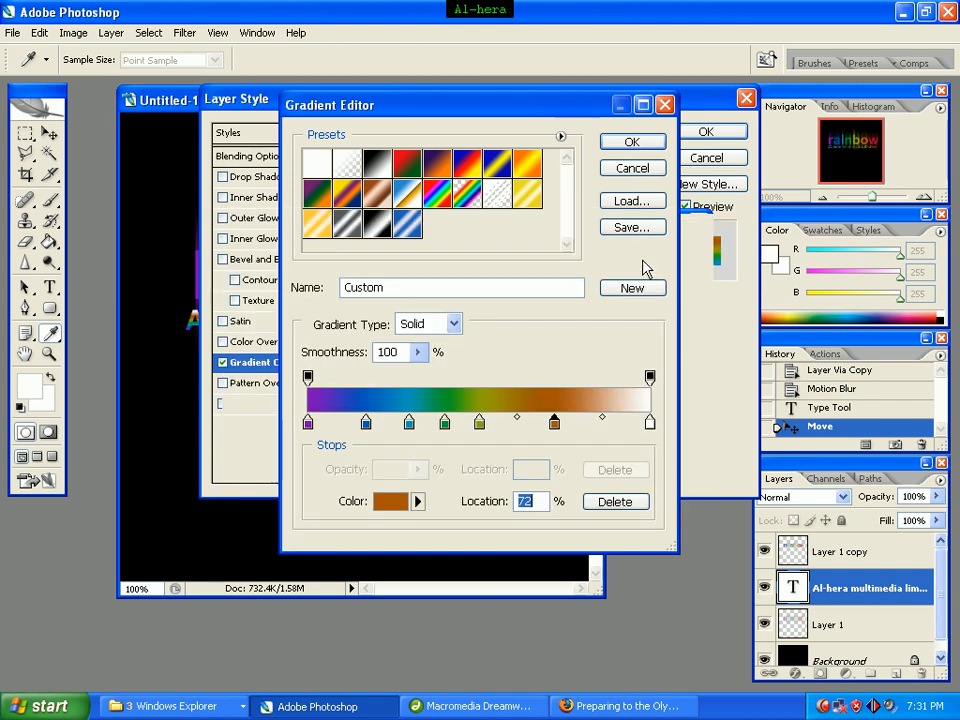
# Step: Set the gradient's ending color stop at 100% to hex color 9f0929
pyautogui.click(650, 424)
pyautogui.doubleClick(649, 425)
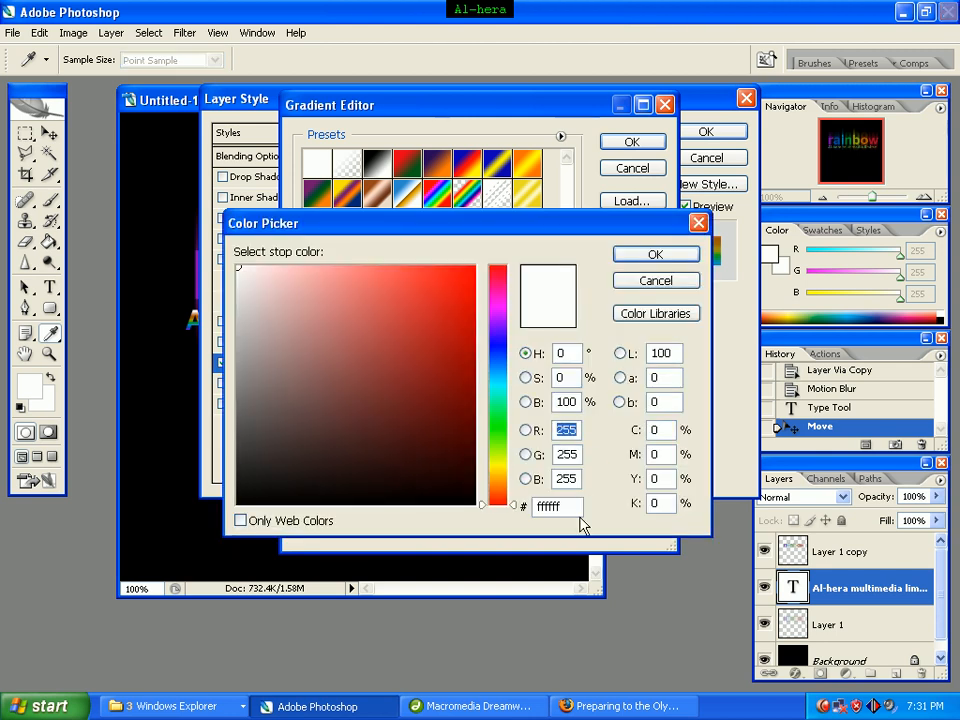
pyautogui.doubleClick(577, 508)
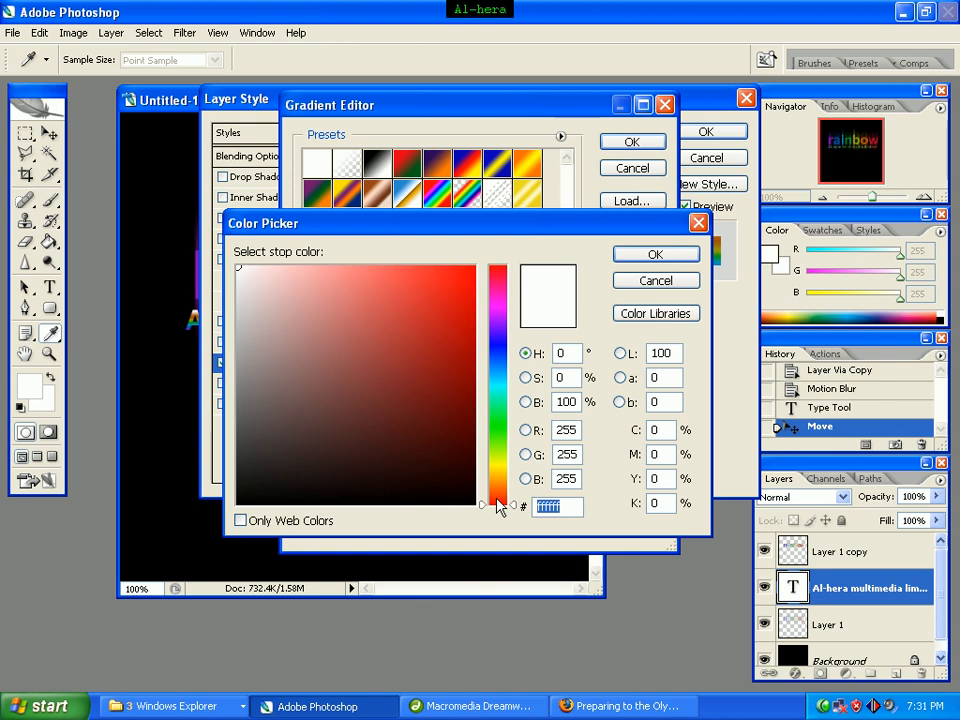
pyautogui.write('9f')
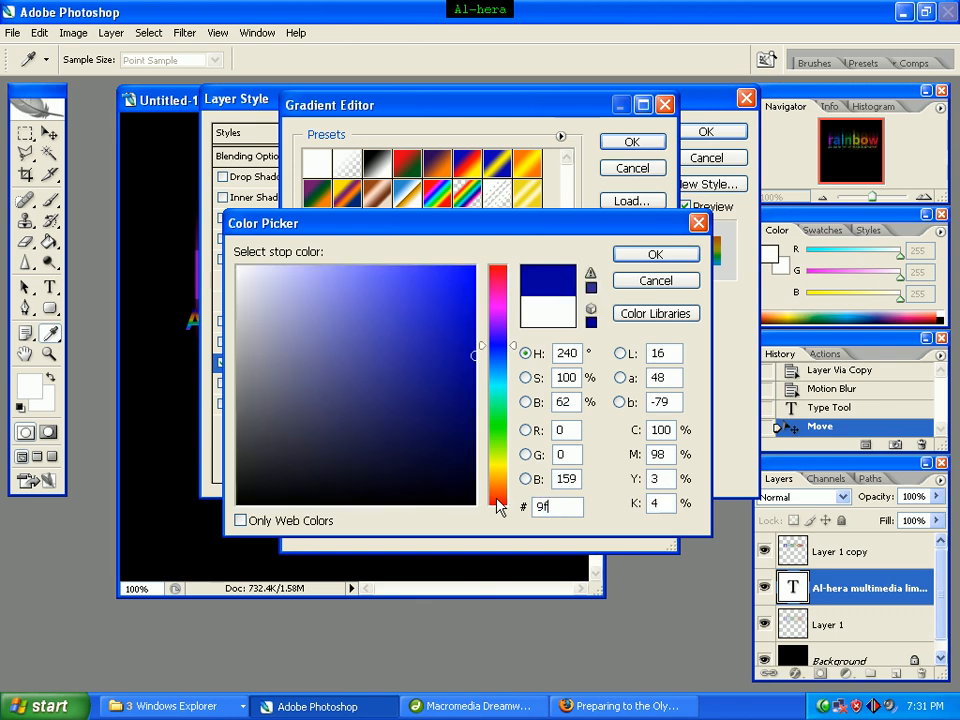
pyautogui.write('0929')
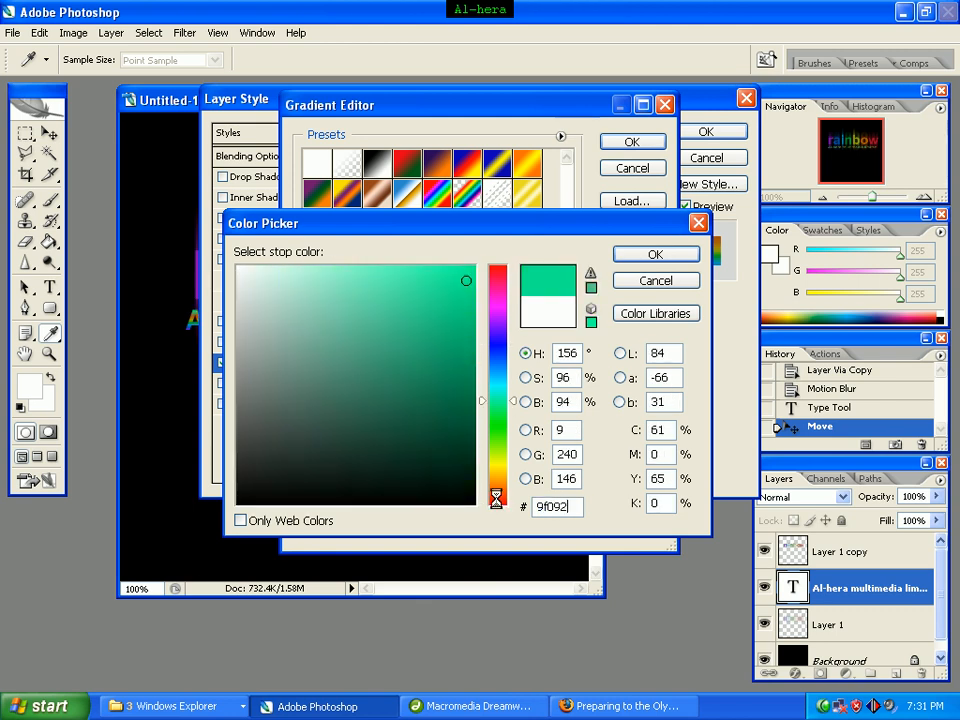
pyautogui.click(676, 259)
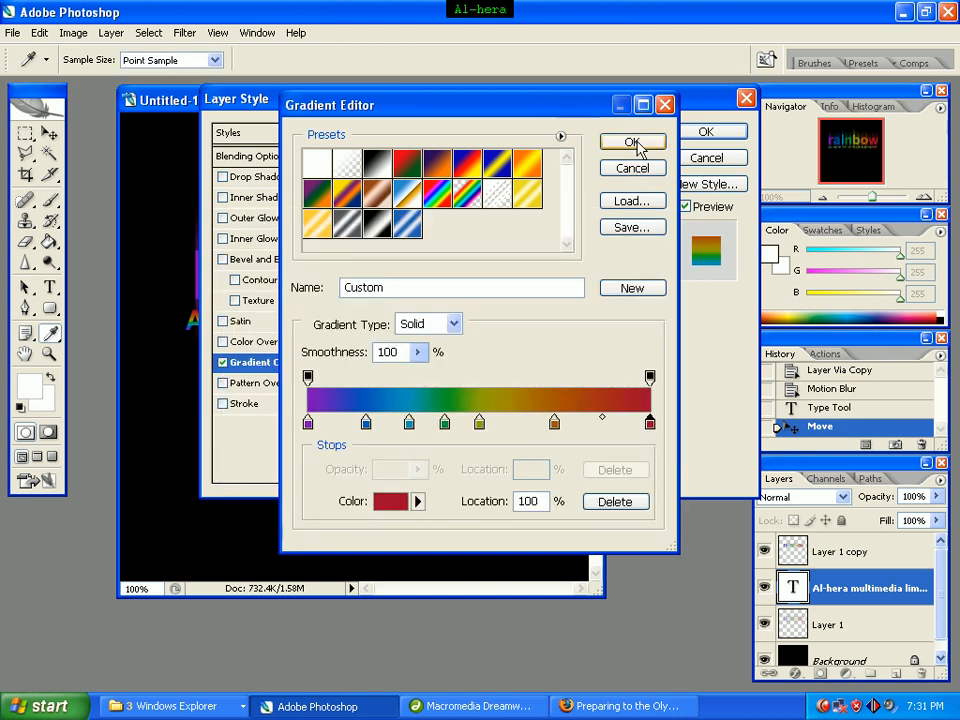
# Step: Apply the gradient overlay to the "Al-hera multimedia limited" text and nudge it about 10 pixels right to align under "rainbow"
pyautogui.click(634, 143)
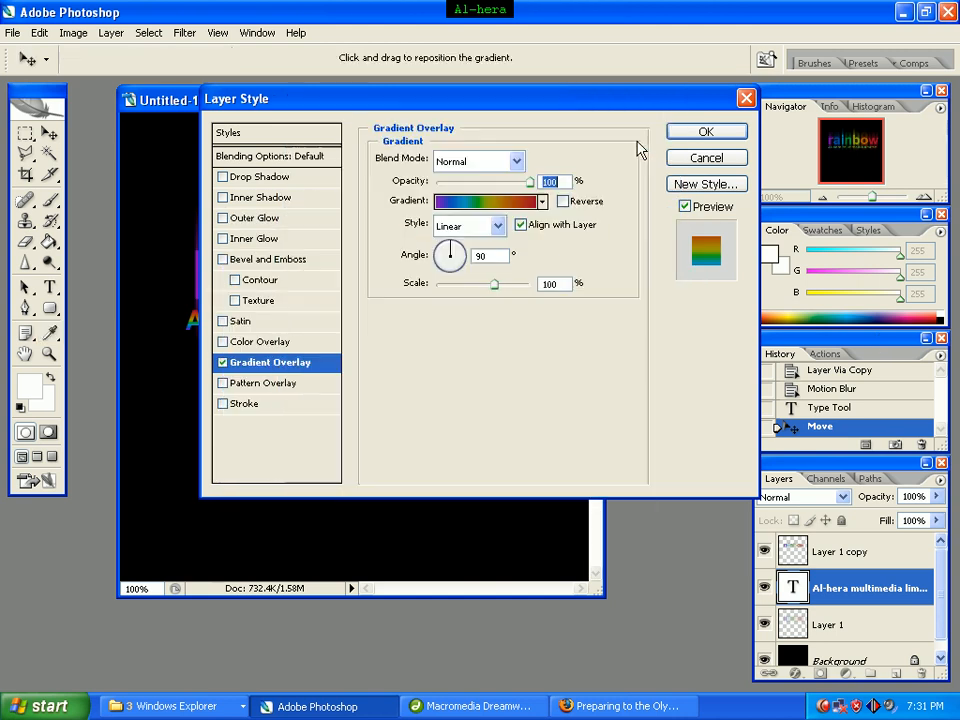
pyautogui.click(693, 134)
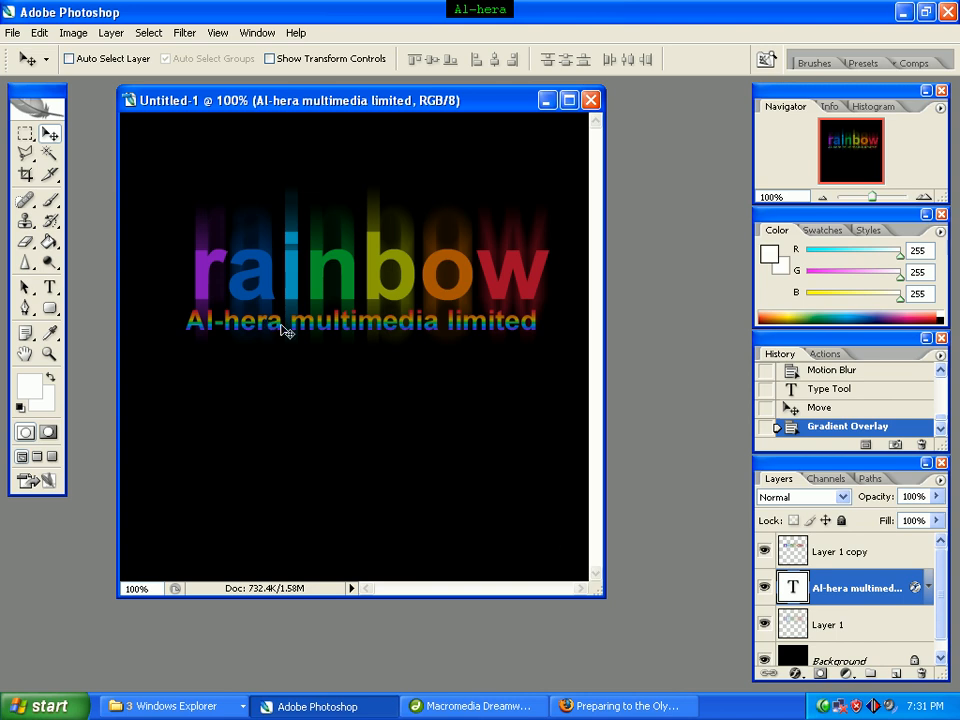
pyautogui.hotkey('shift', 'Right')
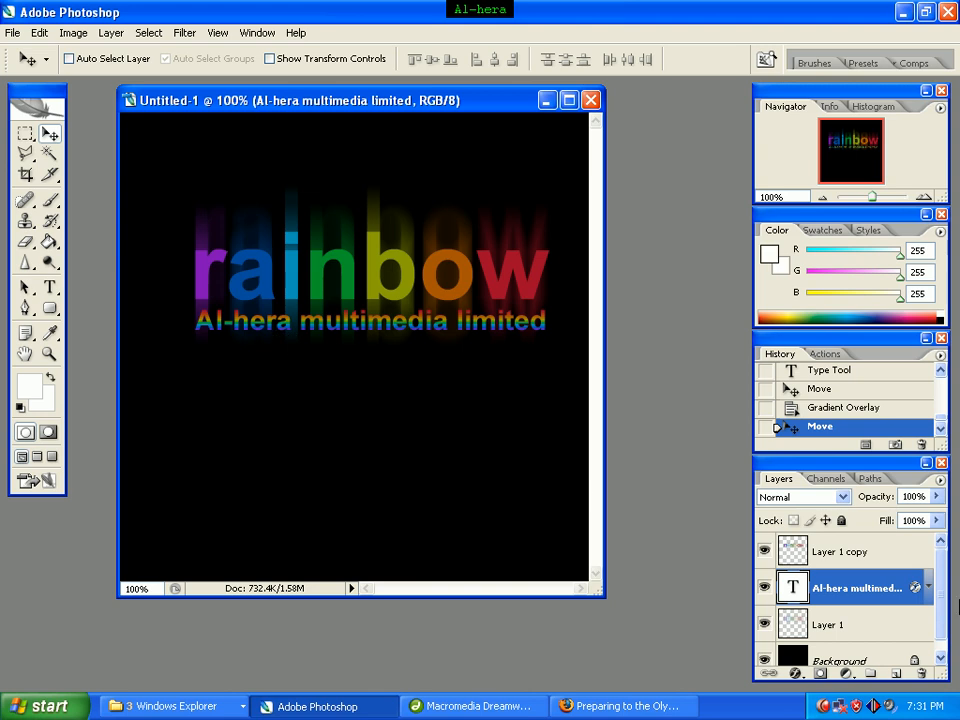